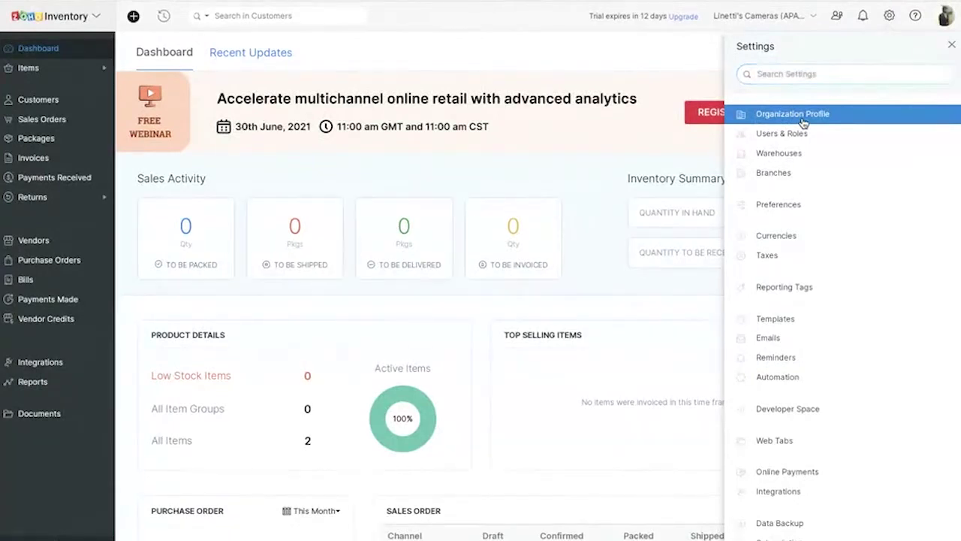
- Open the organization profile and examine its name, industry, business location, logo, currency, fiscal year, language, time zone and date format fields
click(803, 123)
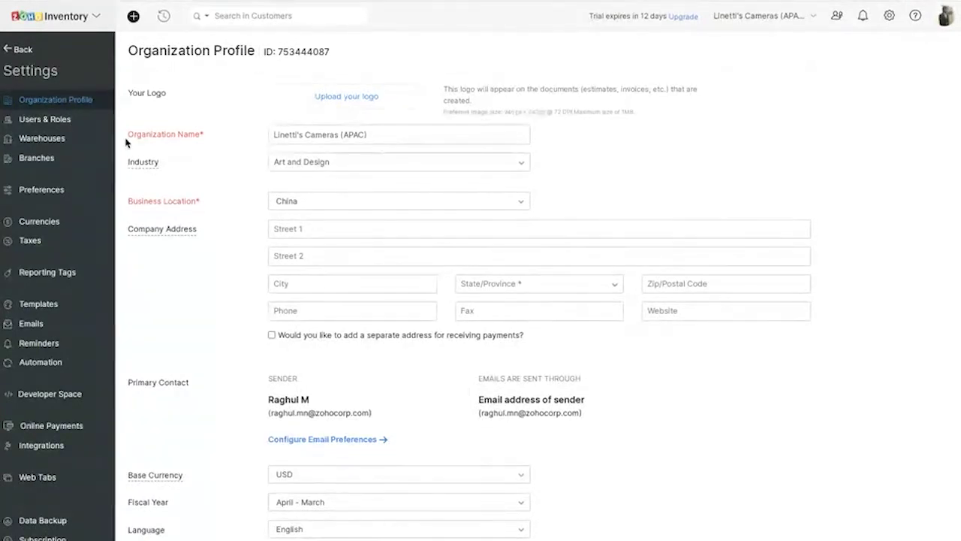
drag(127, 137, 212, 141)
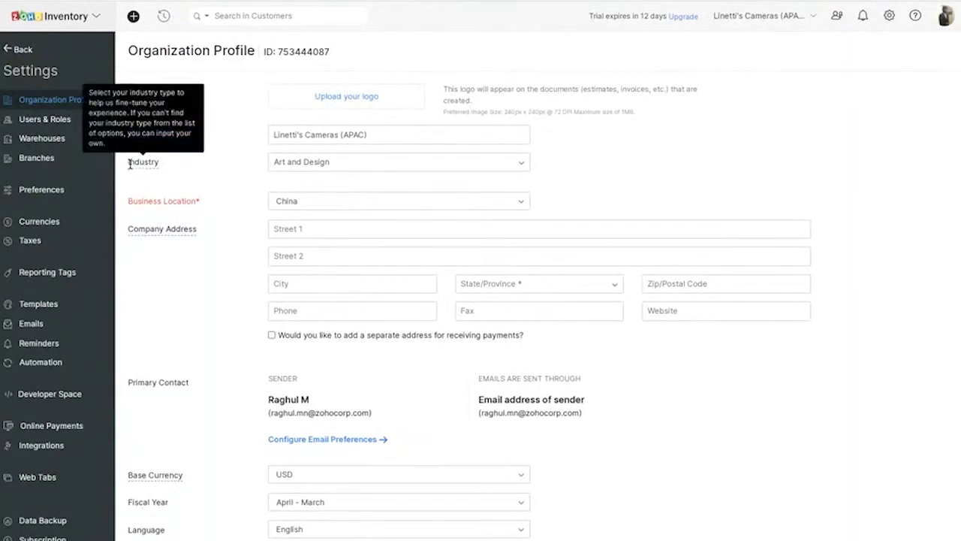
drag(129, 164, 172, 167)
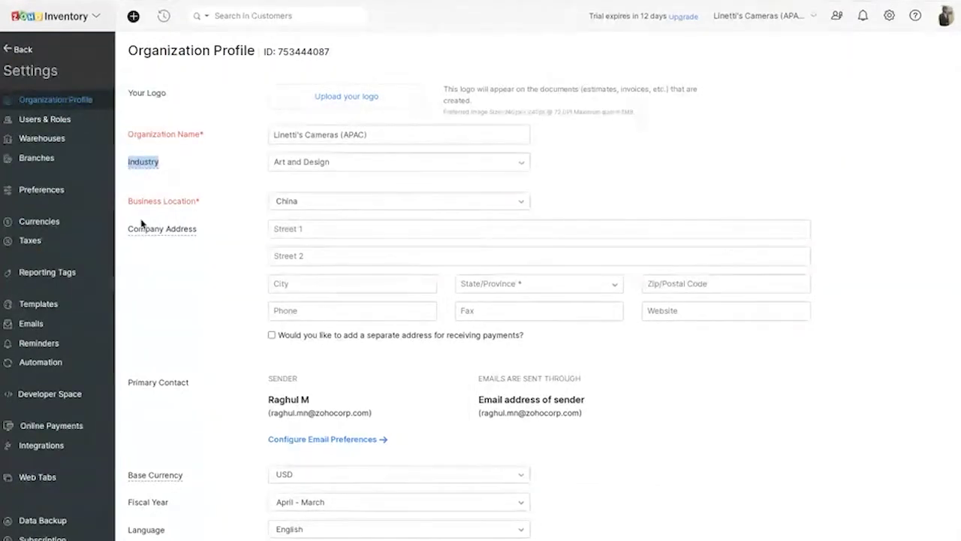
drag(129, 200, 199, 206)
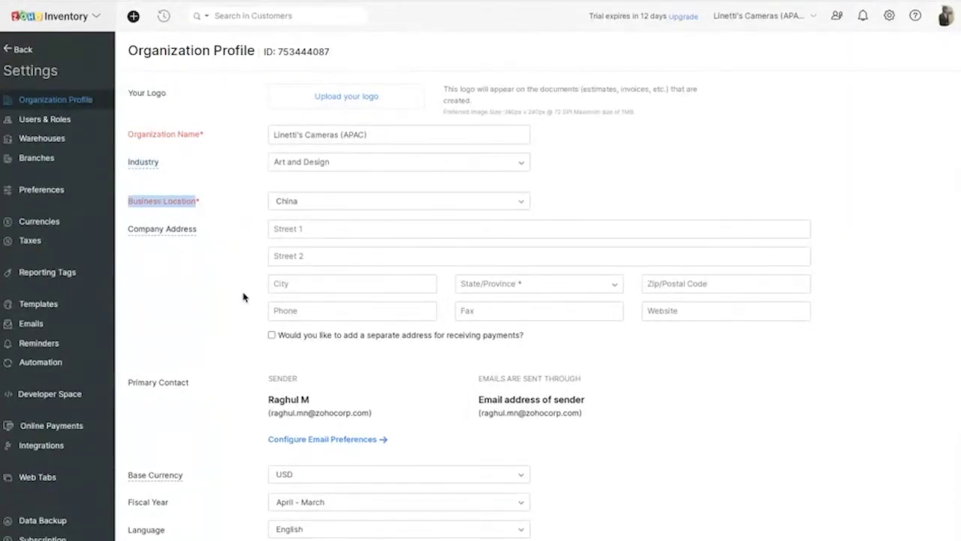
scroll(243, 296, down, 4)
scroll(242, 298, down, 1)
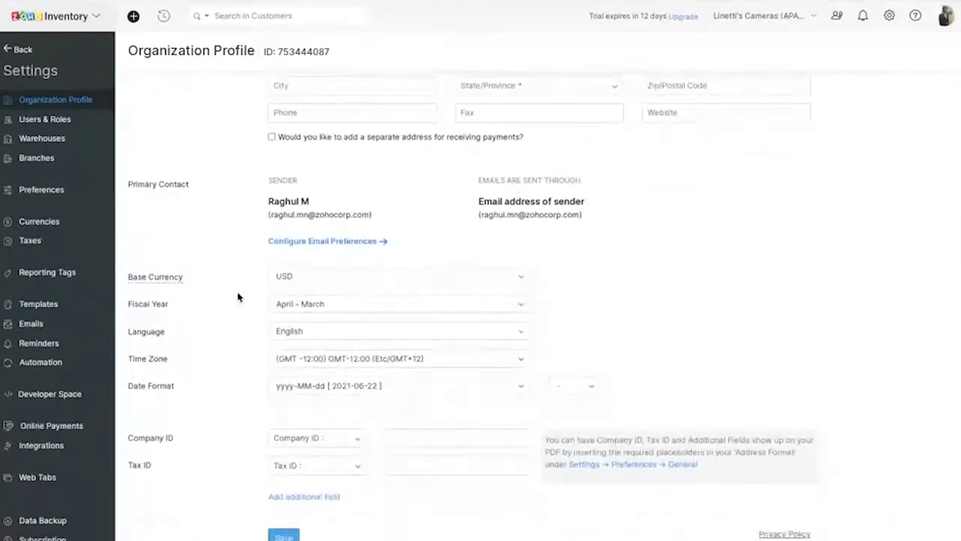
drag(126, 279, 191, 409)
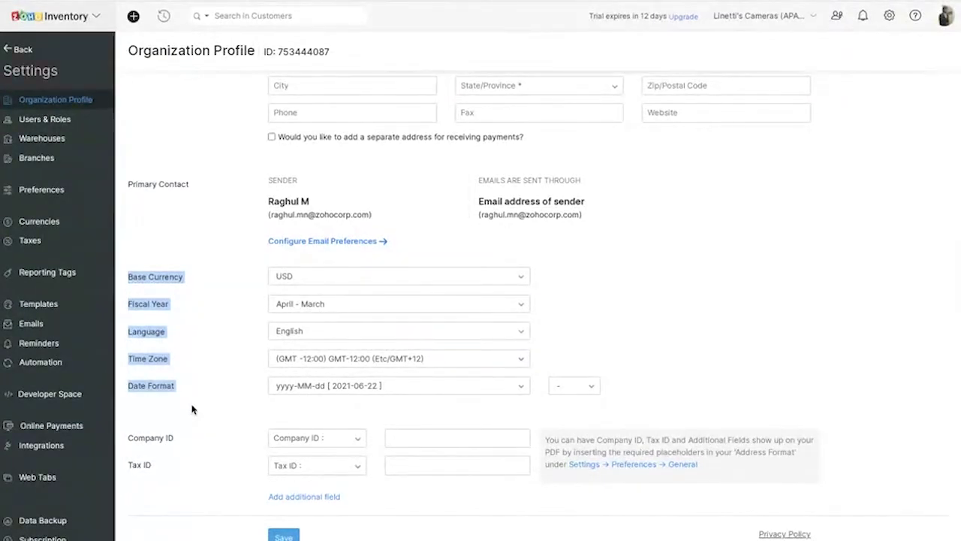
scroll(191, 409, up, 3)
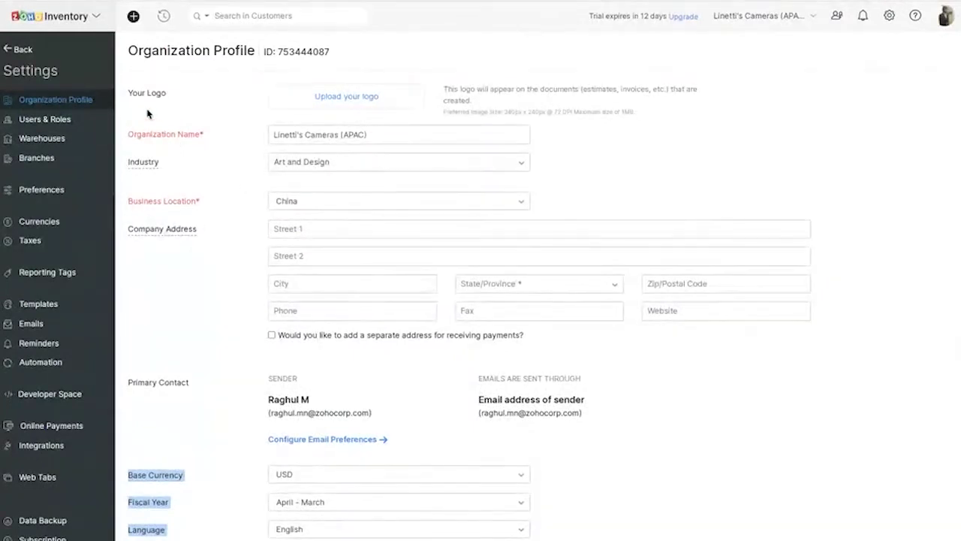
drag(128, 92, 167, 97)
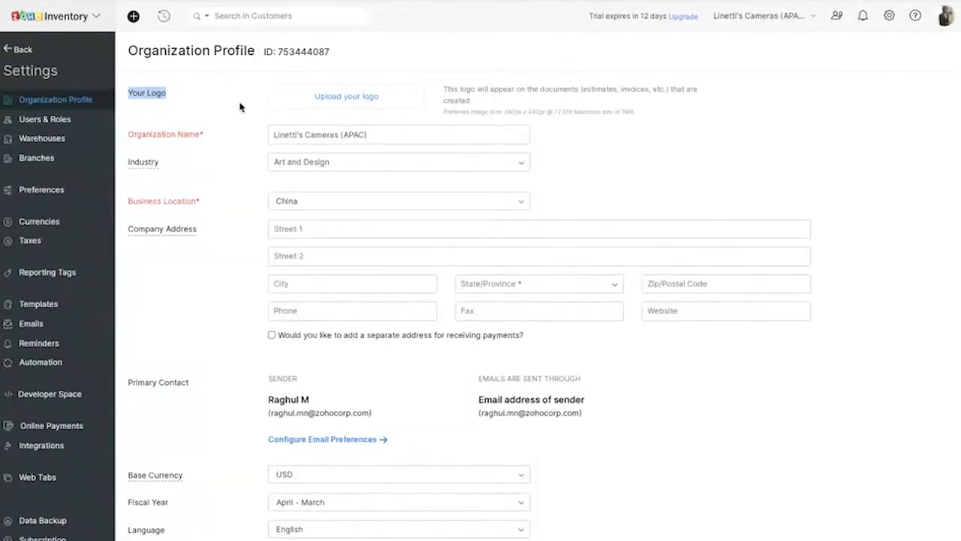
- Look through the Warehouses settings and the Shipping, Shopping Cart and eCommerce integrations, ending back on the dashboard
click(80, 144)
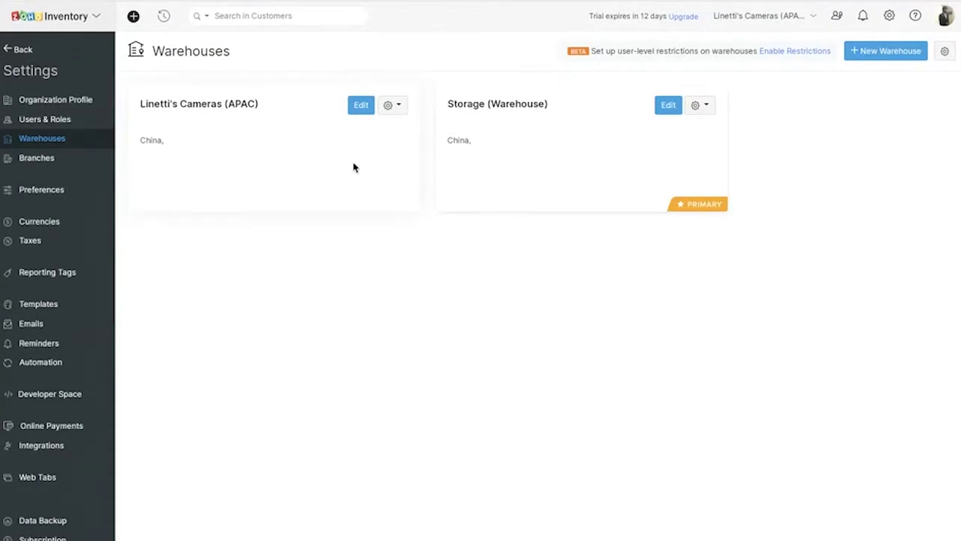
click(888, 53)
click(32, 449)
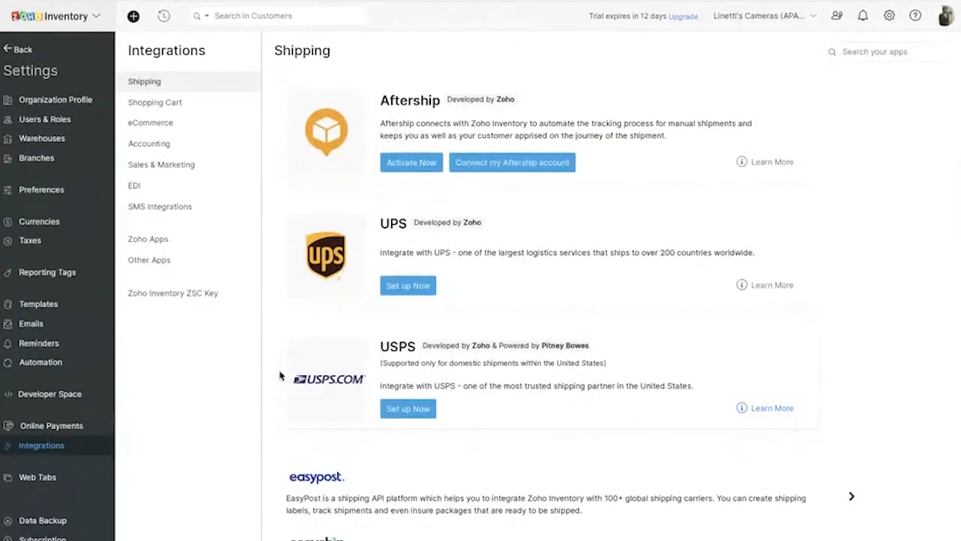
click(181, 110)
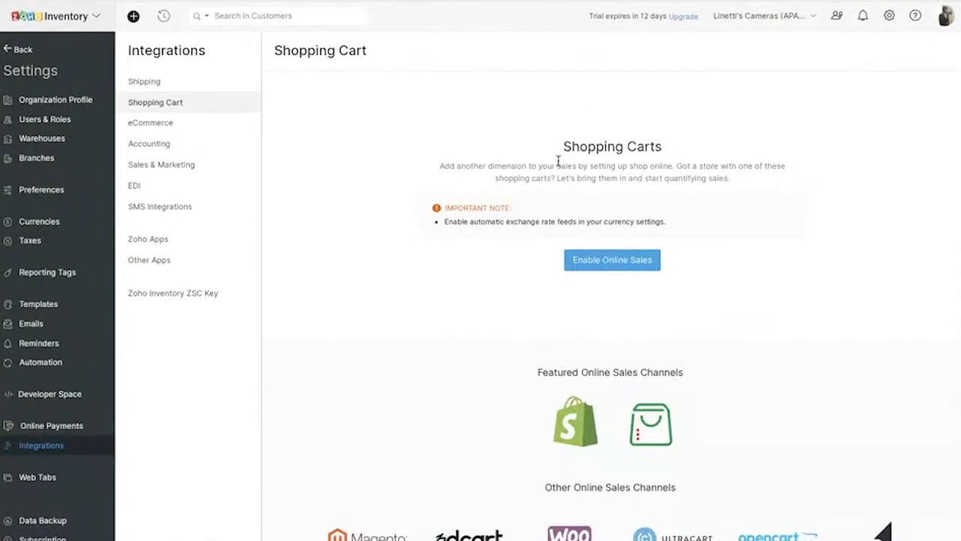
scroll(593, 368, down, 1)
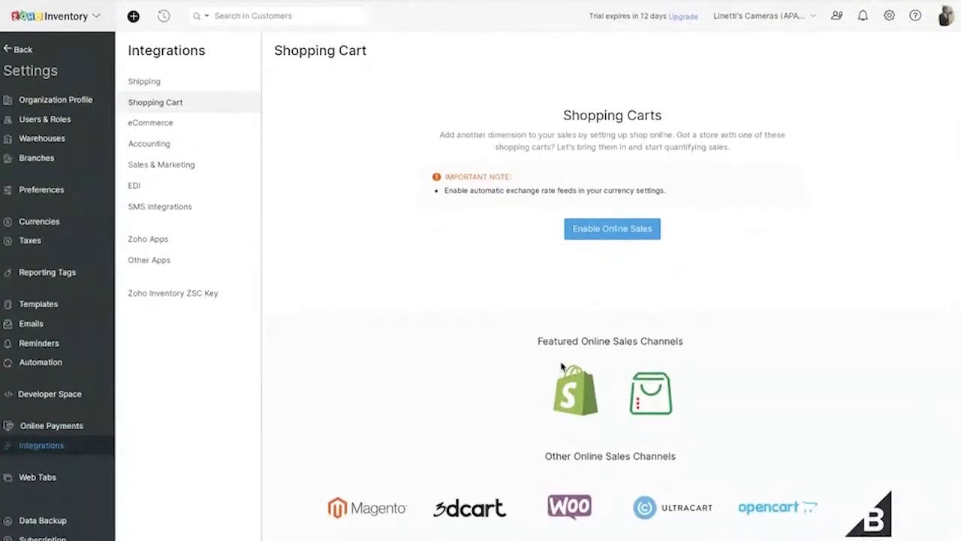
click(190, 126)
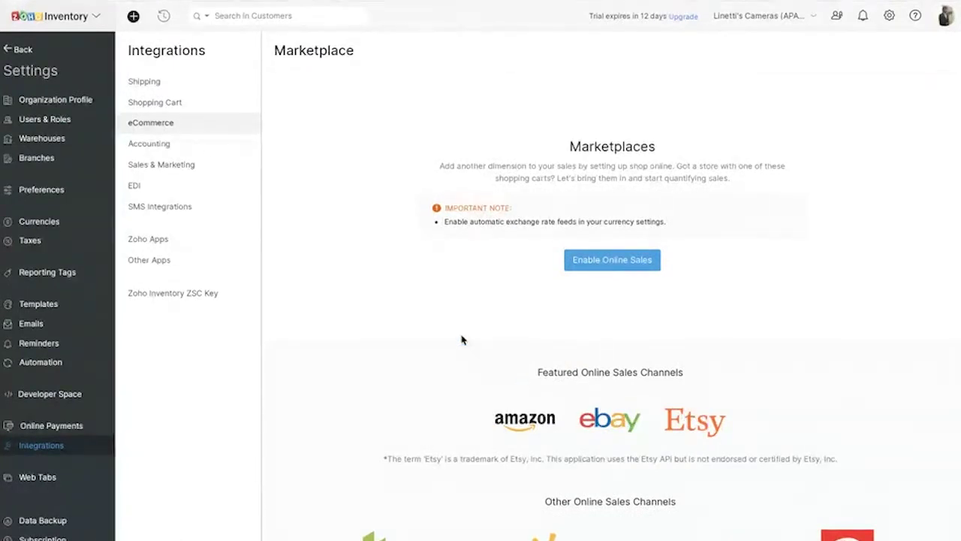
click(20, 50)
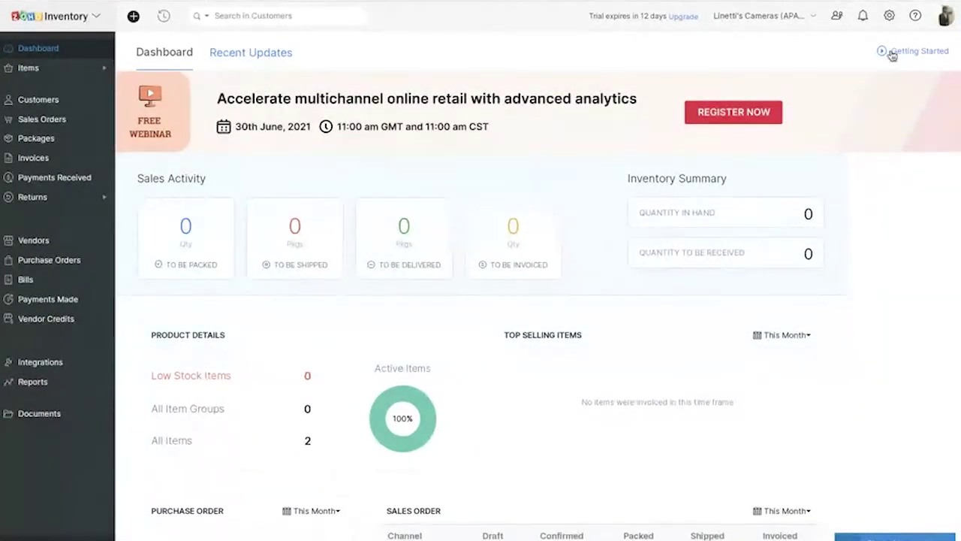
click(889, 15)
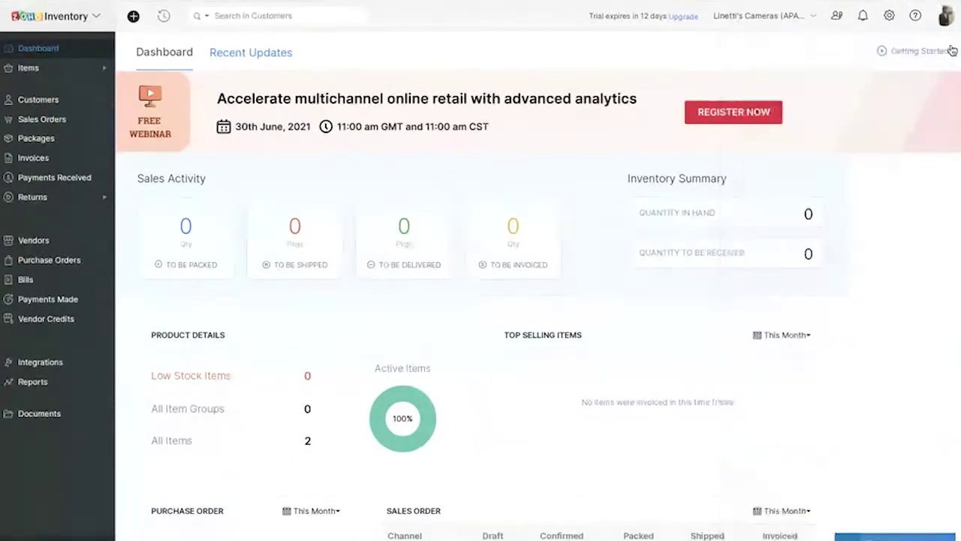
click(951, 45)
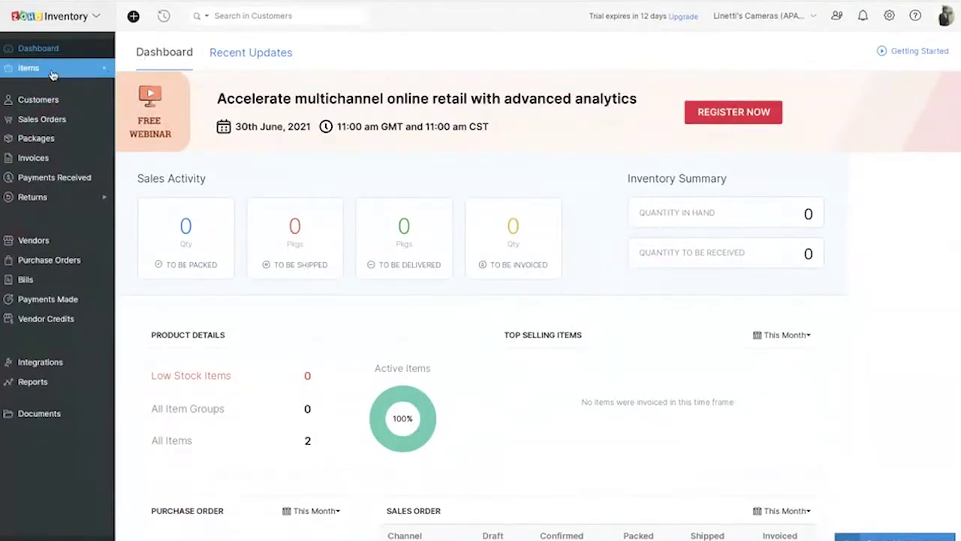
click(97, 73)
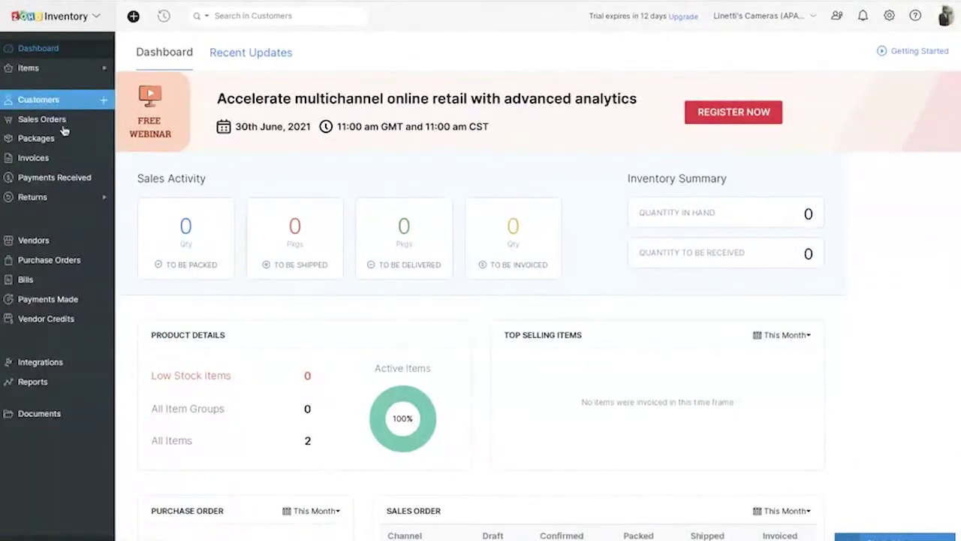
- Start a new item from the Items list and name it "Test Item"
click(46, 73)
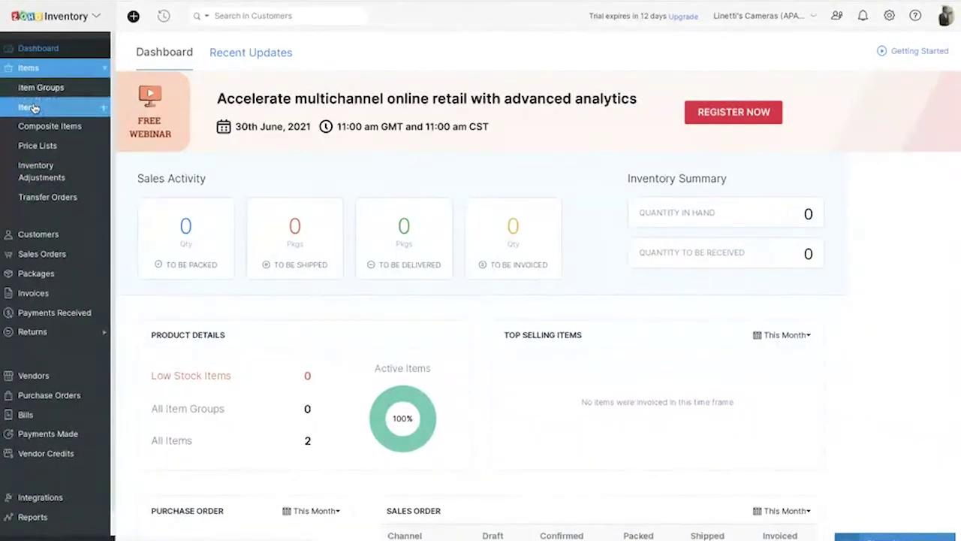
click(33, 108)
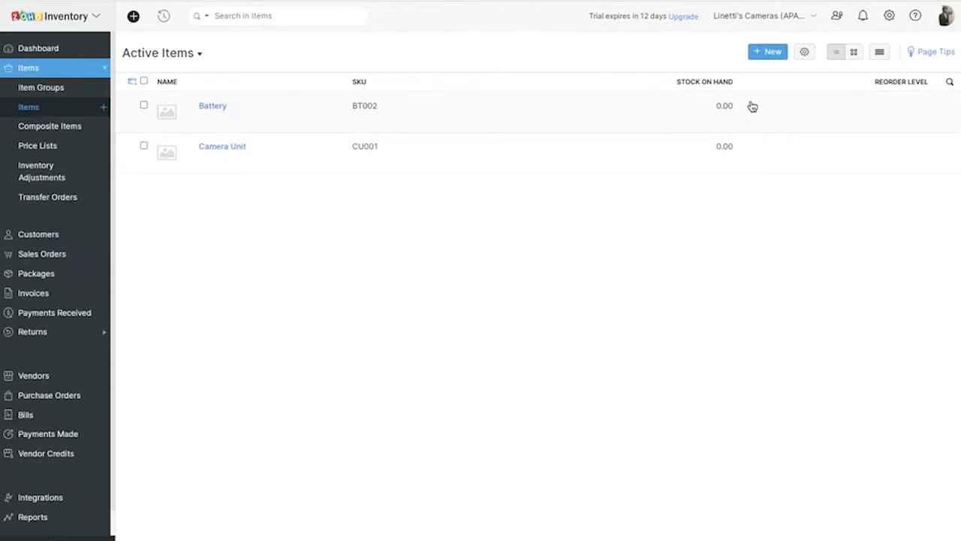
click(766, 54)
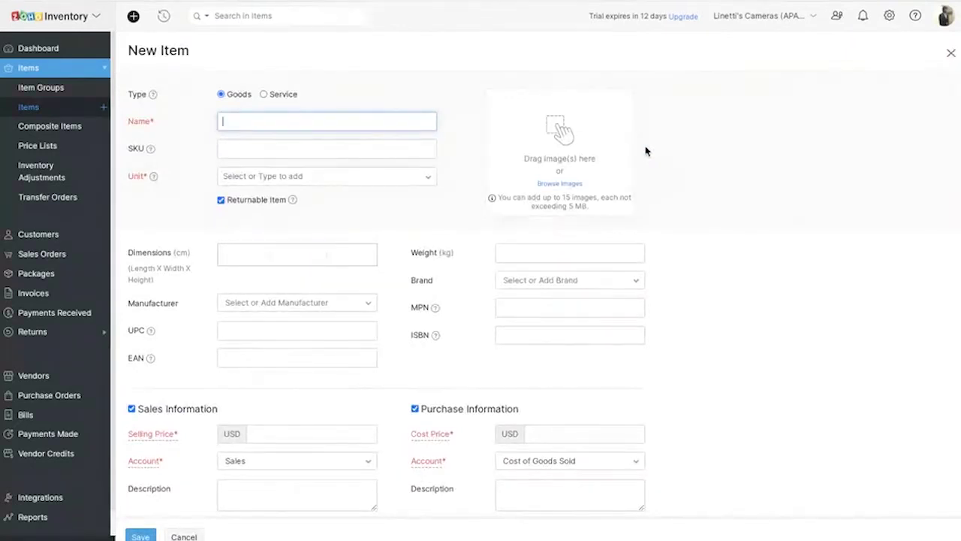
scroll(198, 170, down, 5)
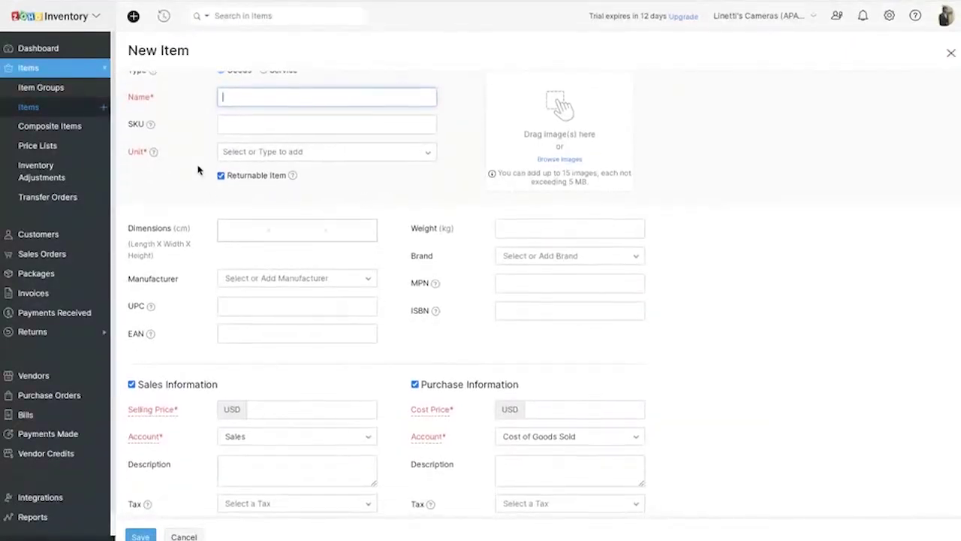
scroll(198, 170, down, 2)
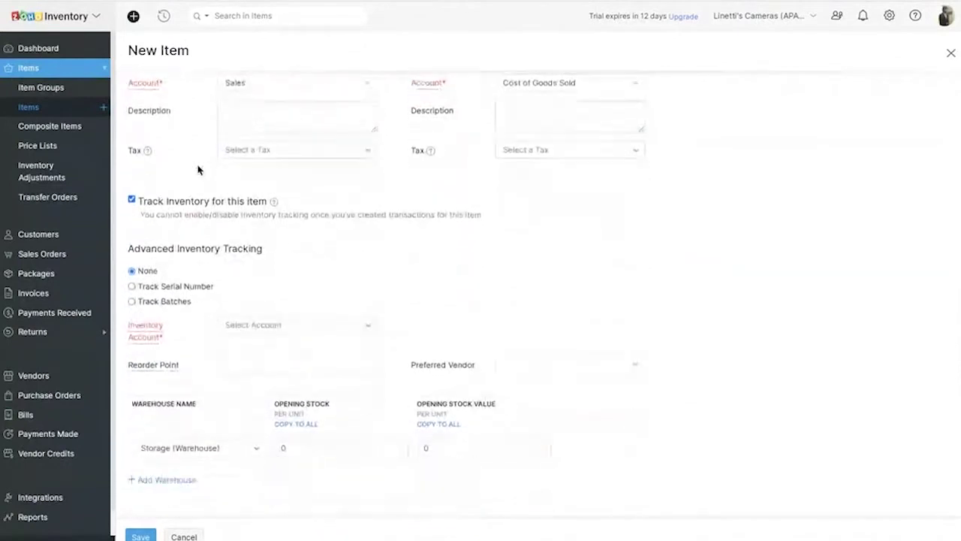
scroll(198, 170, up, 5)
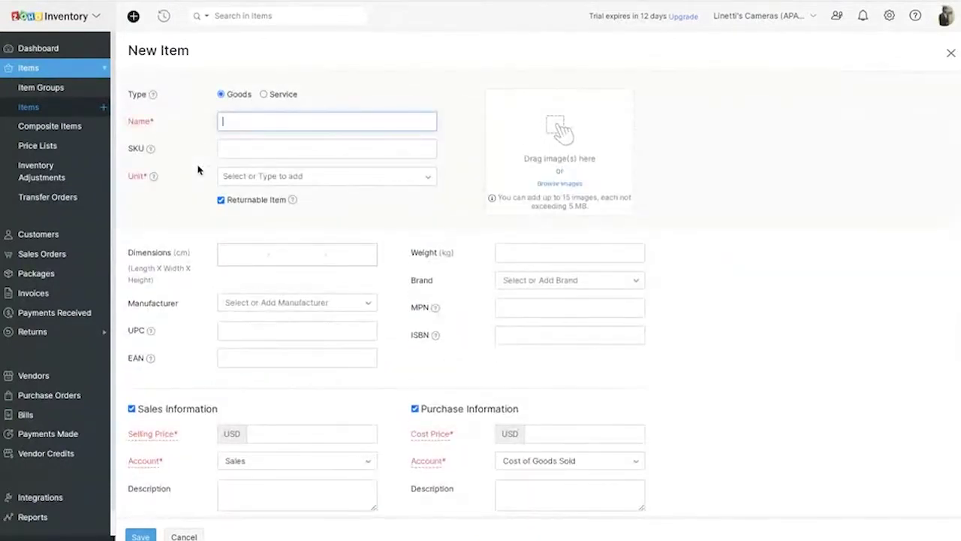
text(Test Item)
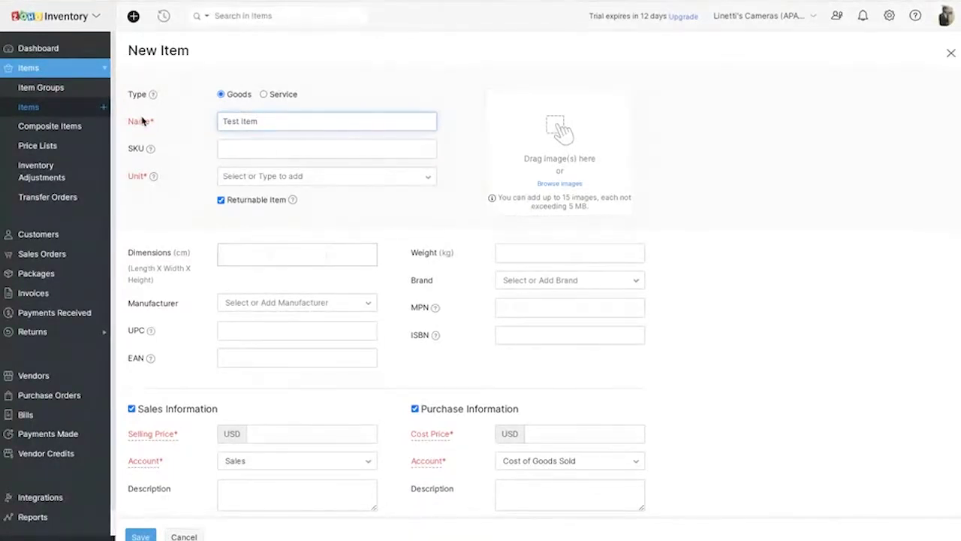
drag(126, 120, 153, 126)
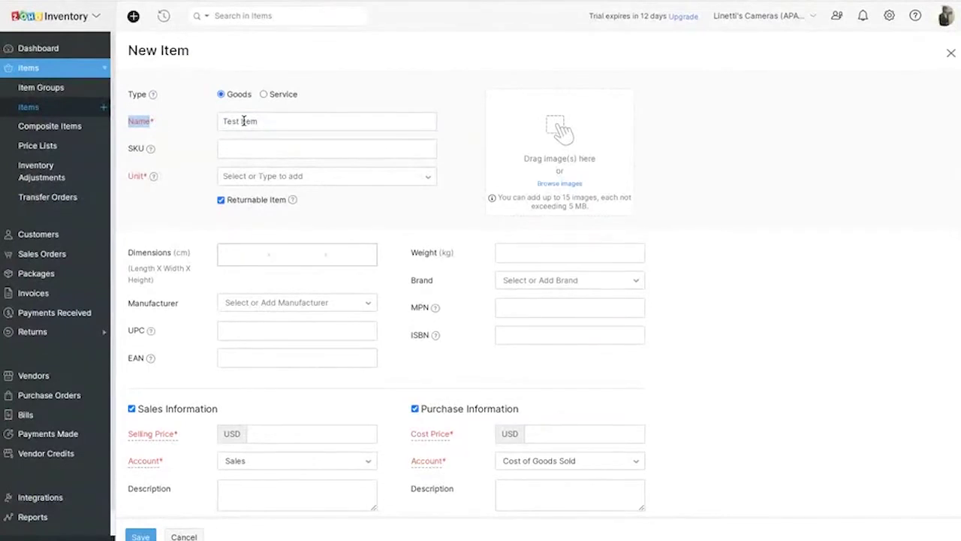
drag(224, 124, 265, 121)
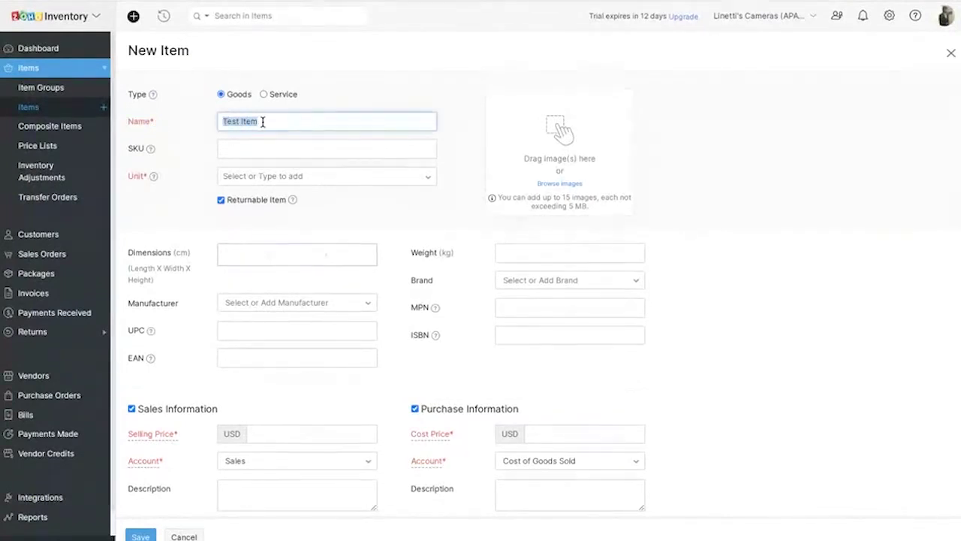
- Set the new item's SKU to TI001 and its unit to box
click(243, 147)
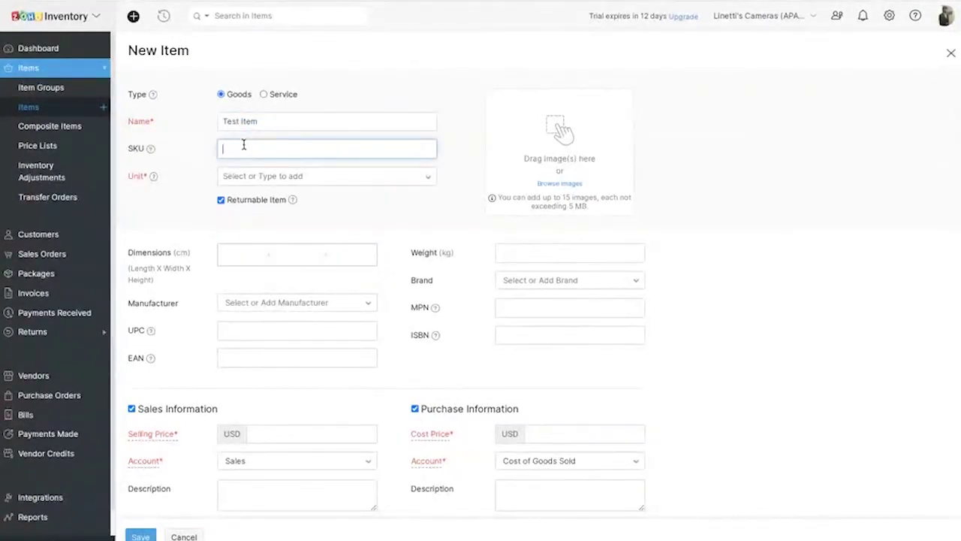
text(T1001)
drag(268, 148, 212, 153)
click(246, 150)
drag(220, 149, 253, 150)
click(253, 151)
click(243, 179)
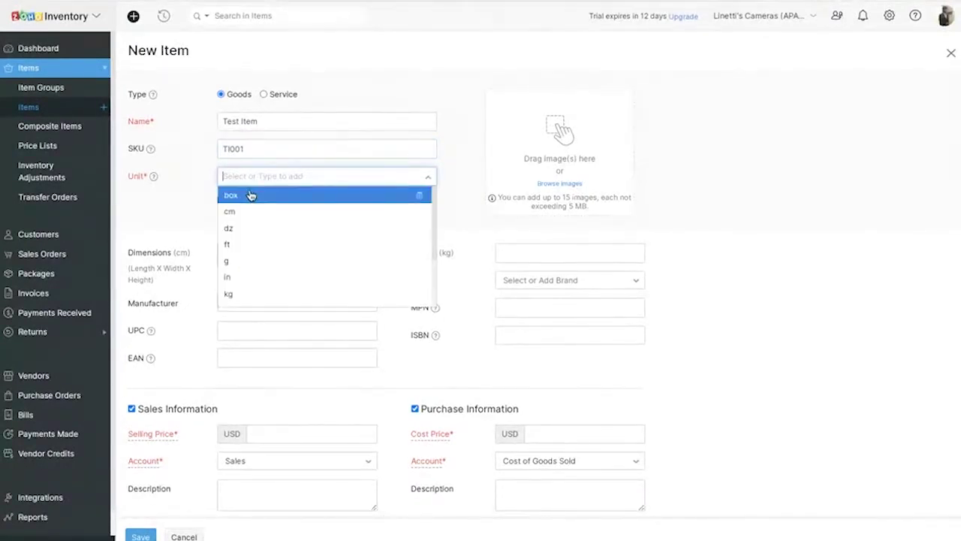
click(248, 194)
- Set the item's selling price to 10 USD and its cost price to 5 USD
scroll(272, 258, down, 3)
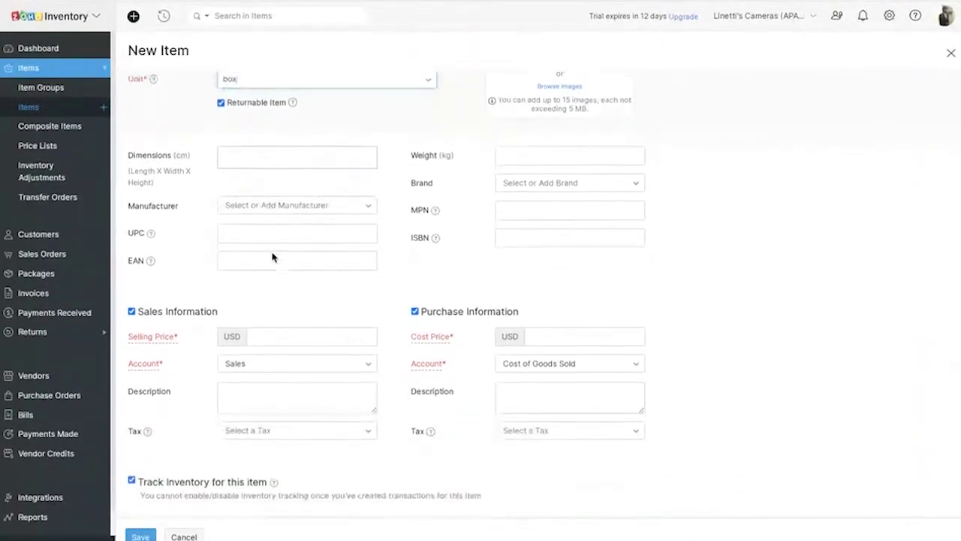
click(273, 258)
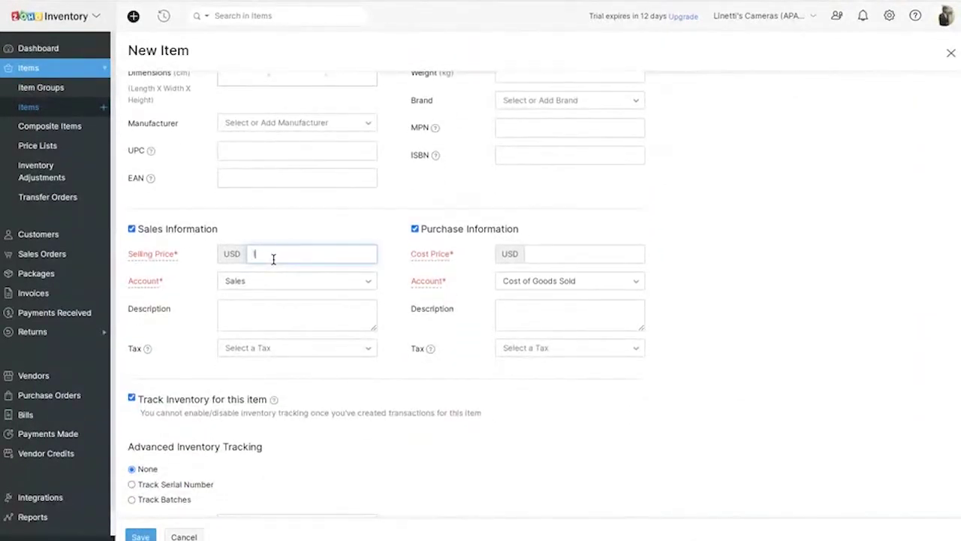
text(10)
click(574, 245)
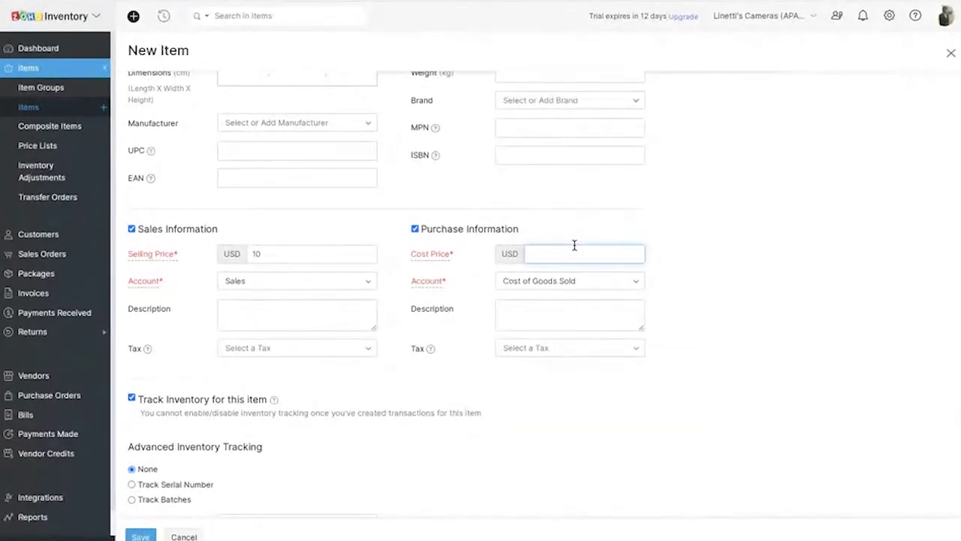
text(5)
- Examine the new item's inventory tracking, inventory account, reorder point and warehouse opening stock options
scroll(579, 388, down, 2)
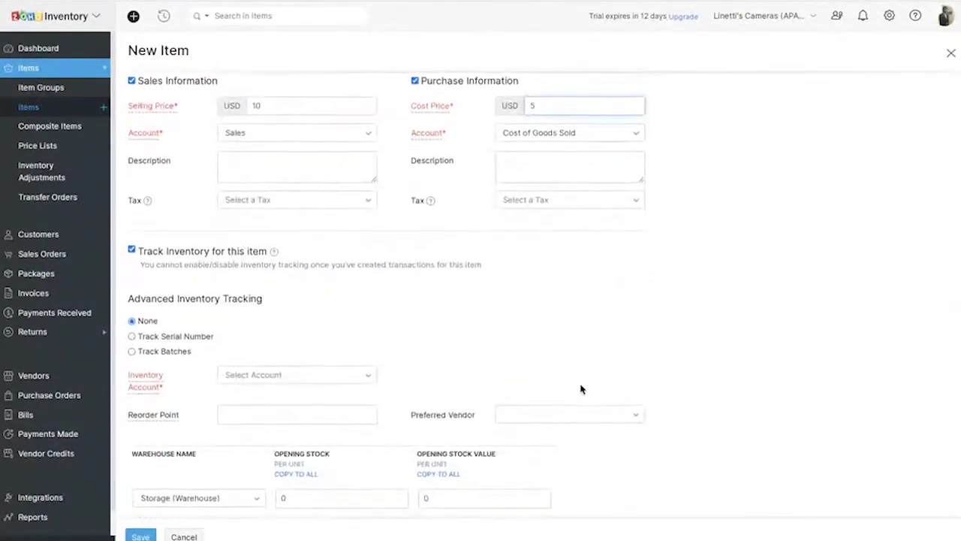
scroll(580, 388, down, 1)
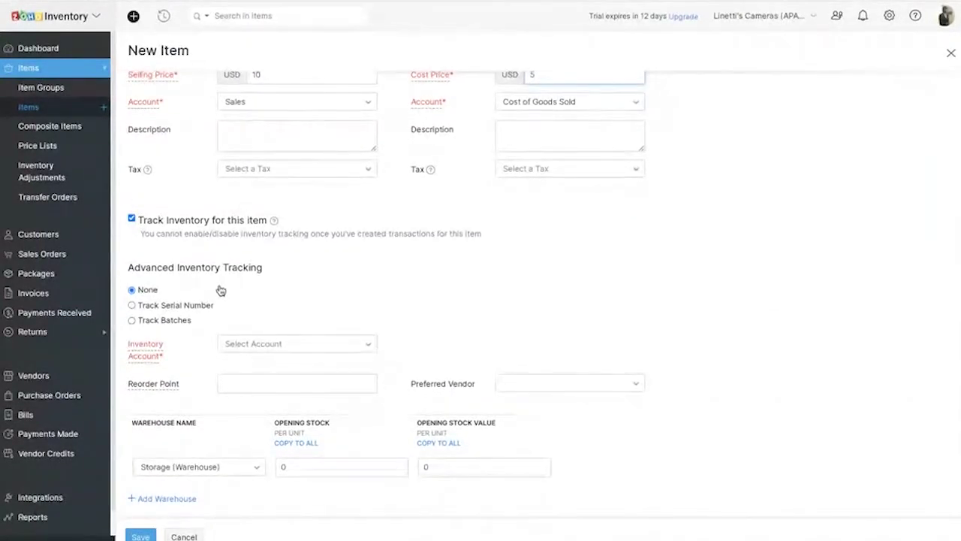
drag(135, 219, 303, 443)
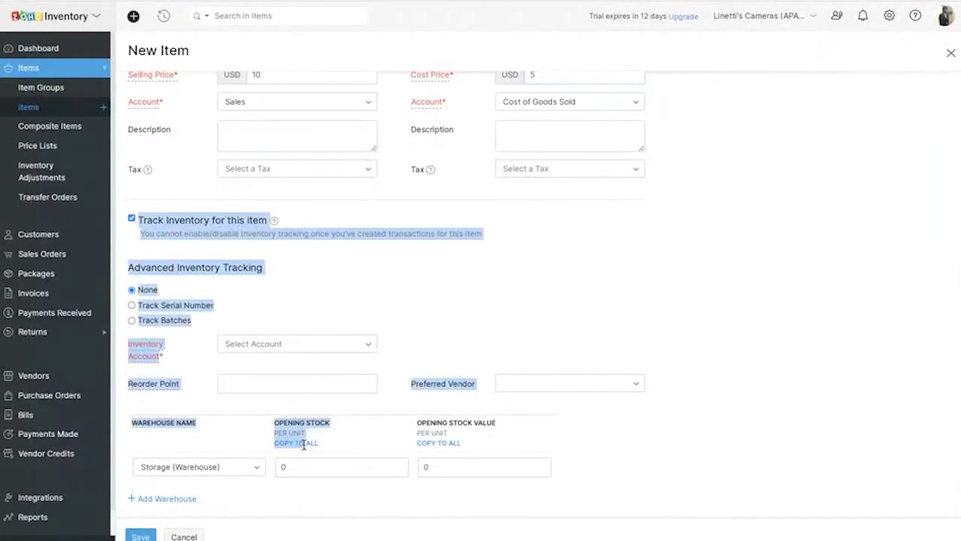
click(413, 311)
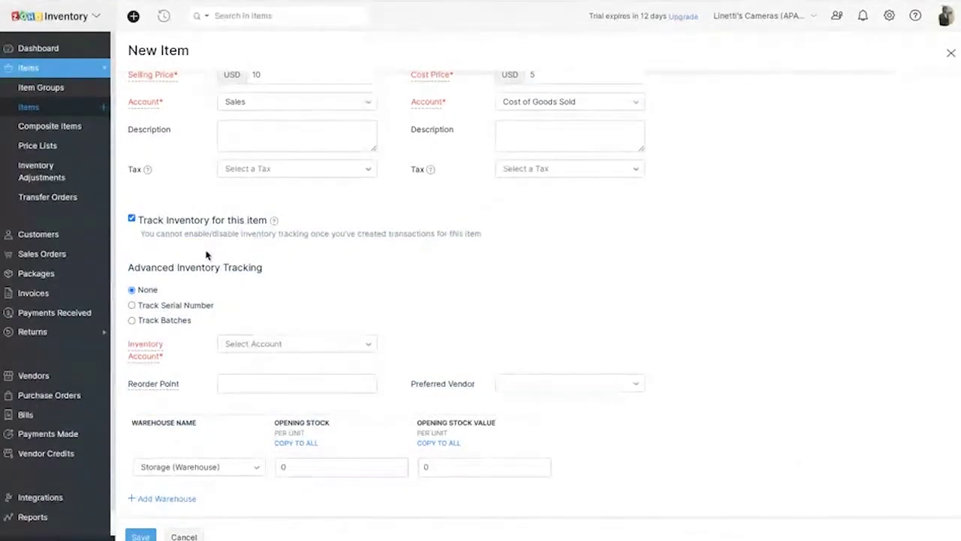
- Examine the new item's inventory tracking setting and its advanced tracking choices for serial numbers and batches
drag(137, 220, 268, 230)
click(330, 270)
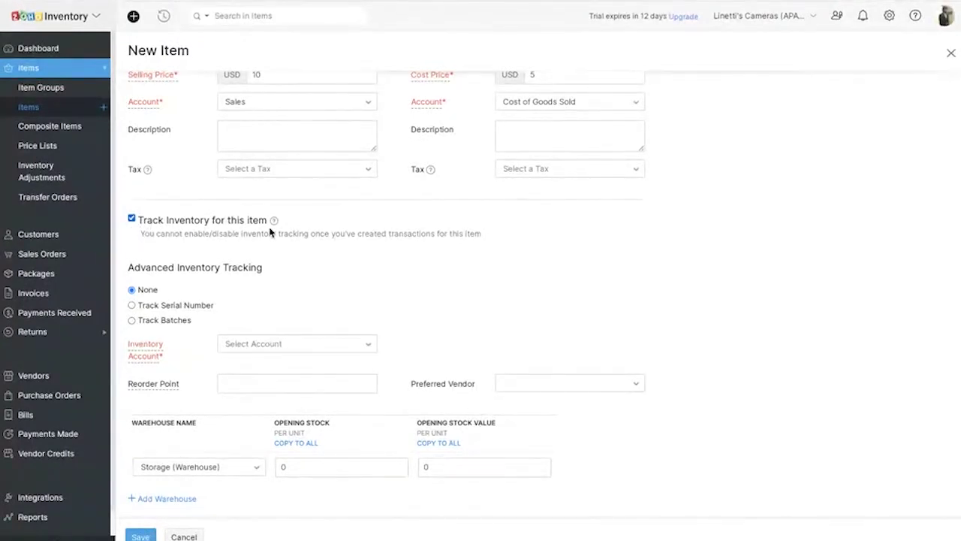
scroll(222, 291, down, 1)
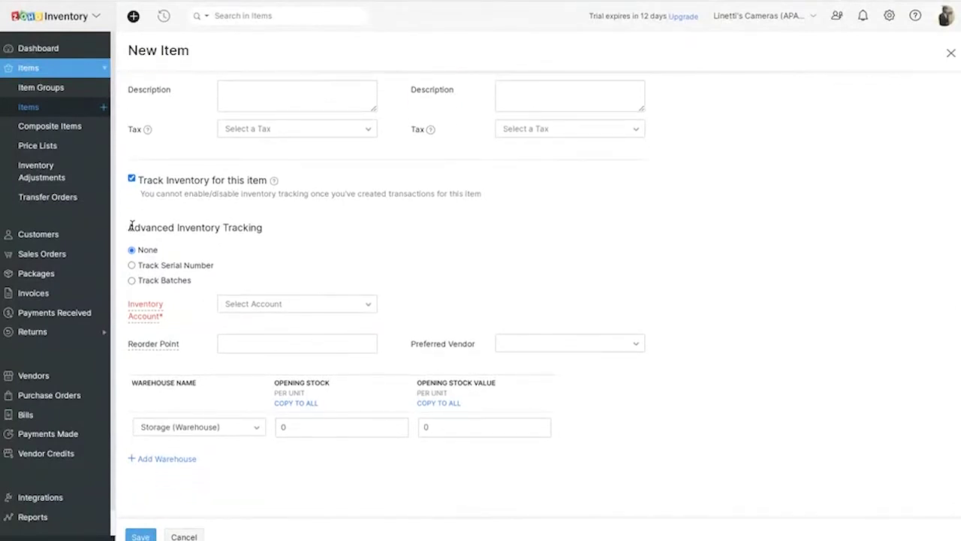
drag(129, 227, 569, 409)
click(504, 292)
drag(128, 226, 270, 235)
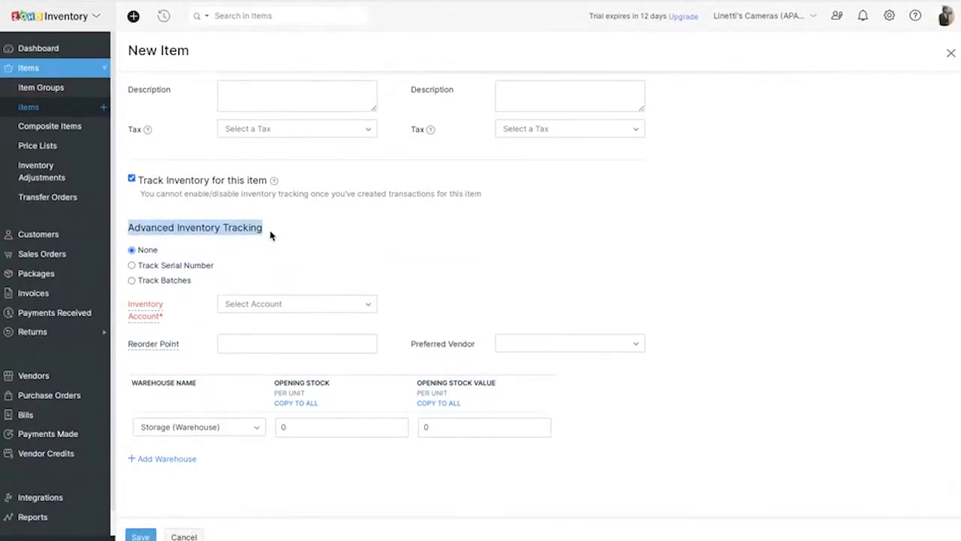
drag(160, 270, 197, 283)
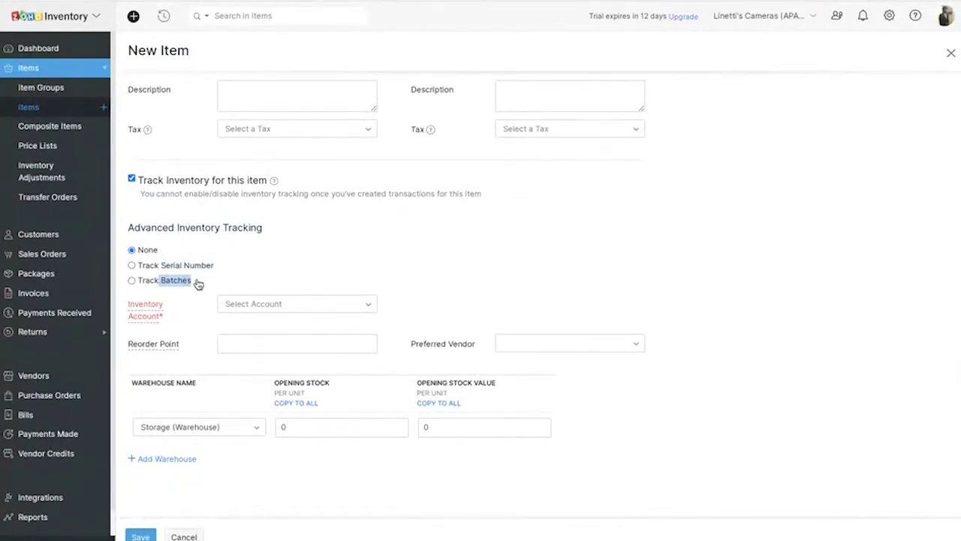
drag(161, 267, 218, 274)
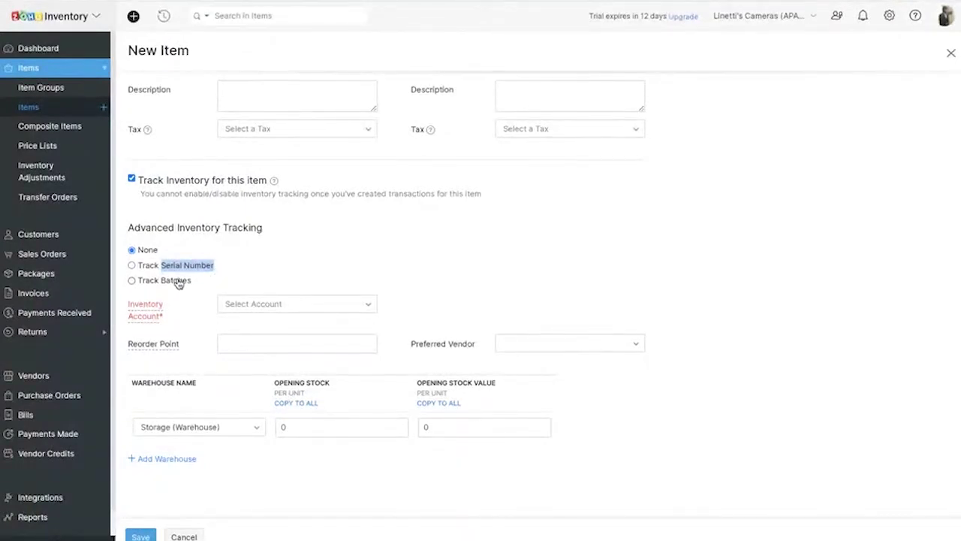
drag(158, 282, 202, 285)
- Set the new item's inventory account to Inventory Asset and its reorder point to 10
click(248, 308)
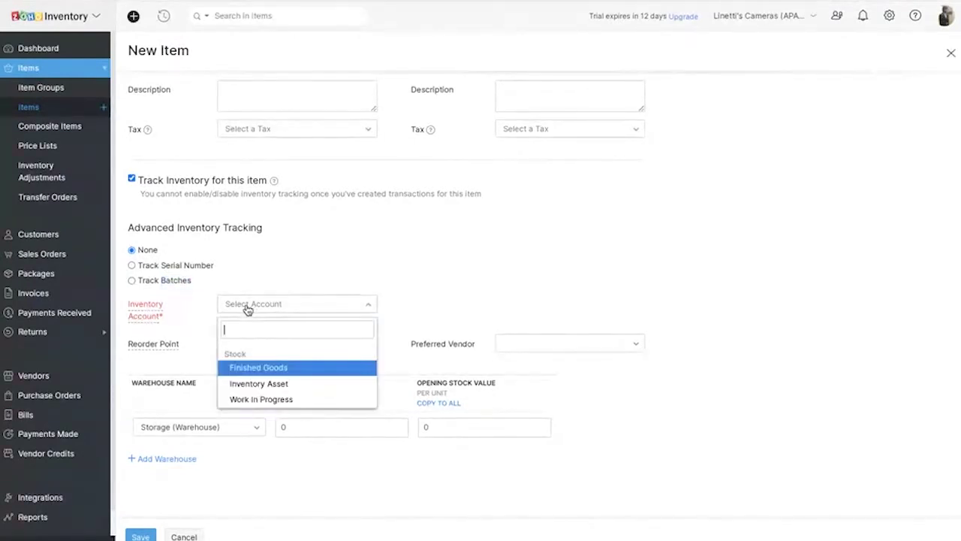
click(258, 384)
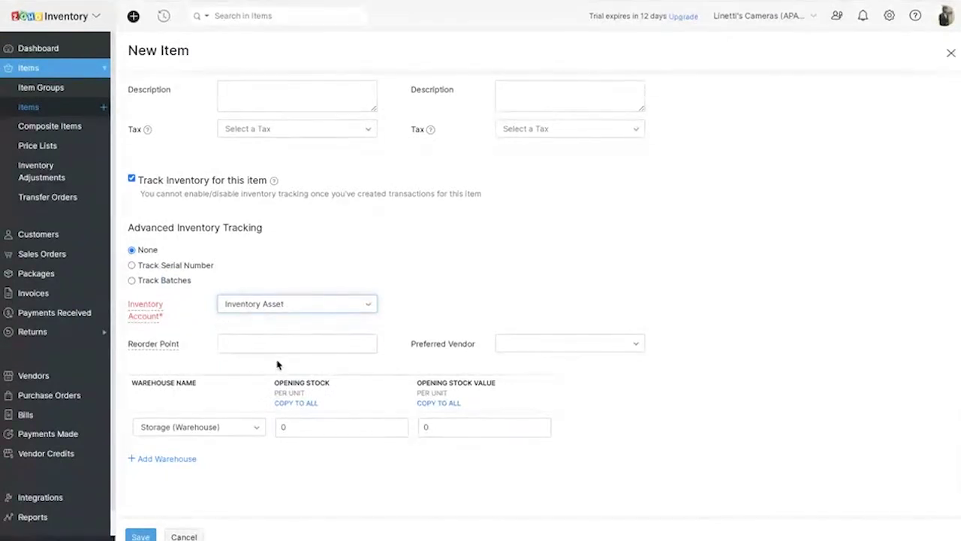
click(255, 337)
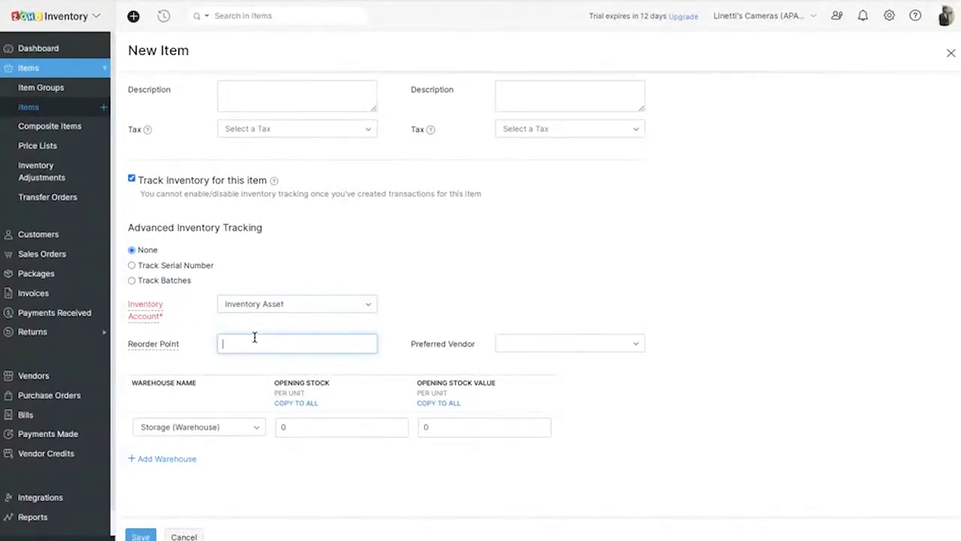
text(10)
drag(223, 347, 254, 345)
- Set the opening stock to 10 and the opening stock value per unit to 5 for Storage (Warehouse)
drag(274, 385, 317, 401)
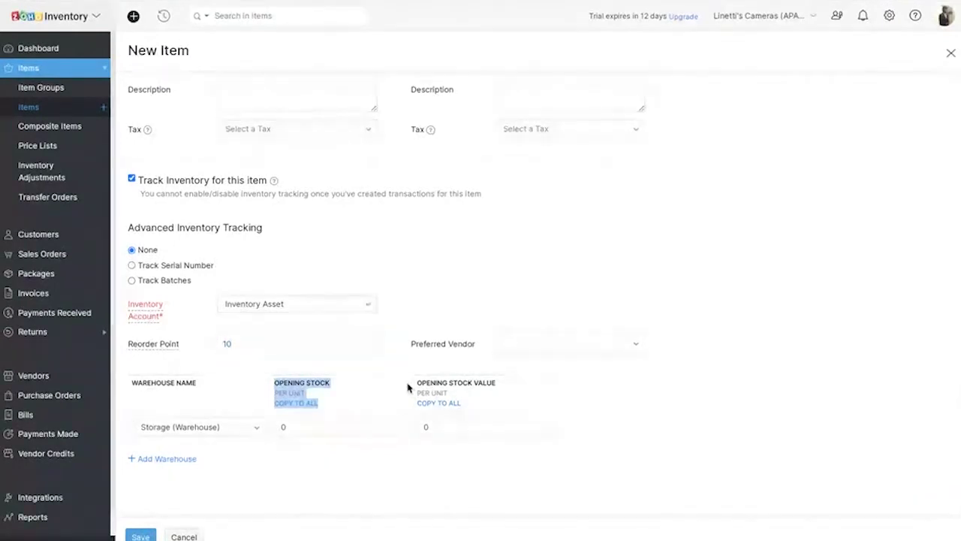
drag(408, 386, 493, 415)
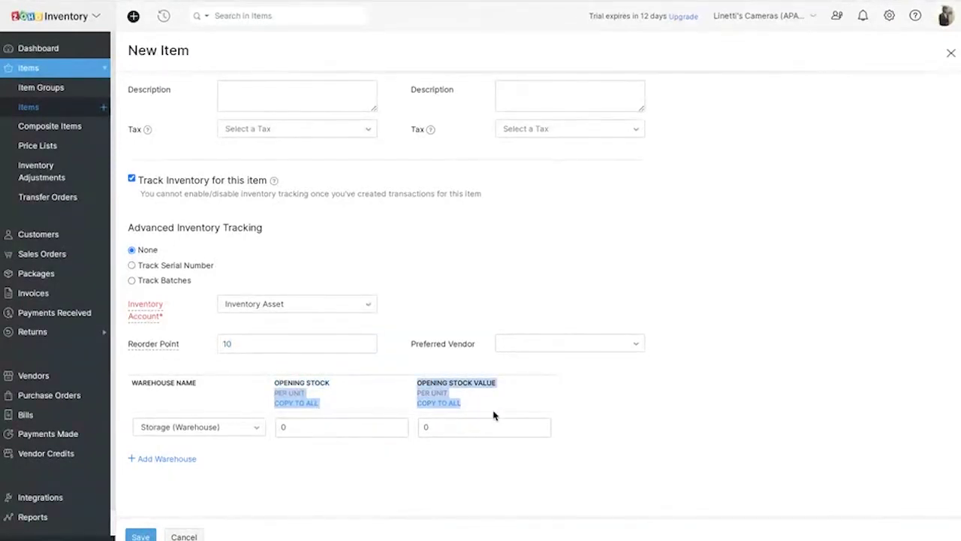
click(282, 427)
text(1)
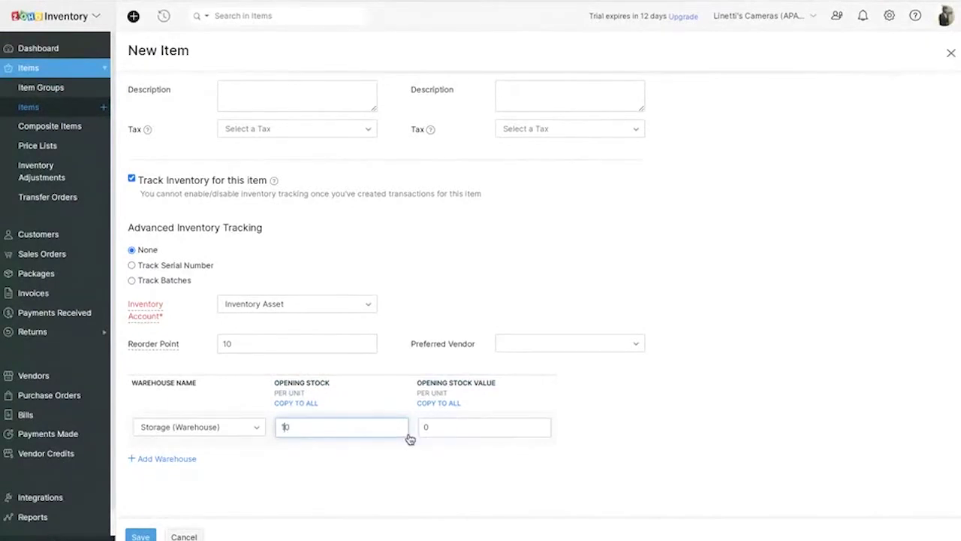
click(443, 424)
key(BackSpace)
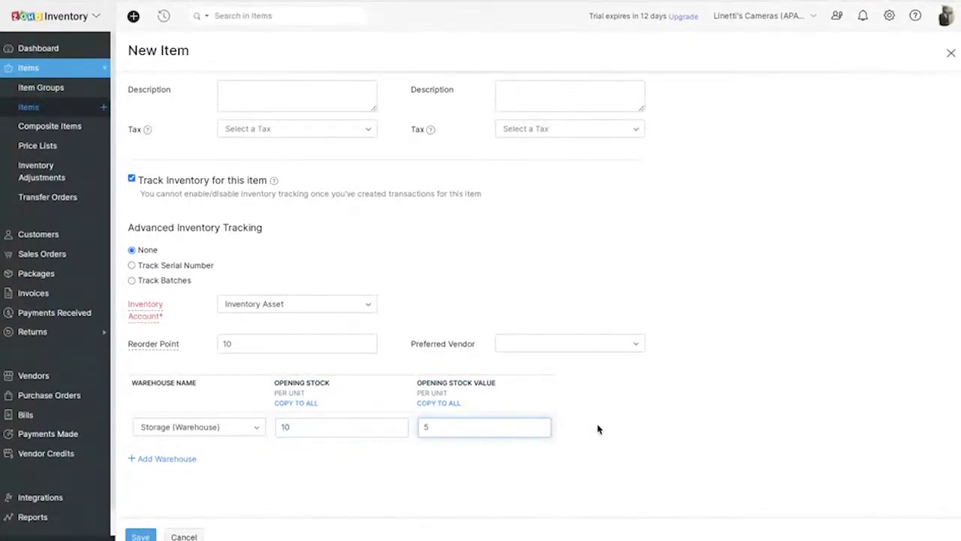
- Review the new item's details, prices and stock settings, and save the item
scroll(600, 424, up, 5)
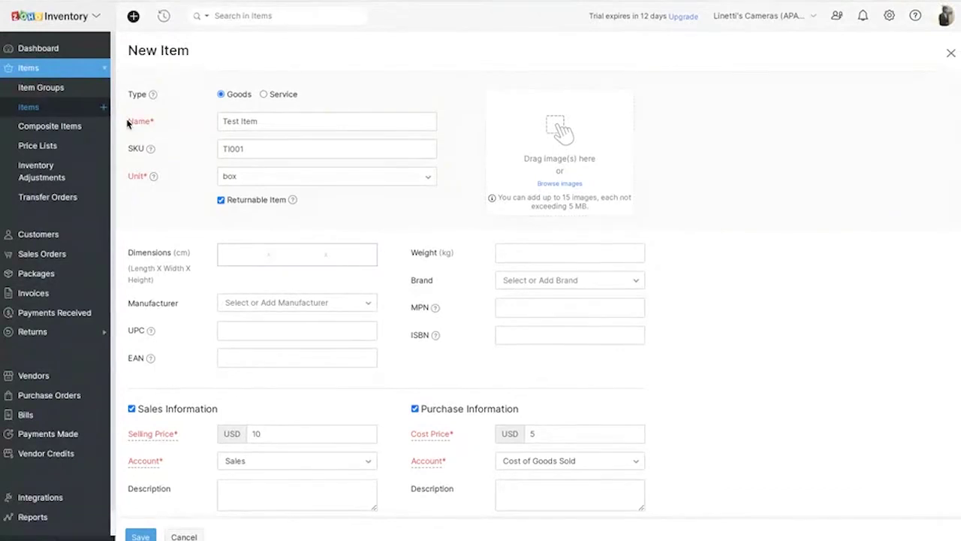
drag(128, 124, 158, 178)
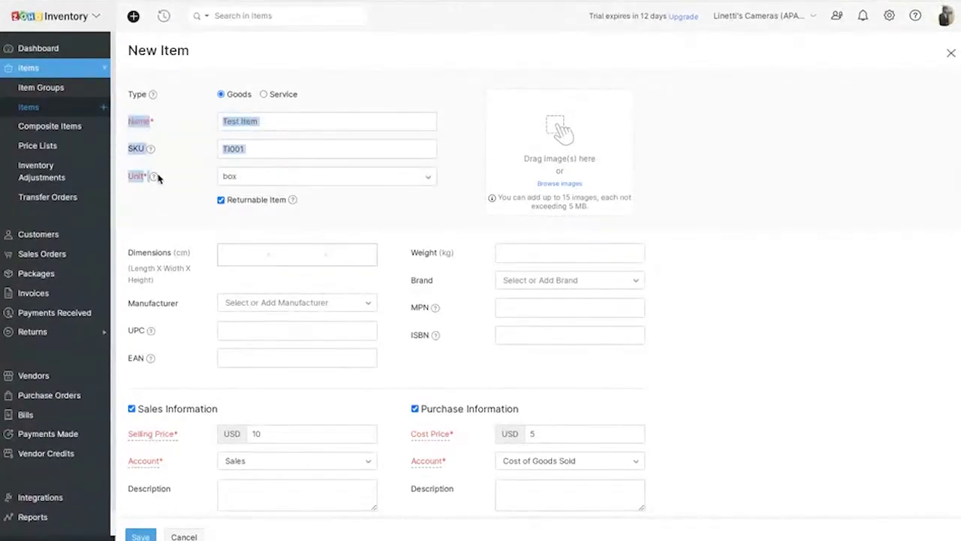
scroll(158, 178, down, 3)
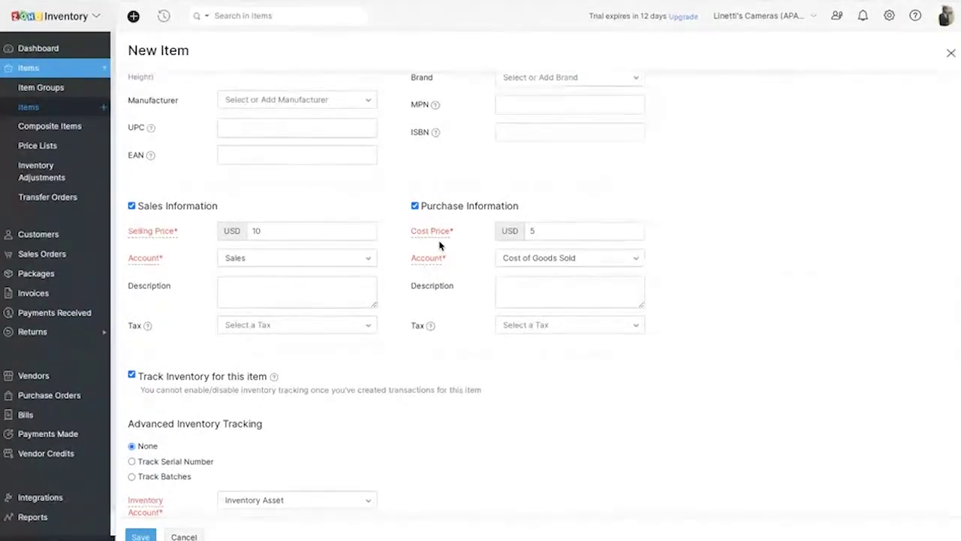
scroll(440, 245, down, 2)
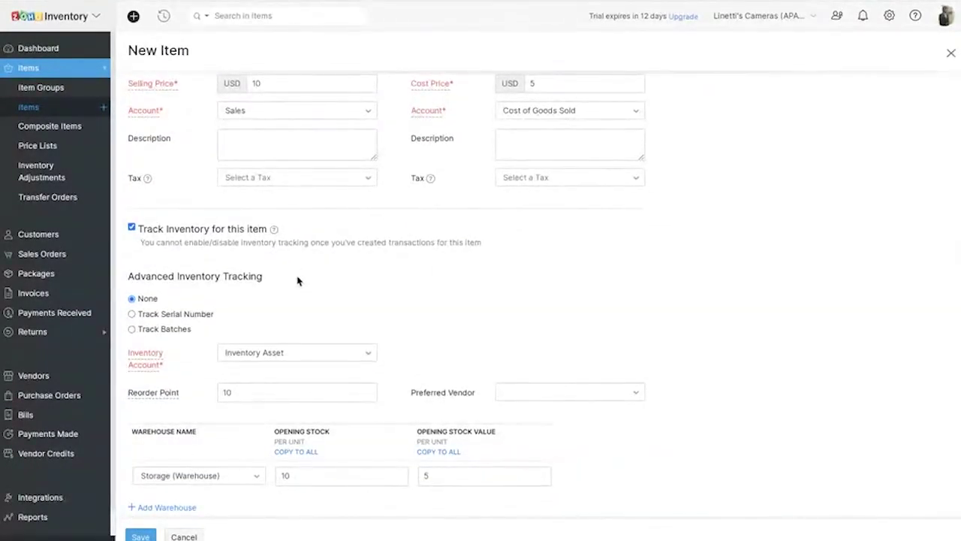
scroll(297, 280, down, 1)
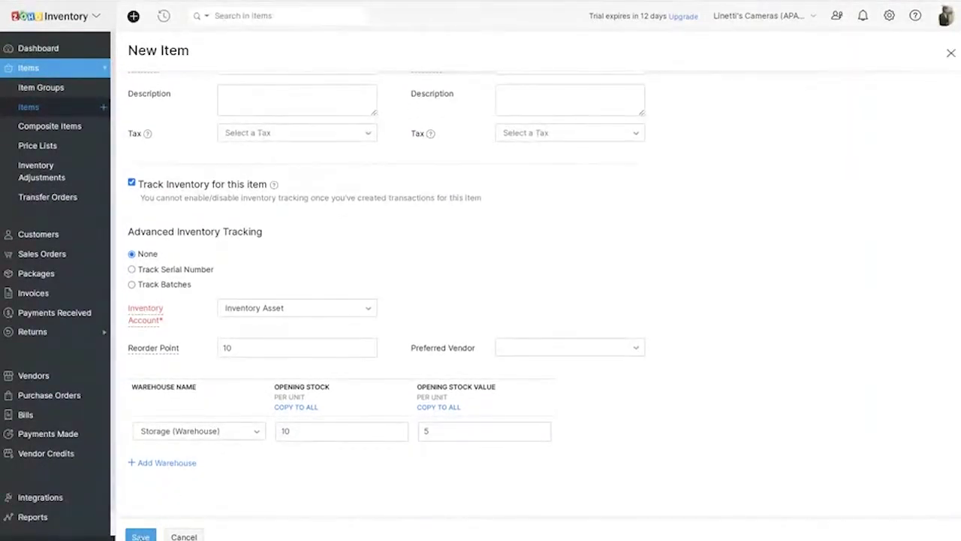
click(141, 537)
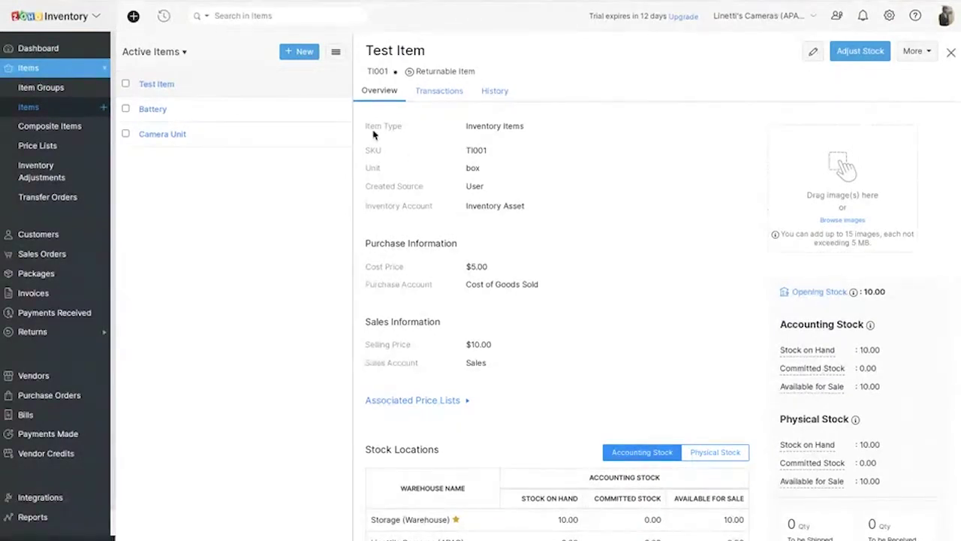
- Examine Test Item's overview, stock figures, transactions and history, and return to the items list
drag(359, 125, 513, 390)
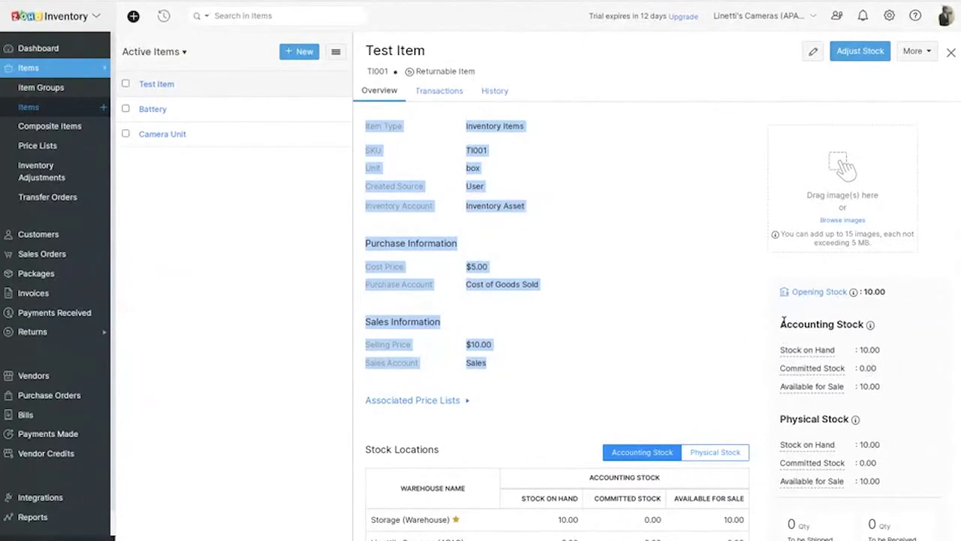
drag(779, 321, 884, 480)
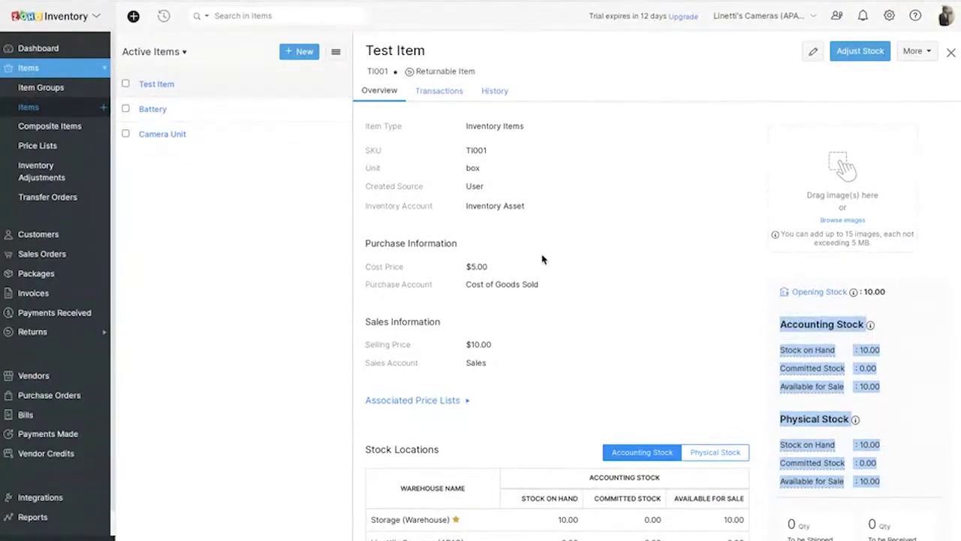
click(449, 93)
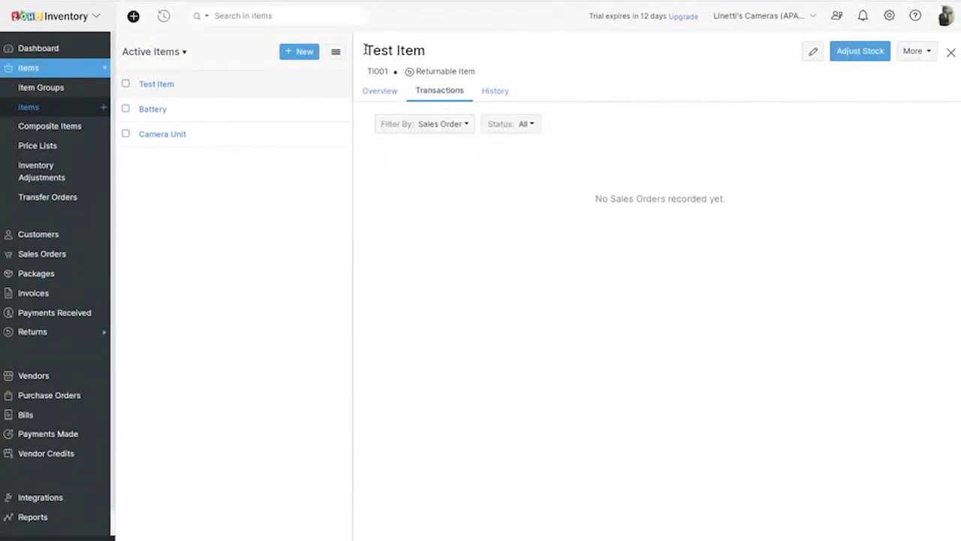
drag(365, 49, 421, 52)
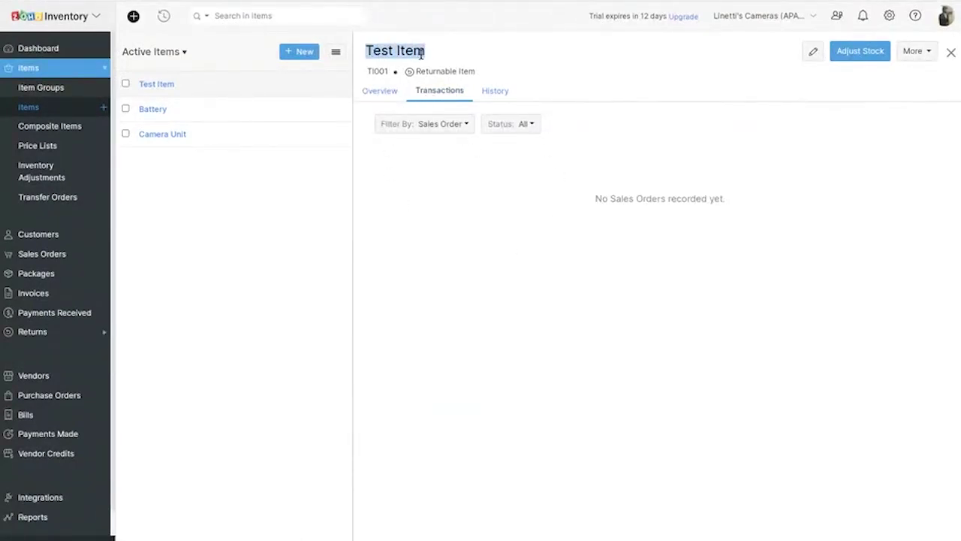
click(510, 92)
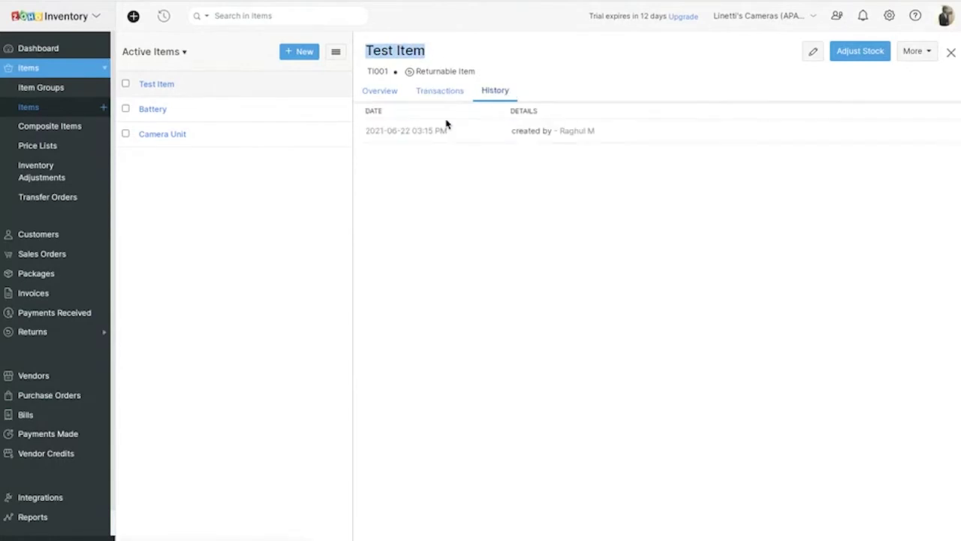
drag(368, 129, 610, 136)
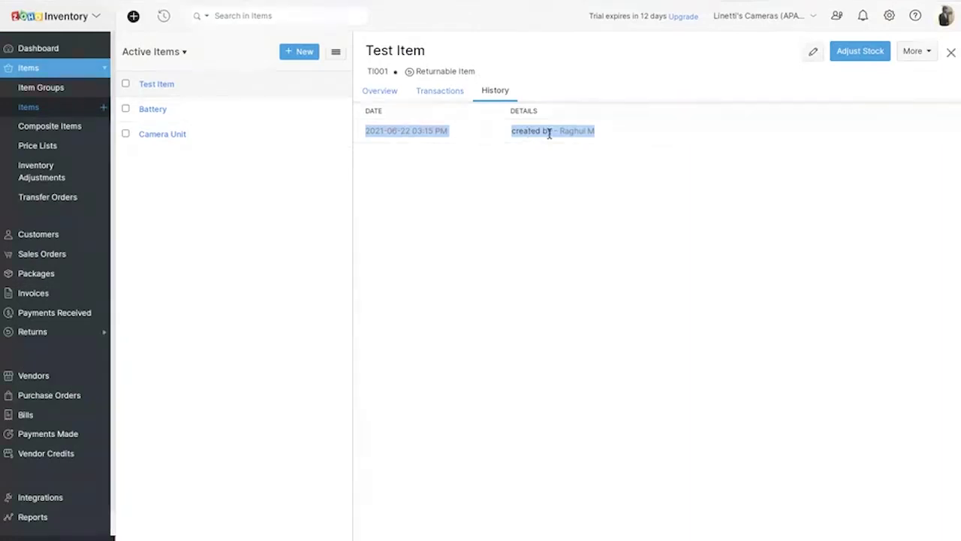
click(950, 55)
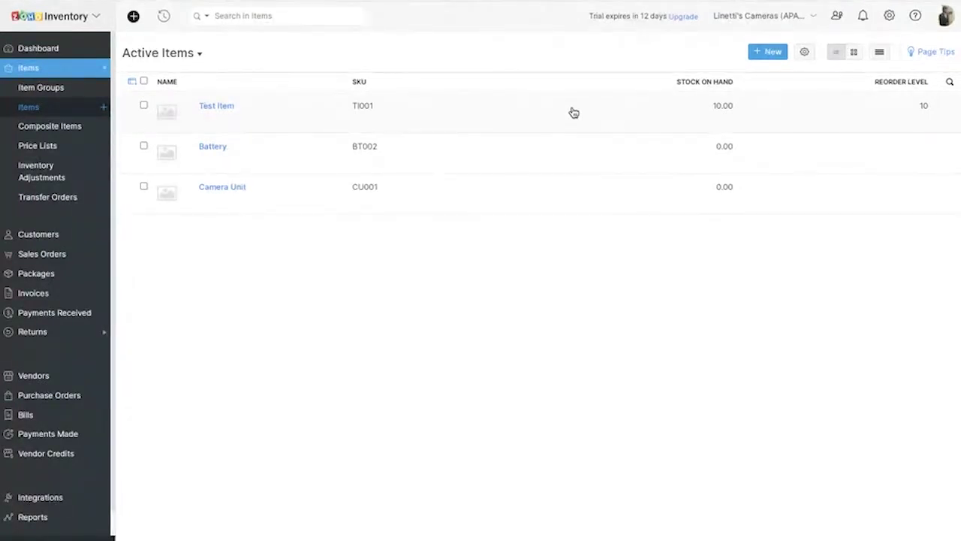
- Open the item import page, look at its sample file and upload options, and cancel the import
click(879, 52)
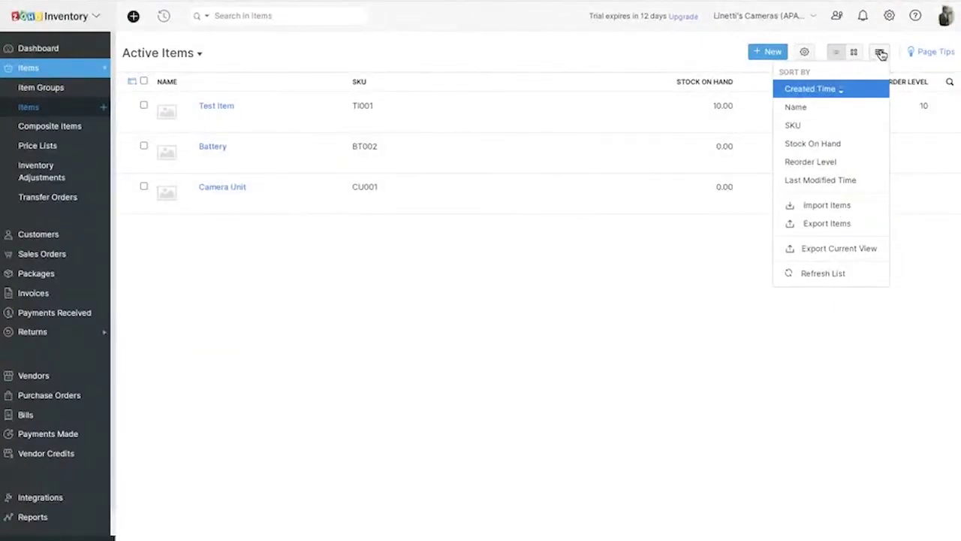
click(833, 204)
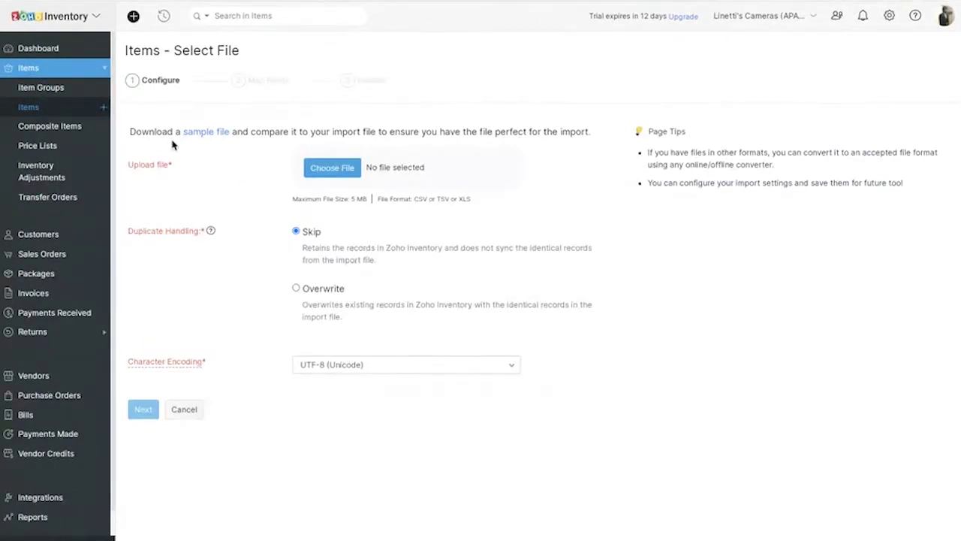
drag(175, 133, 235, 134)
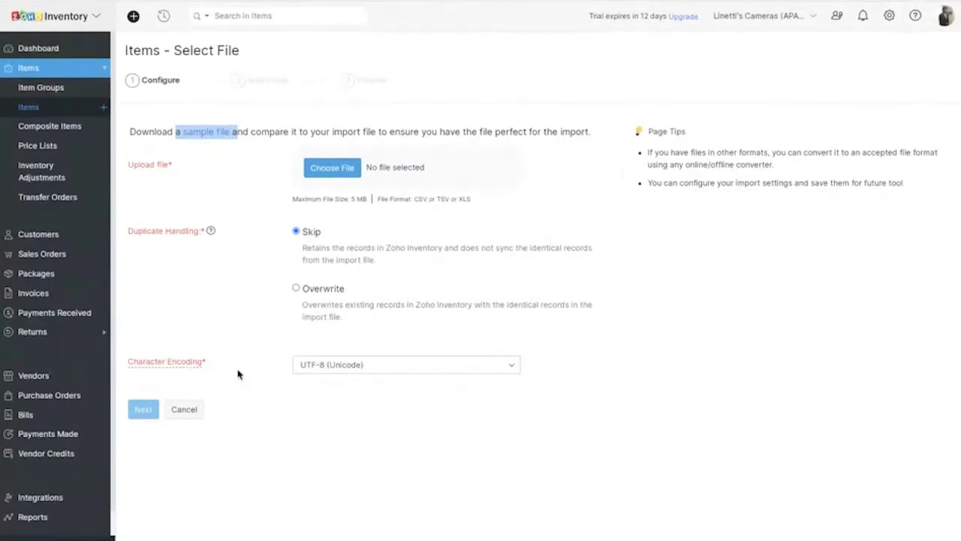
click(189, 410)
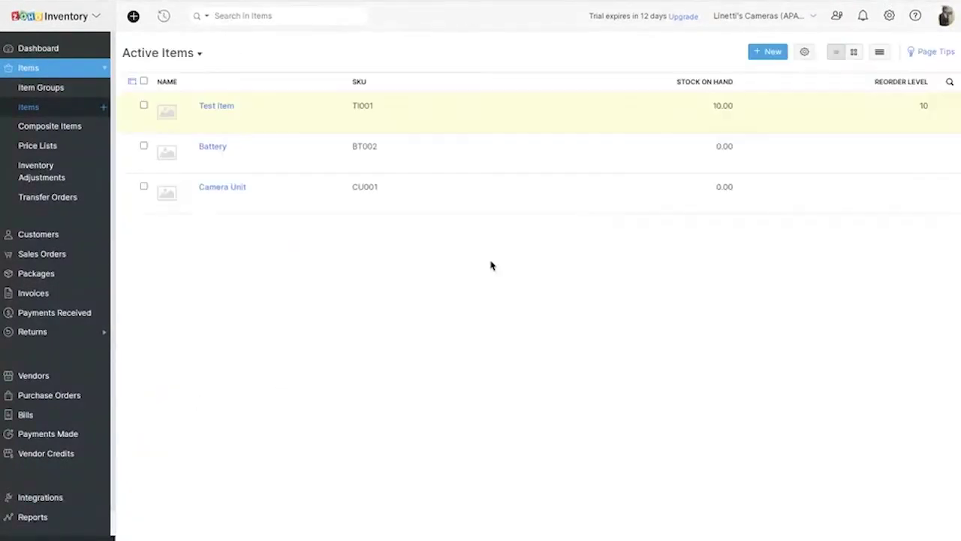
- View the sorting, import and export options available for the items list
click(879, 52)
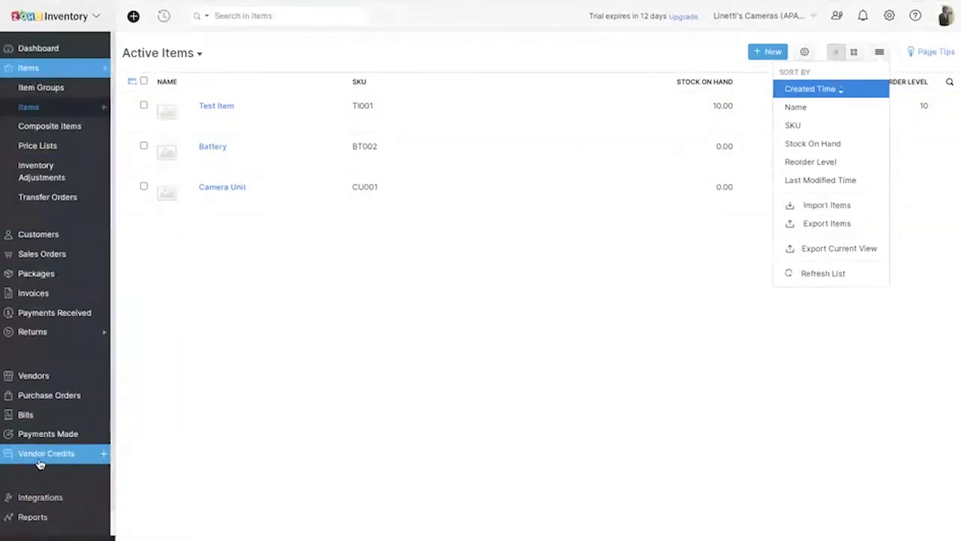
click(349, 306)
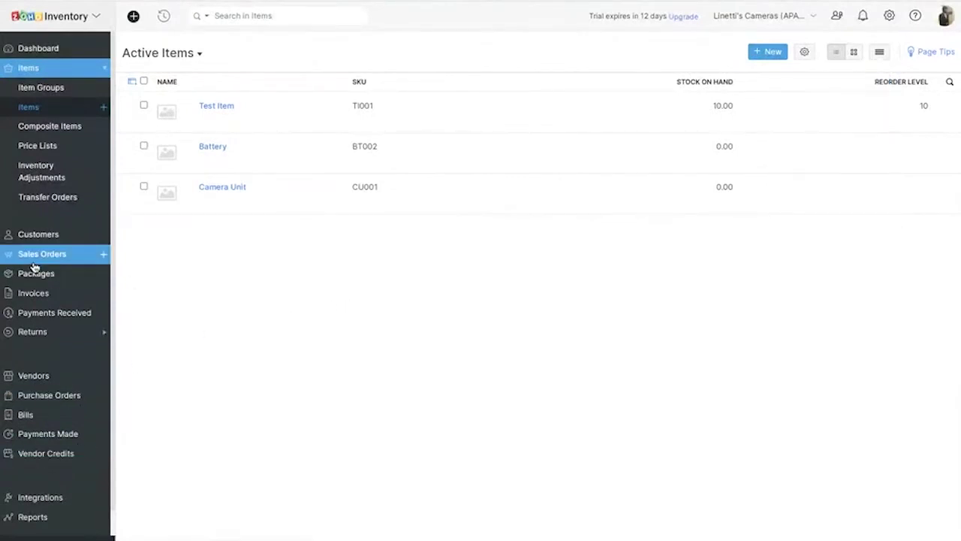
click(879, 53)
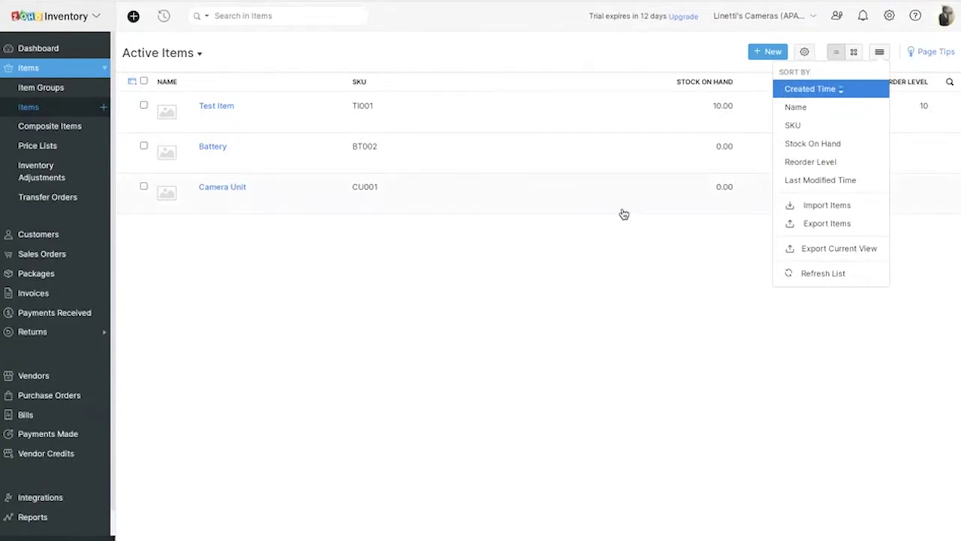
- Start a new composite item named Camera Kit with SKU CK0002 and unit box
click(77, 129)
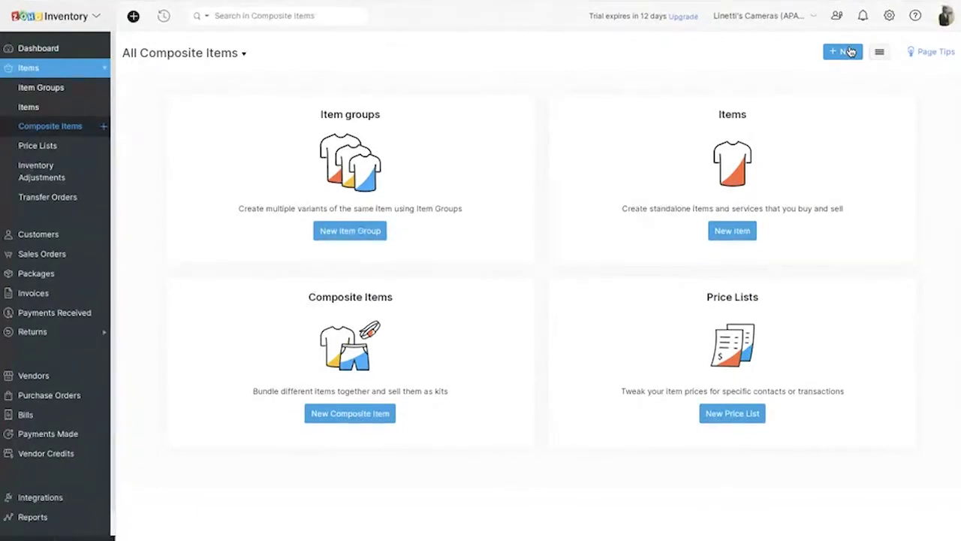
click(844, 51)
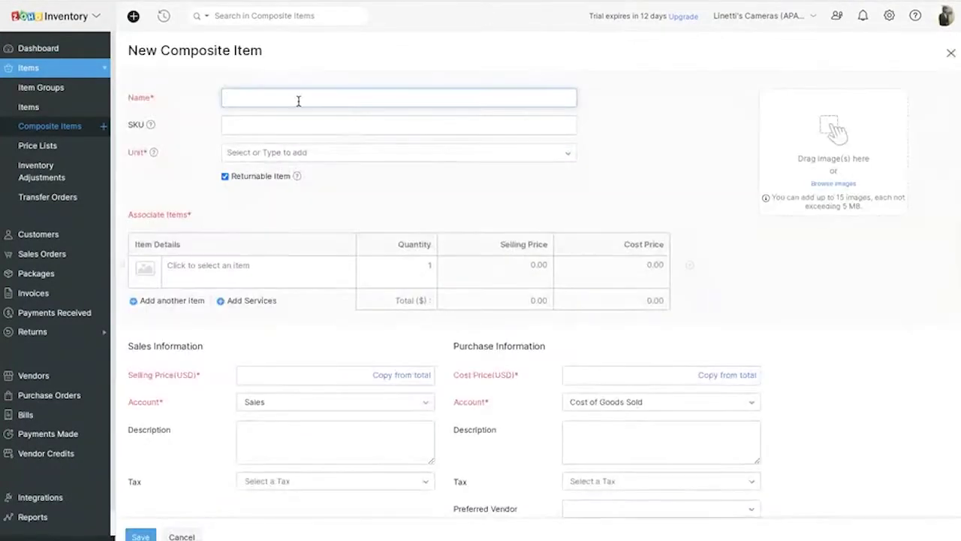
text(Cam)
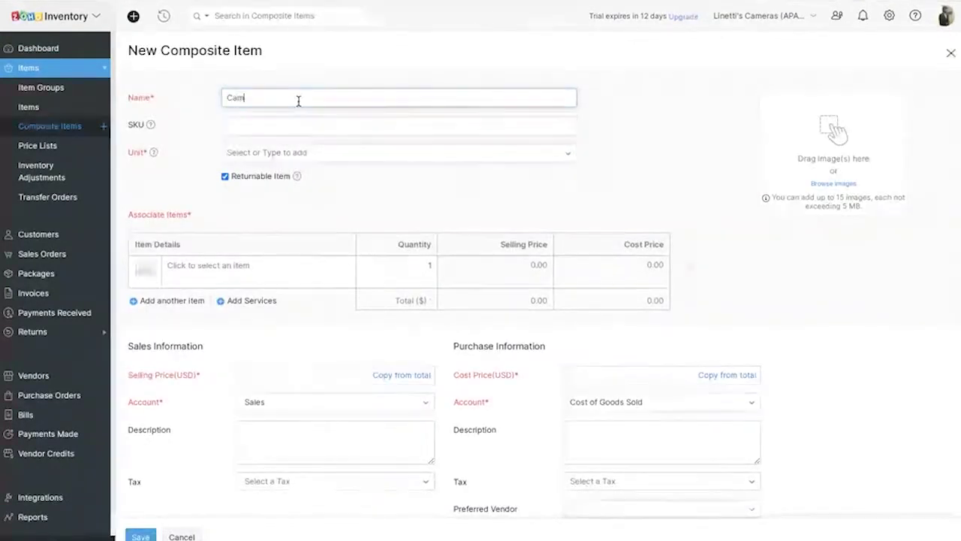
text(ura )
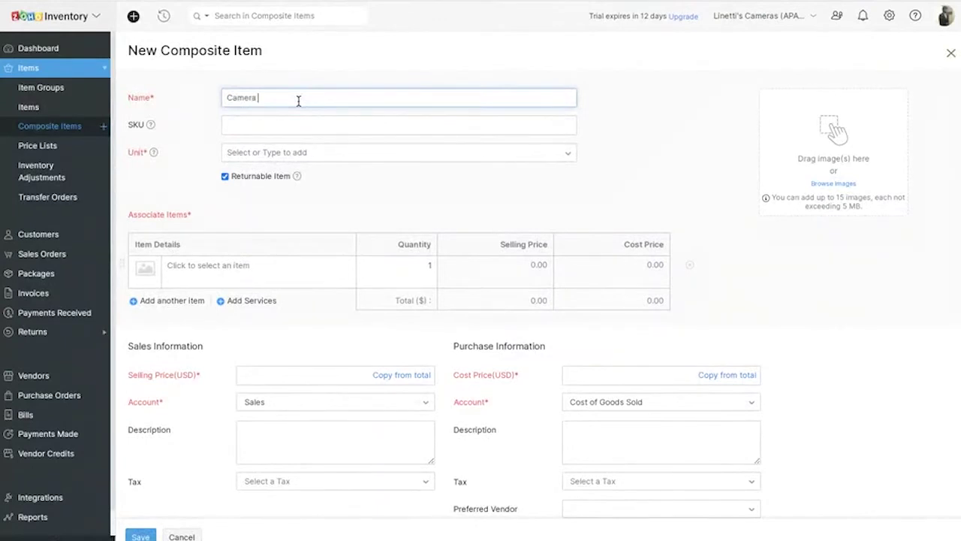
text(Kit)
click(269, 117)
text(CK0002)
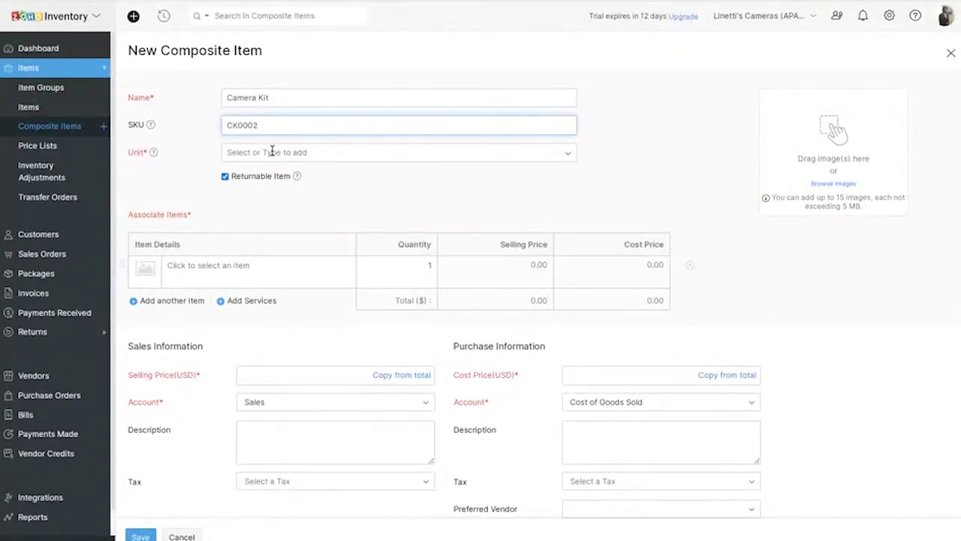
click(272, 152)
click(273, 177)
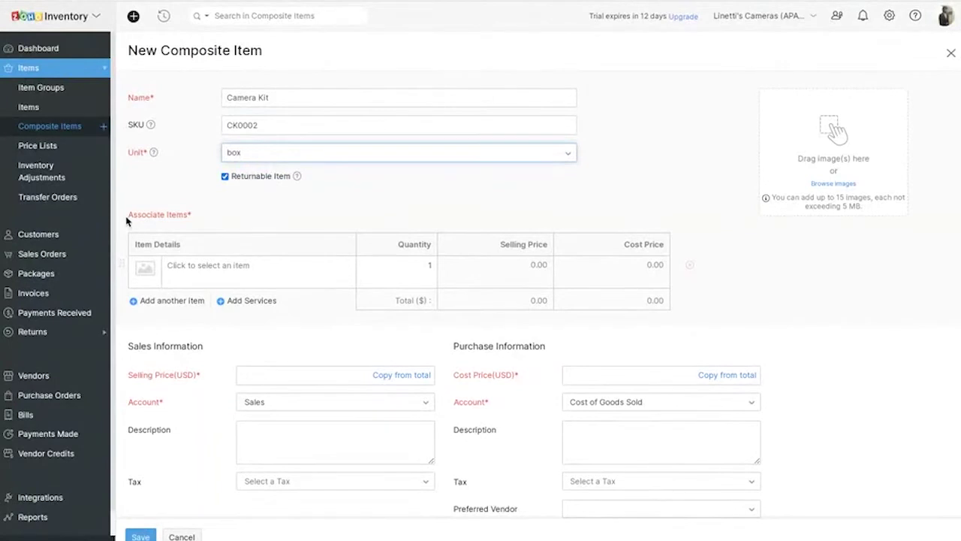
- Associate the Battery and Camera Unit items with the composite item, keeping a quantity of 1 each
drag(127, 215, 186, 222)
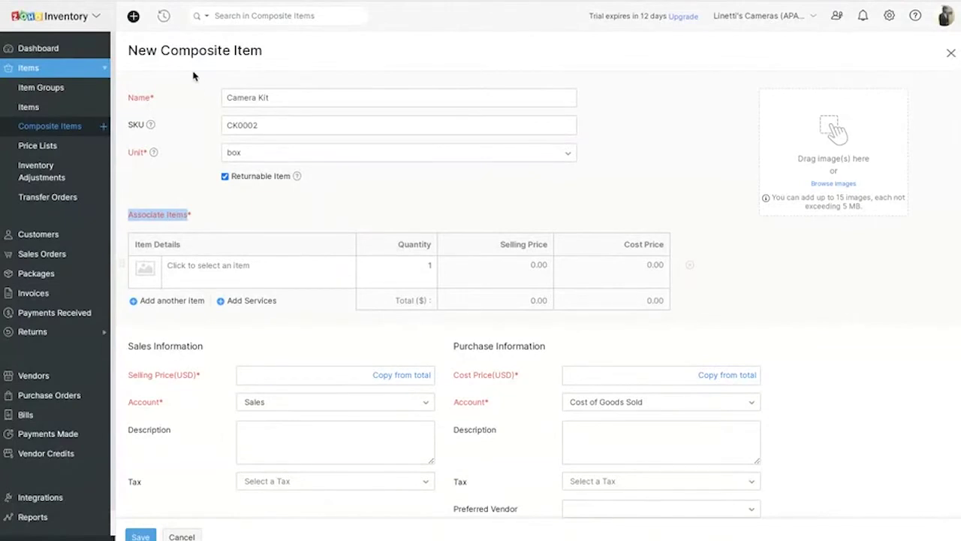
scroll(215, 166, down, 2)
click(216, 166)
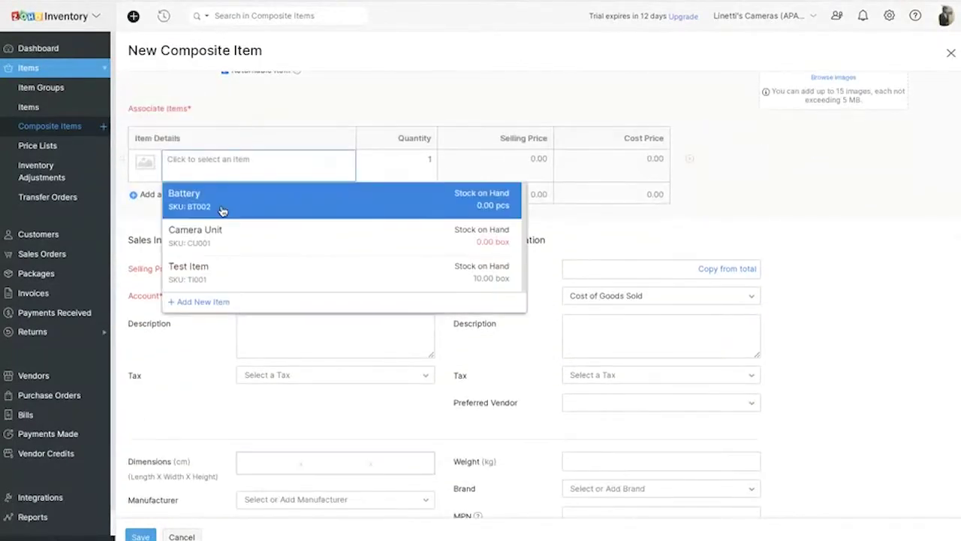
click(221, 202)
click(219, 214)
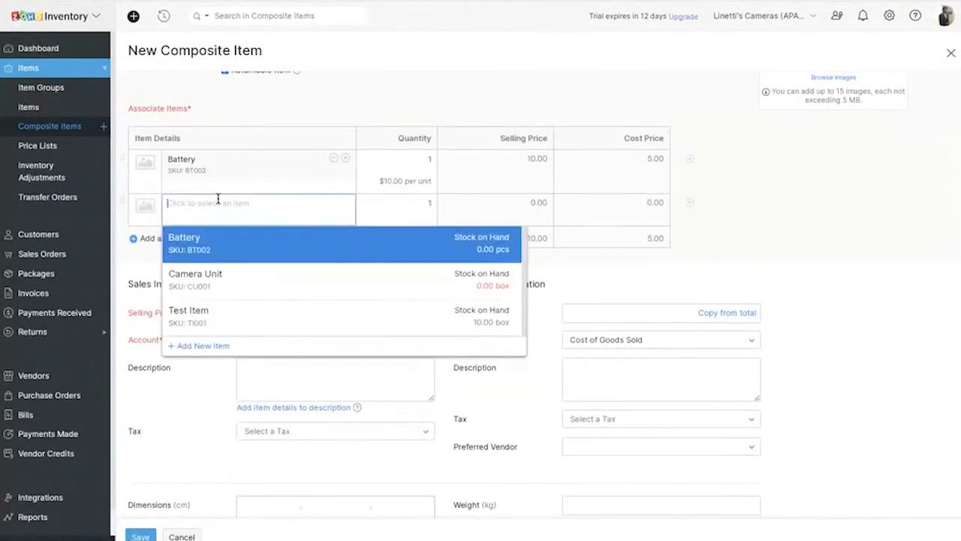
click(221, 276)
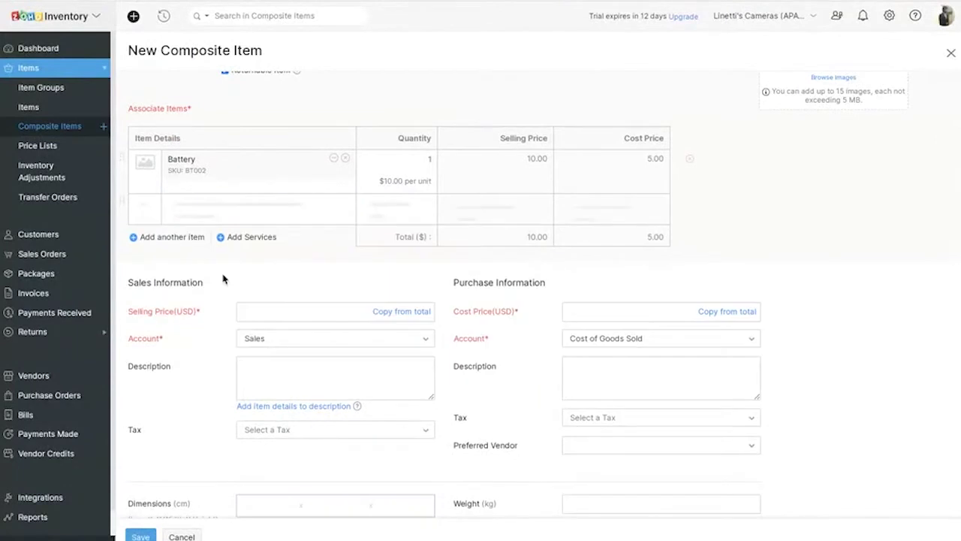
click(418, 155)
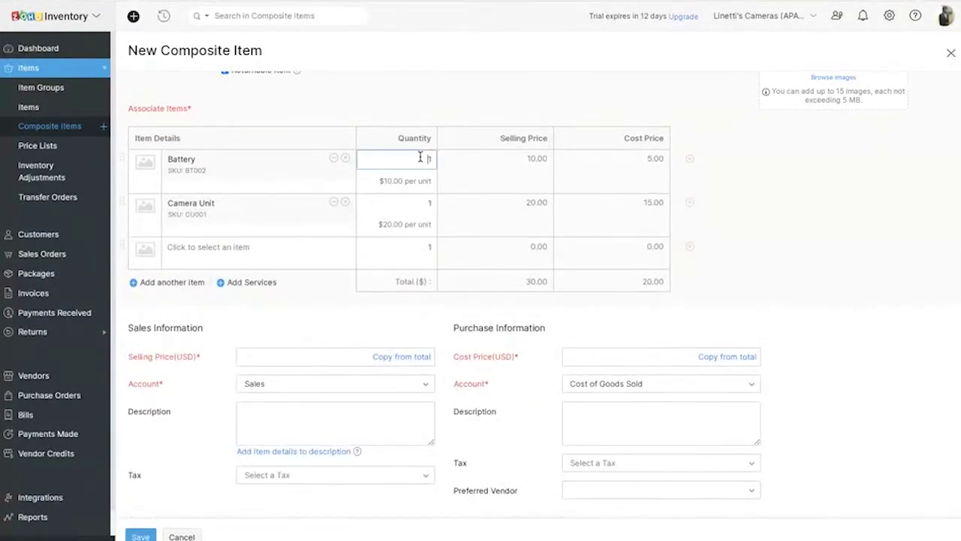
click(433, 209)
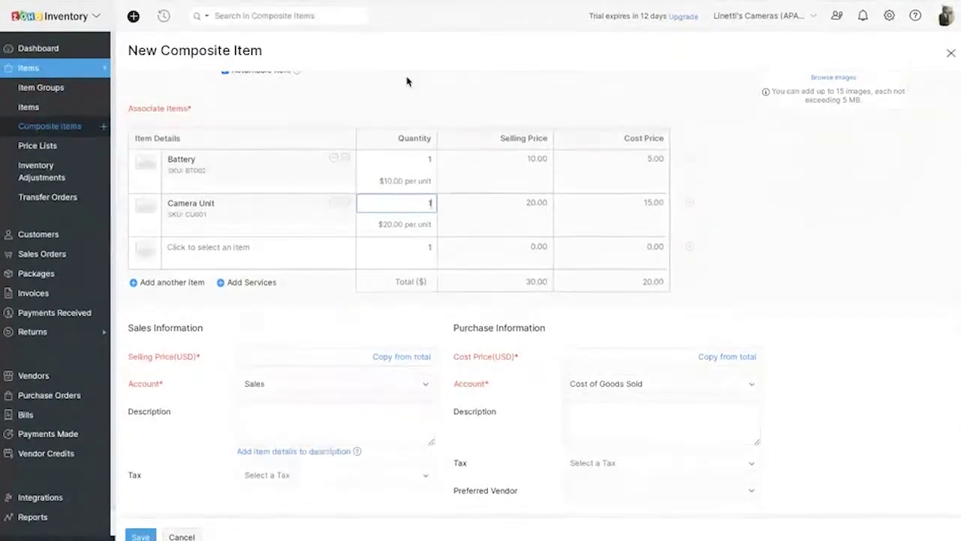
scroll(408, 82, up, 3)
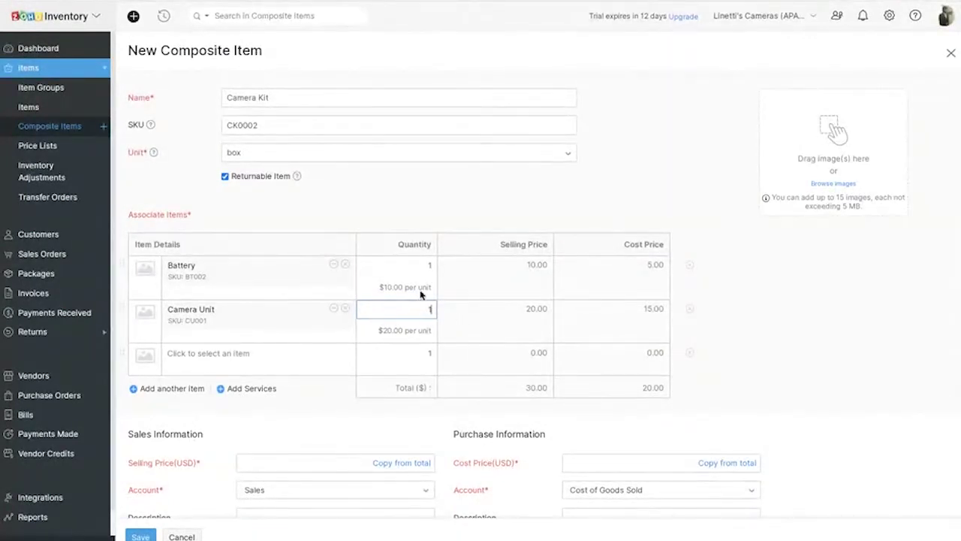
- Copy the associated items' totals into the composite item's selling price of 30 and cost price of 20
scroll(432, 245, down, 1)
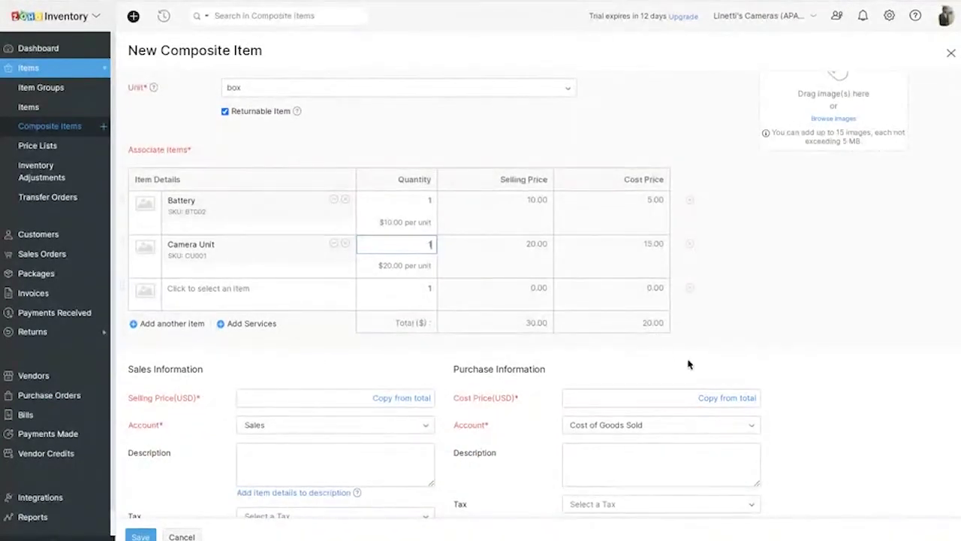
click(402, 398)
click(741, 405)
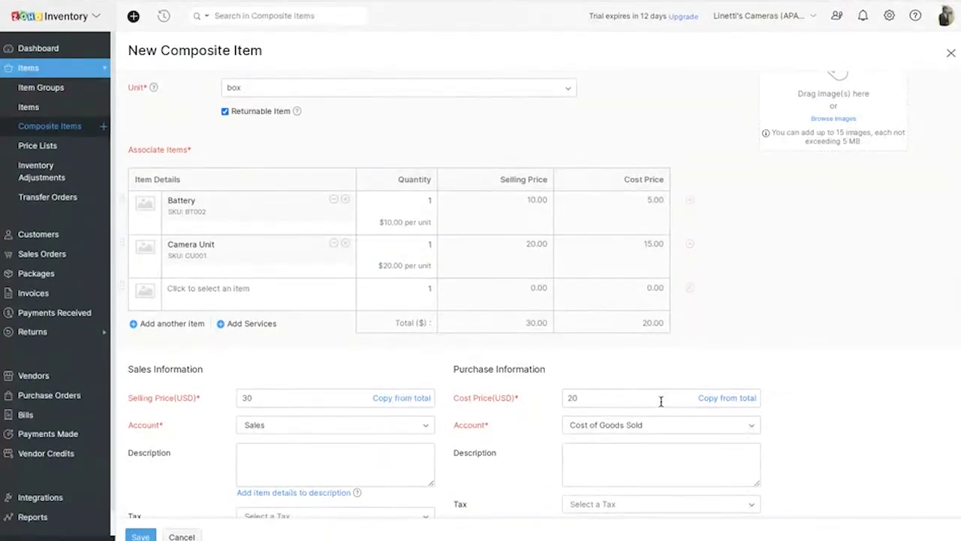
drag(525, 324, 550, 328)
drag(636, 330, 668, 328)
scroll(639, 402, down, 2)
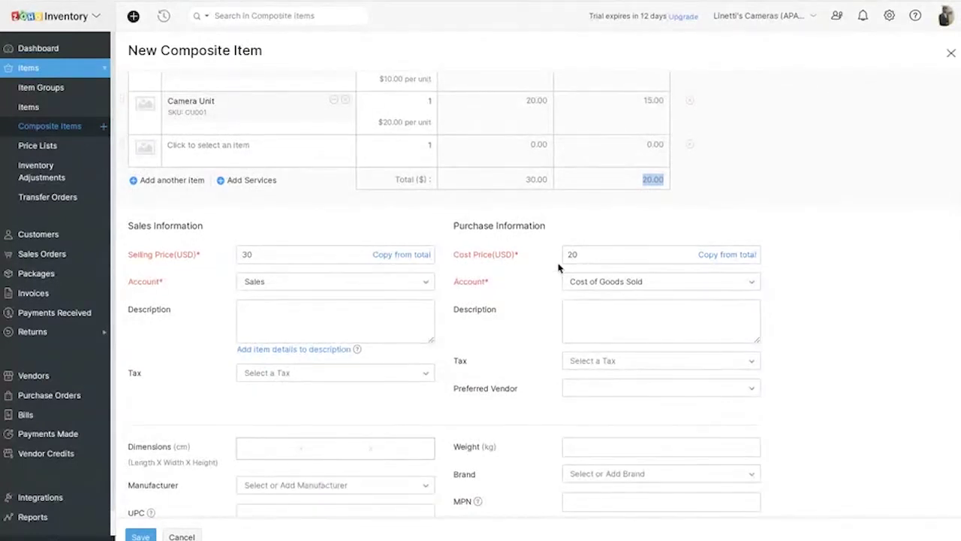
- Set the inventory account to Finished Goods, leave advanced inventory tracking at None, and save the composite item
scroll(315, 325, down, 3)
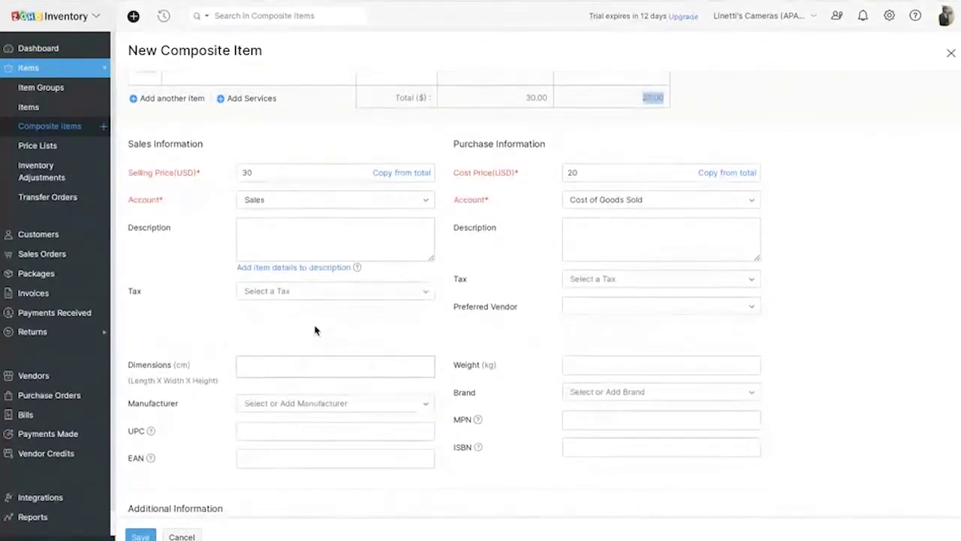
drag(128, 205, 602, 463)
scroll(602, 463, down, 2)
click(607, 317)
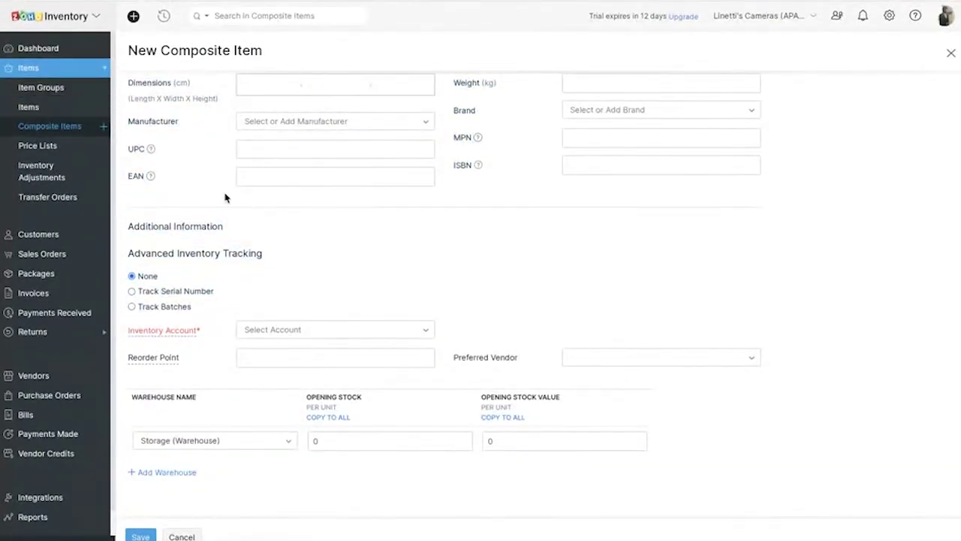
click(342, 337)
click(319, 393)
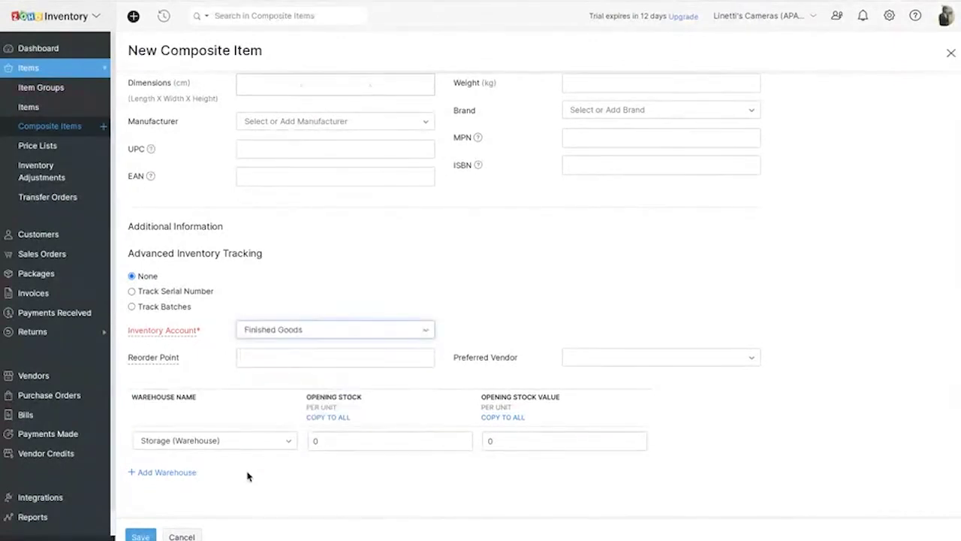
scroll(247, 475, down, 1)
click(141, 536)
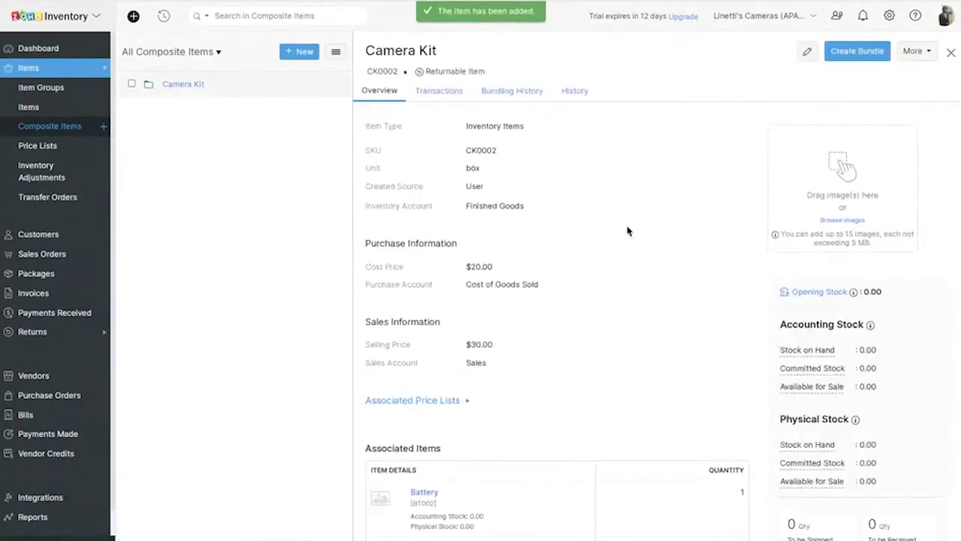
- Examine Camera Kit's overview, including its prices, stock figures and associated items
scroll(627, 230, down, 2)
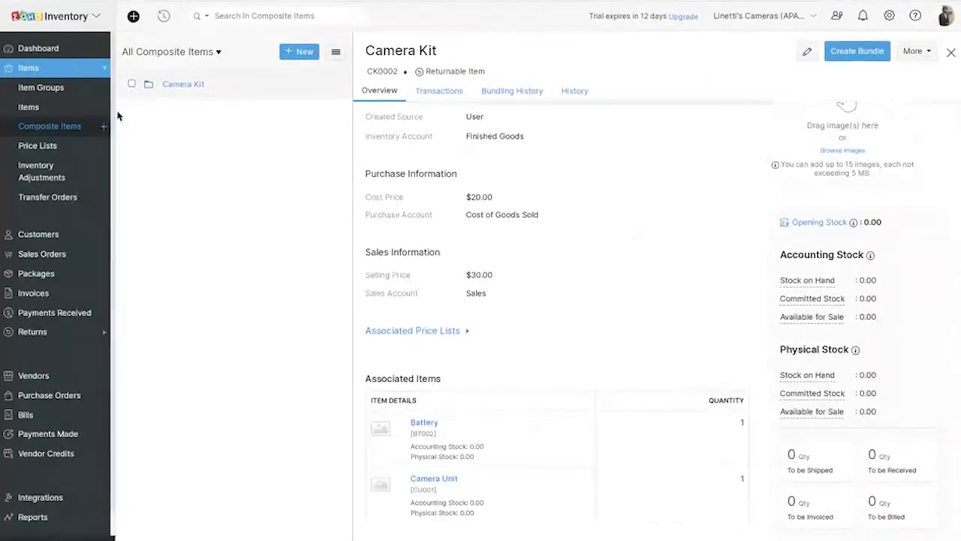
scroll(503, 235, down, 1)
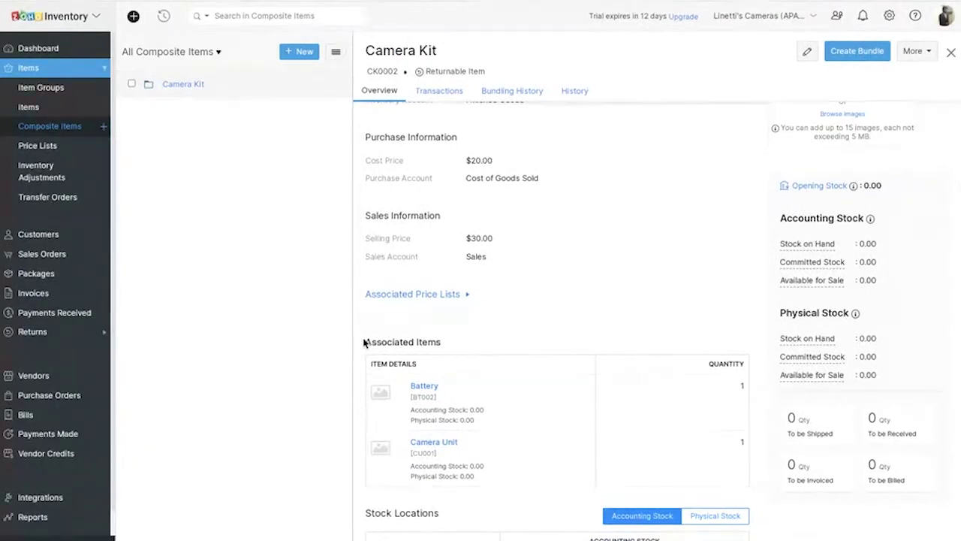
drag(364, 341, 442, 341)
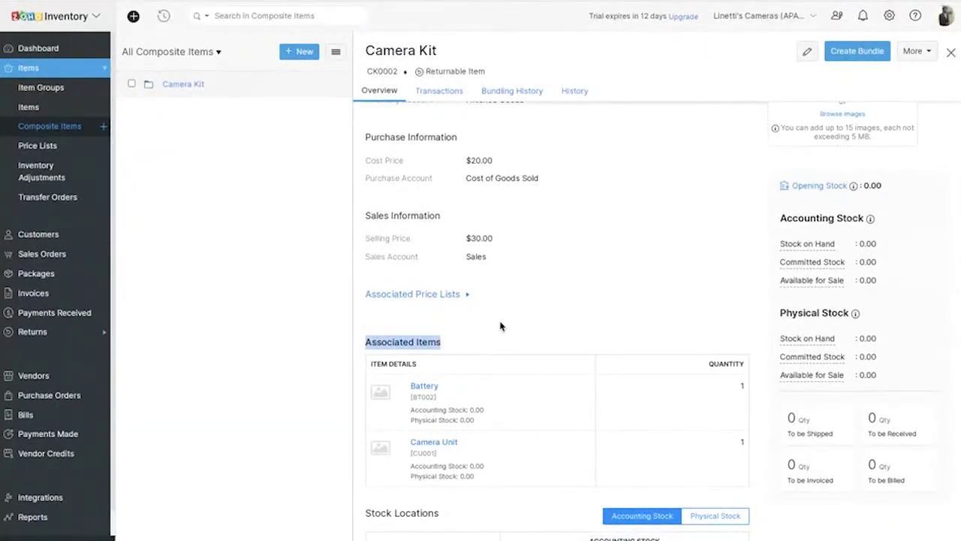
scroll(501, 326, down, 1)
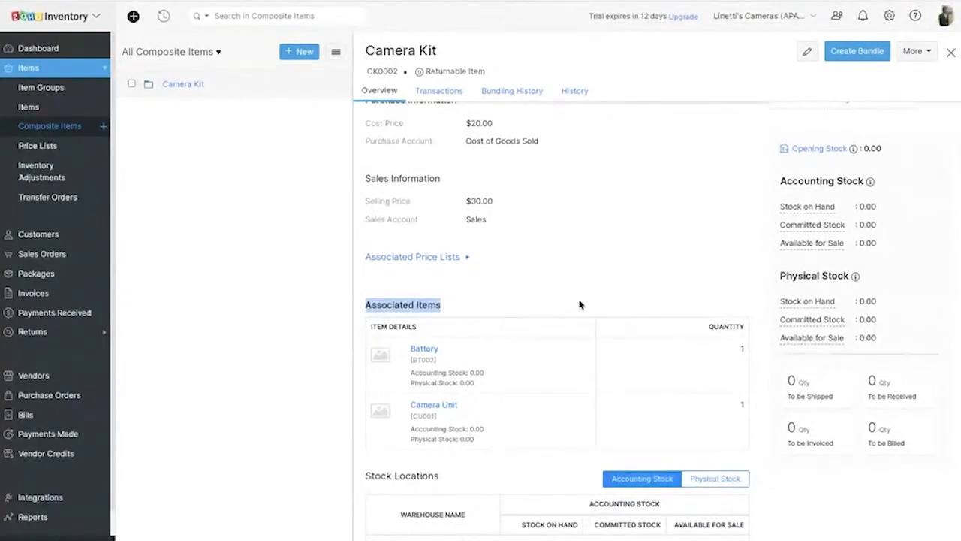
scroll(529, 222, up, 2)
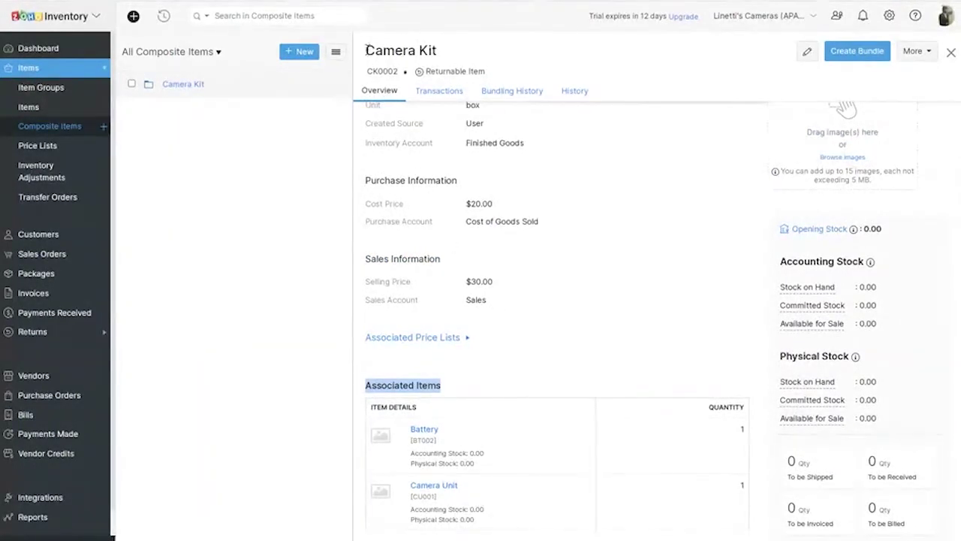
drag(365, 50, 440, 55)
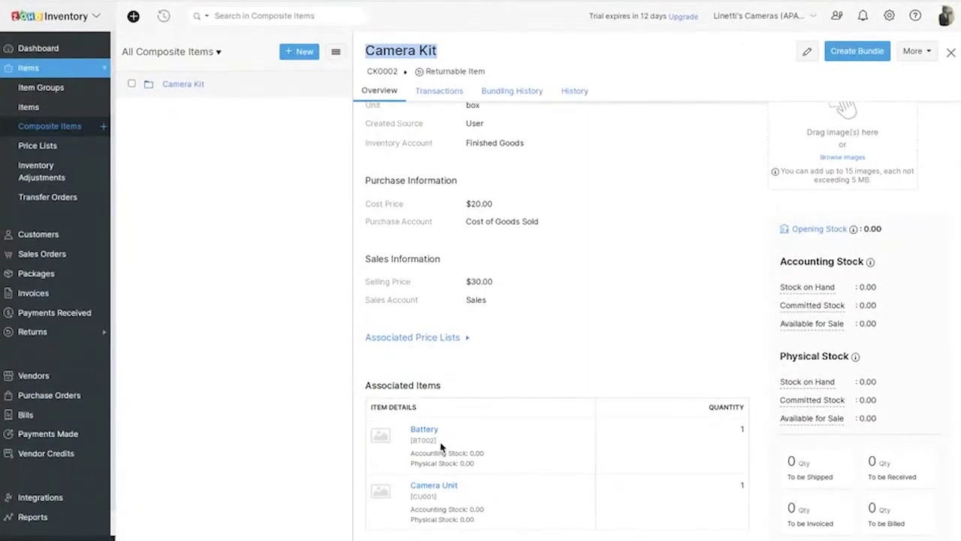
- Try a new Camera Kit bundle with a quantity of 10, check the required component quantities, and discard the bundle
click(868, 58)
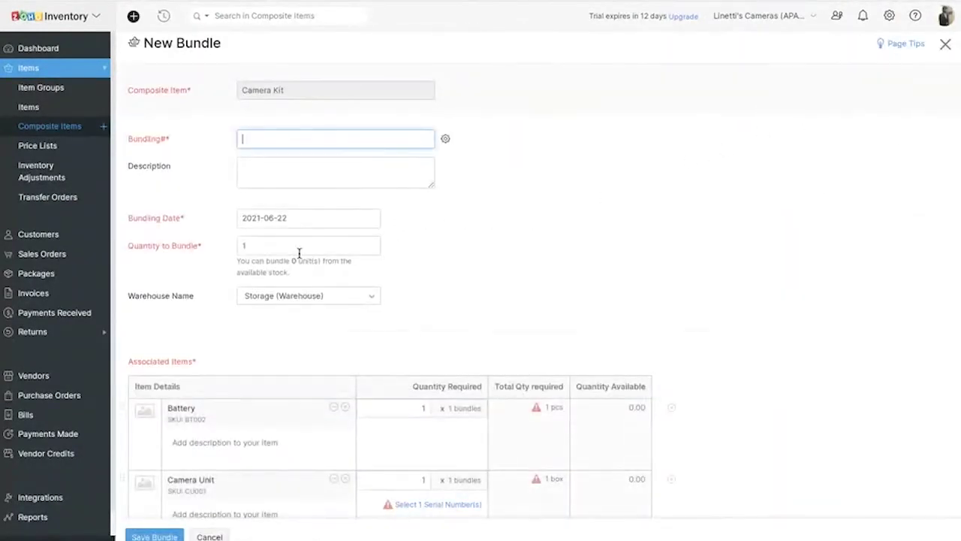
click(286, 245)
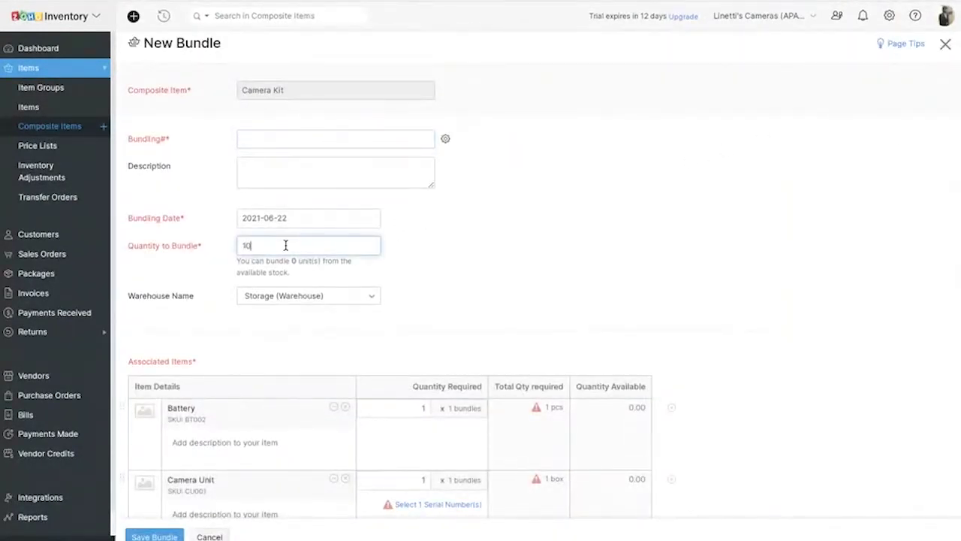
text(0)
click(476, 271)
scroll(476, 270, down, 3)
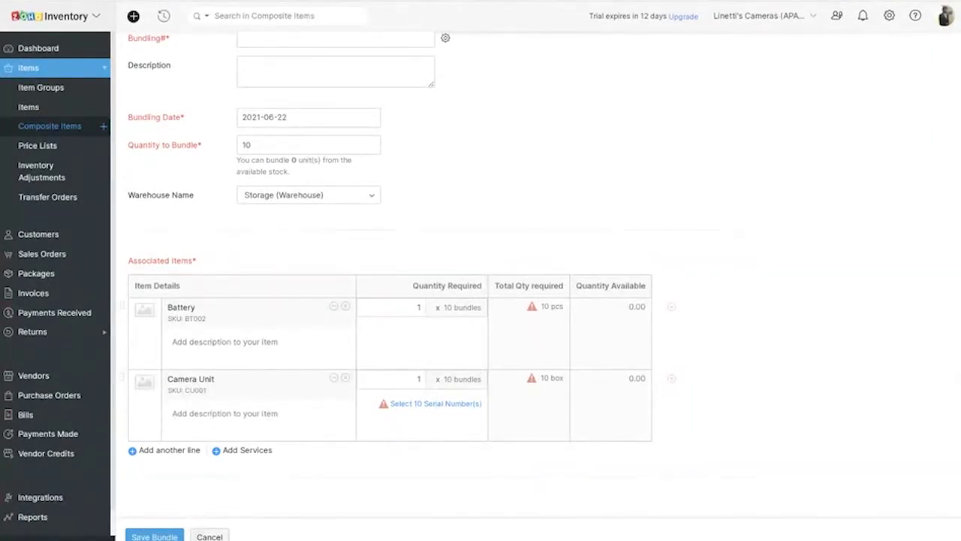
click(210, 536)
click(518, 43)
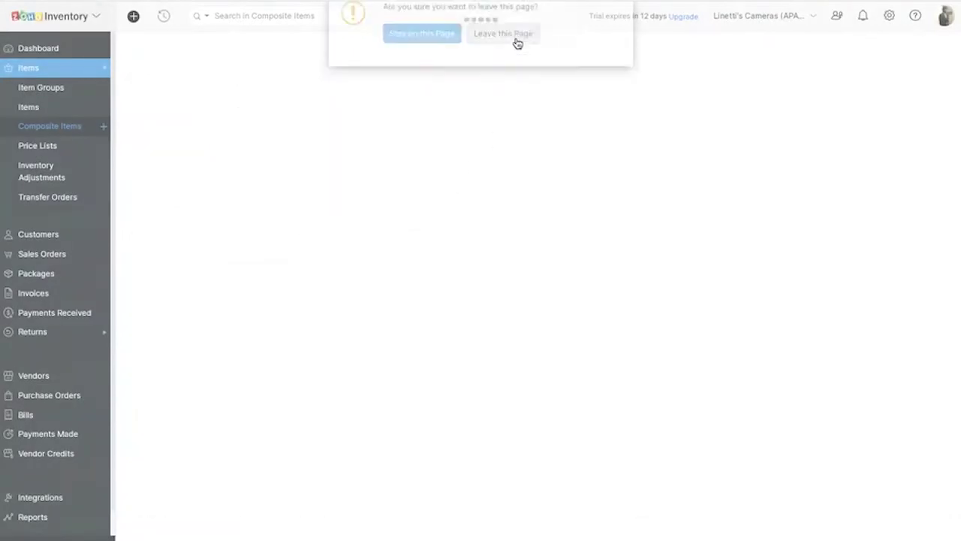
- Close Camera Kit's details and open the overview of price lists
scroll(567, 330, down, 3)
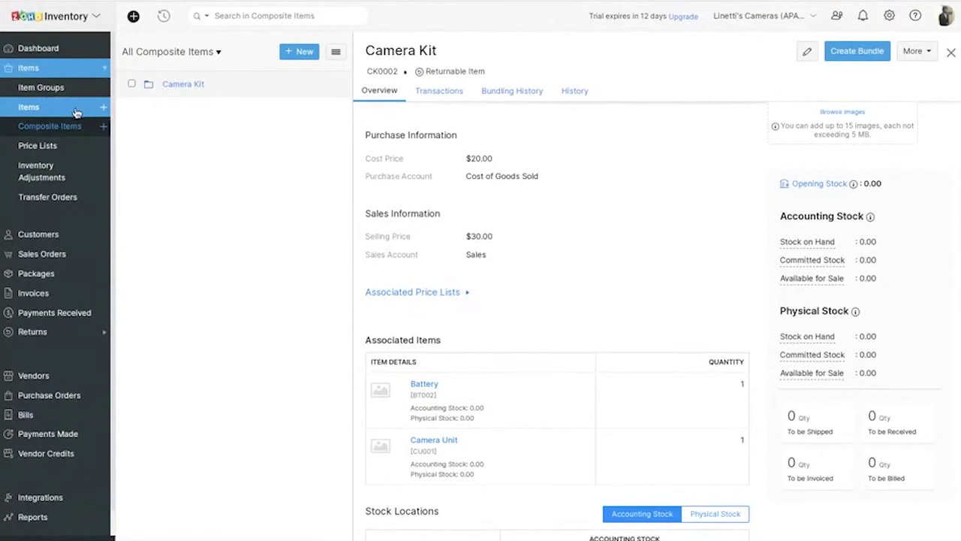
click(952, 51)
click(43, 144)
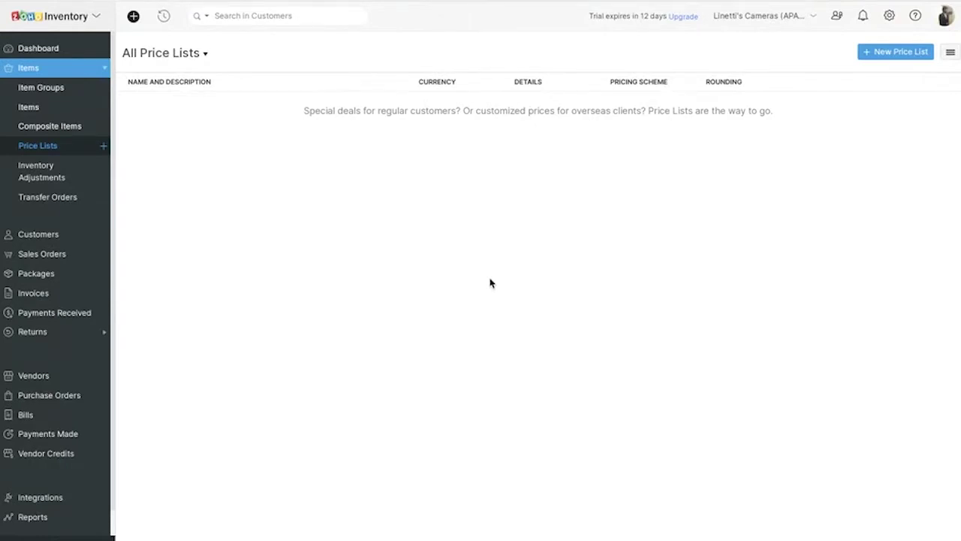
- Start a new sales price list named Test and review its two item rate options
click(891, 57)
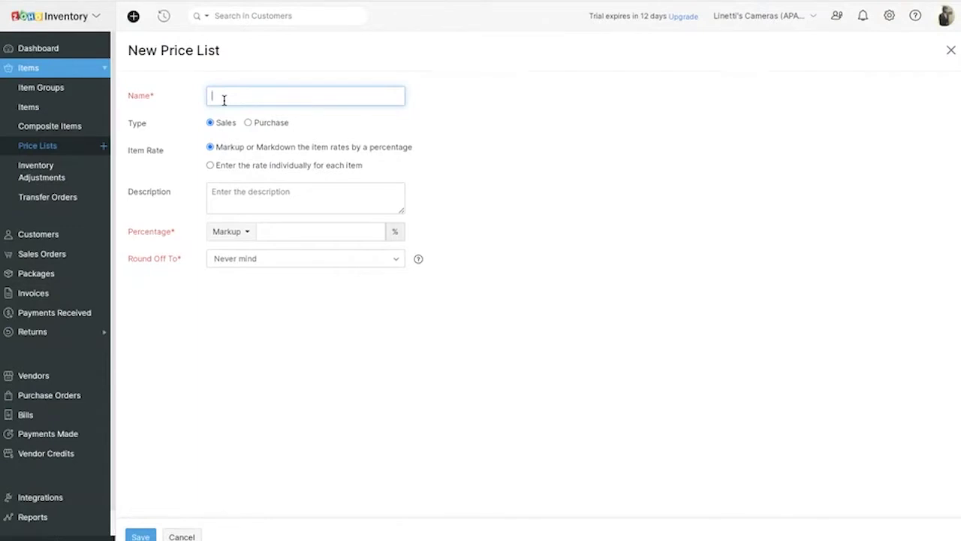
text(st)
double_click(223, 124)
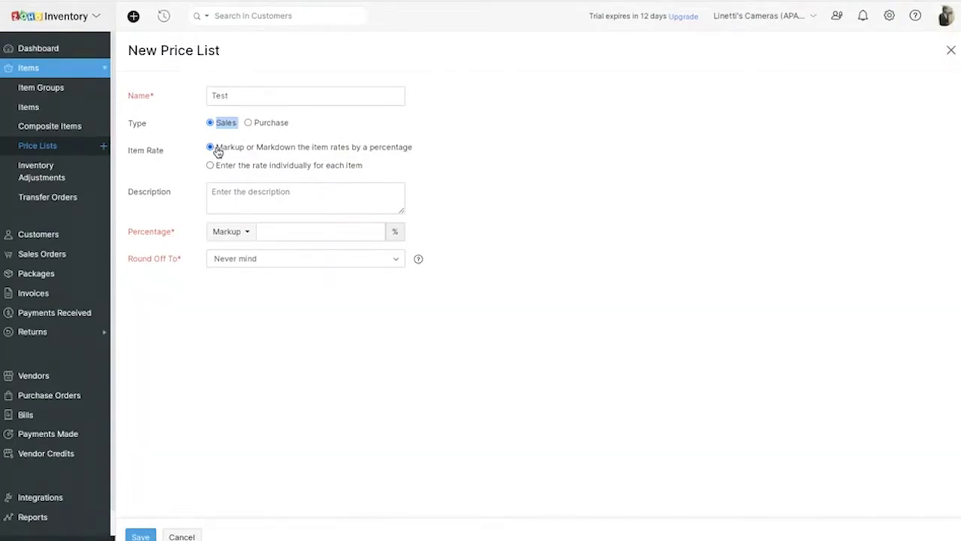
drag(216, 150, 412, 154)
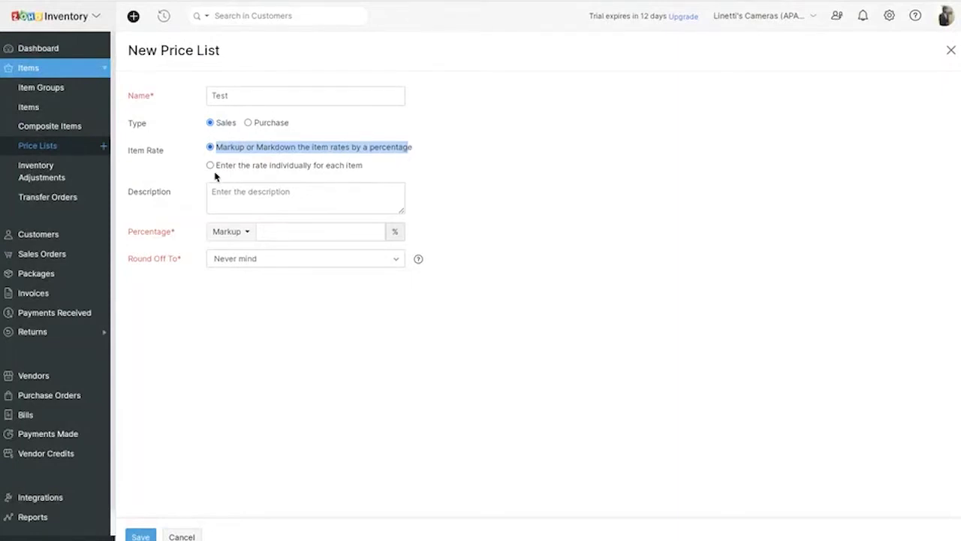
drag(216, 169, 377, 176)
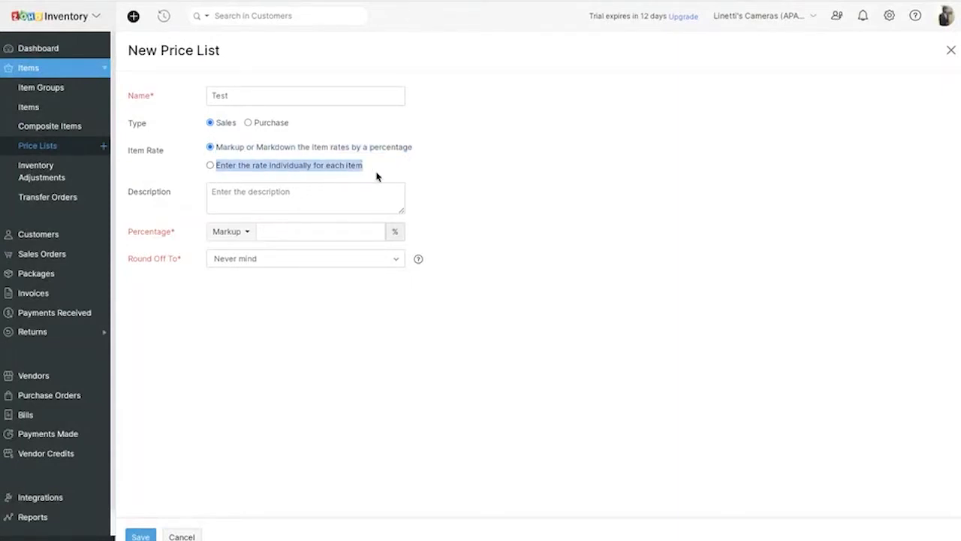
drag(212, 150, 449, 152)
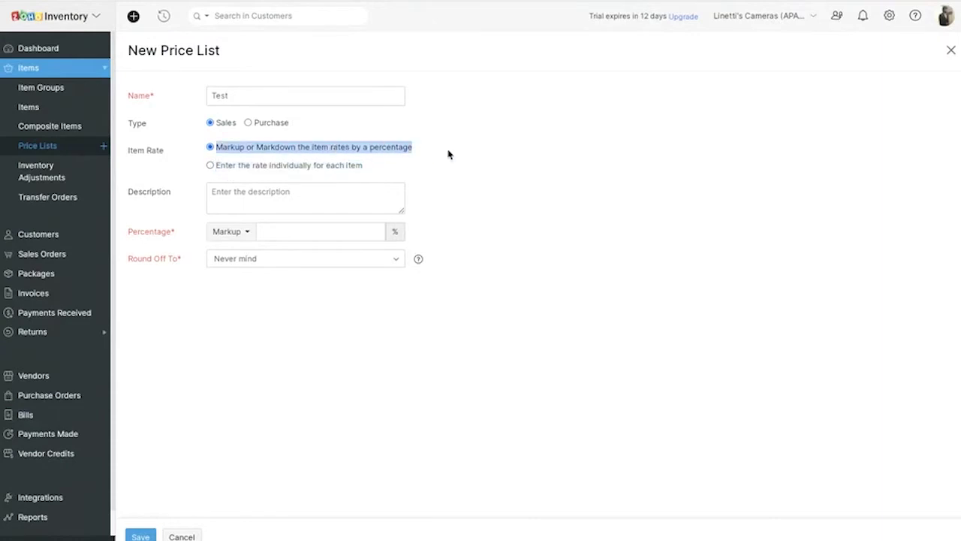
- Set the Test price list's percentage to a 10% markdown
click(231, 232)
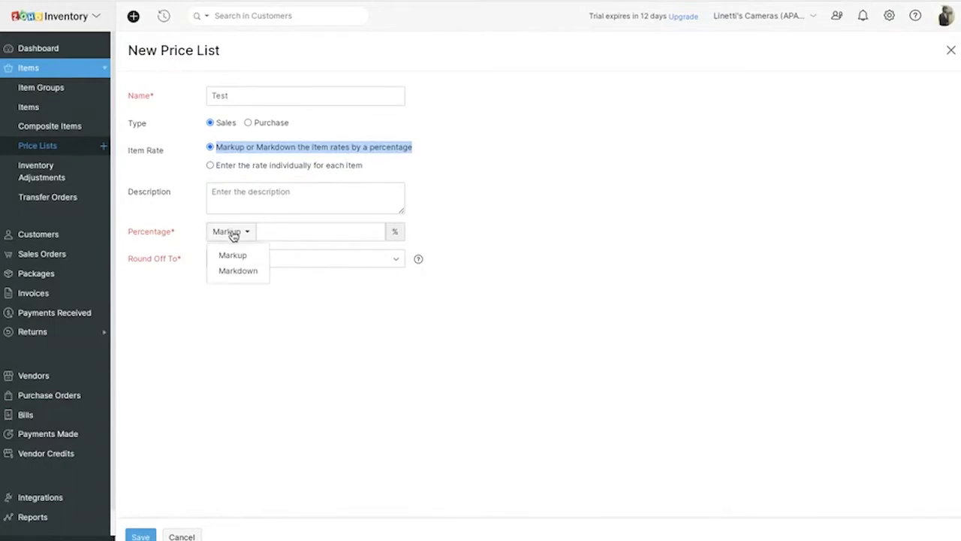
click(239, 272)
click(304, 233)
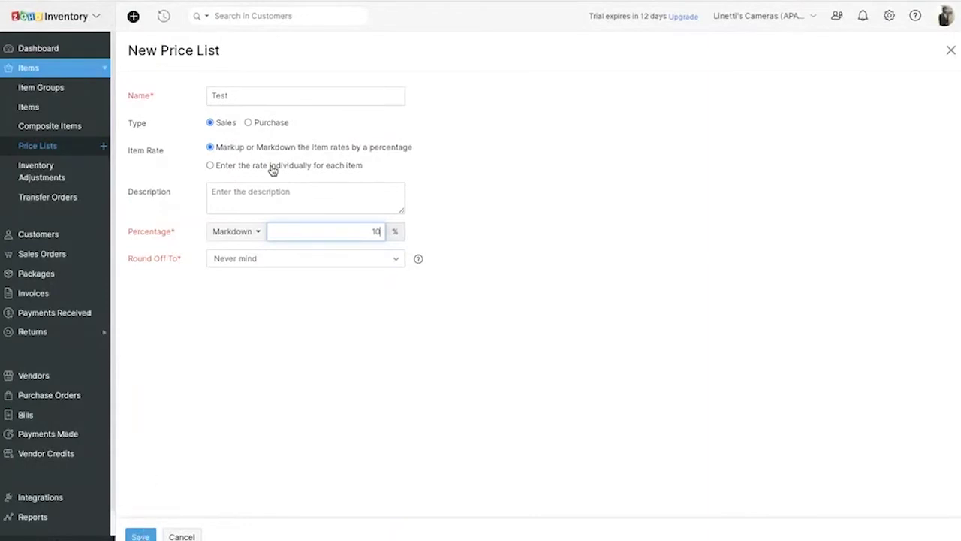
double_click(137, 50)
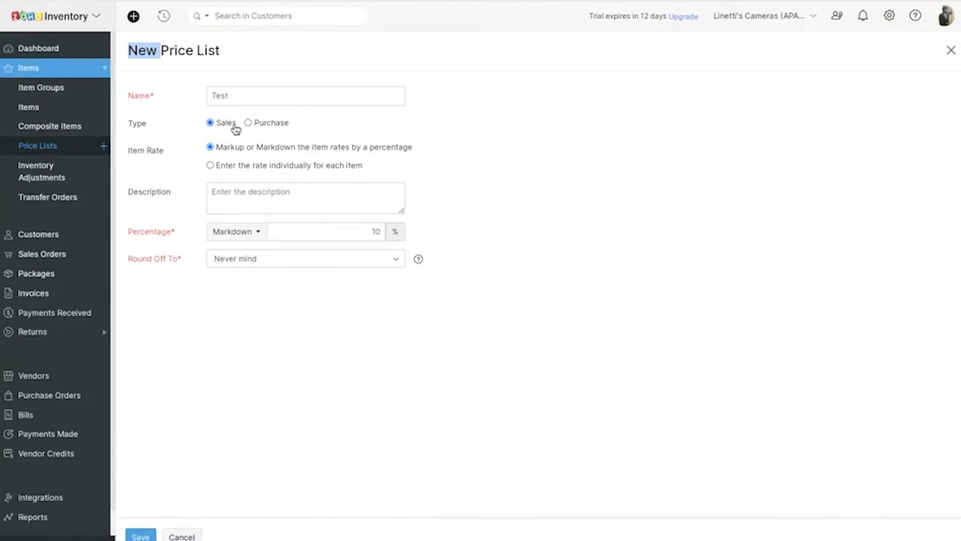
click(357, 231)
drag(357, 231, 383, 232)
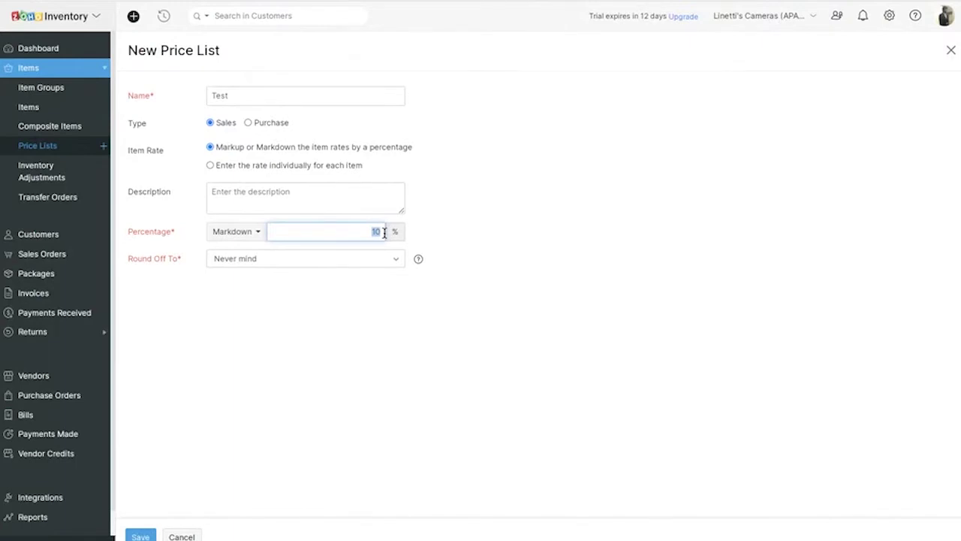
- Try individually entered item rates for the Test price list, check the custom rate table, and discard the list
click(210, 165)
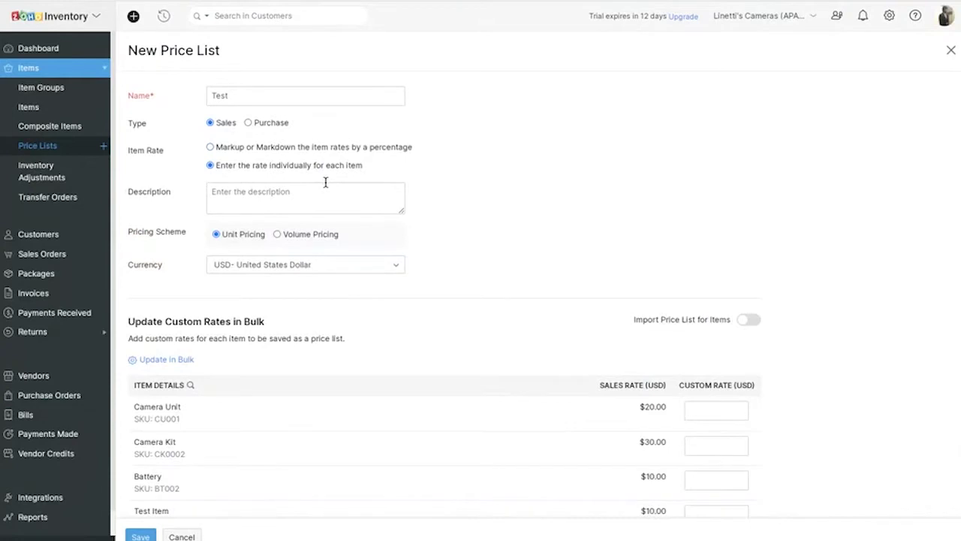
scroll(571, 301, down, 1)
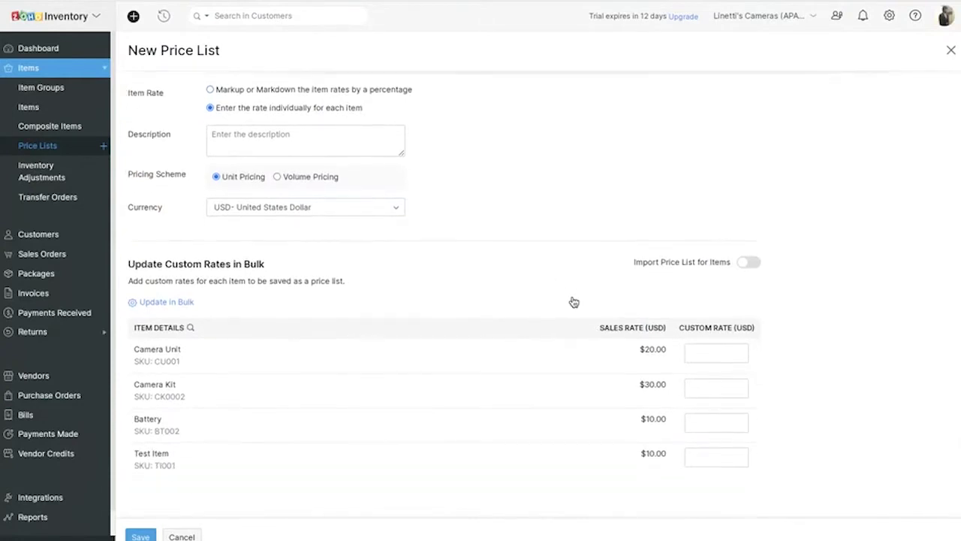
click(705, 350)
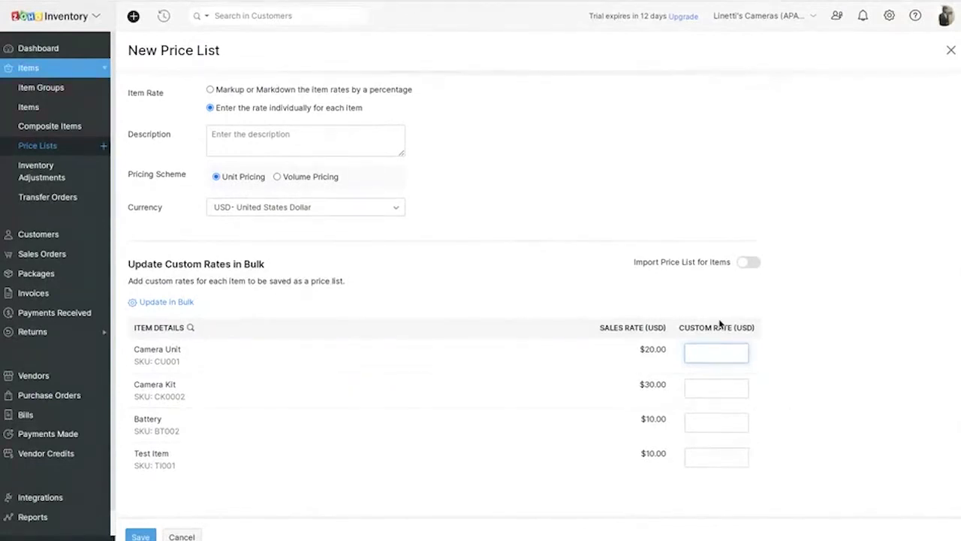
scroll(420, 267, up, 1)
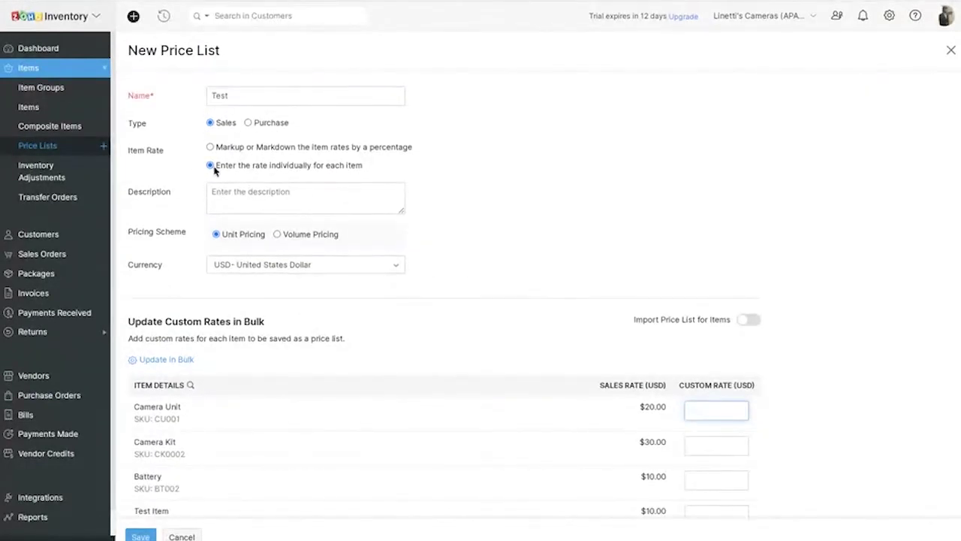
drag(215, 166, 365, 176)
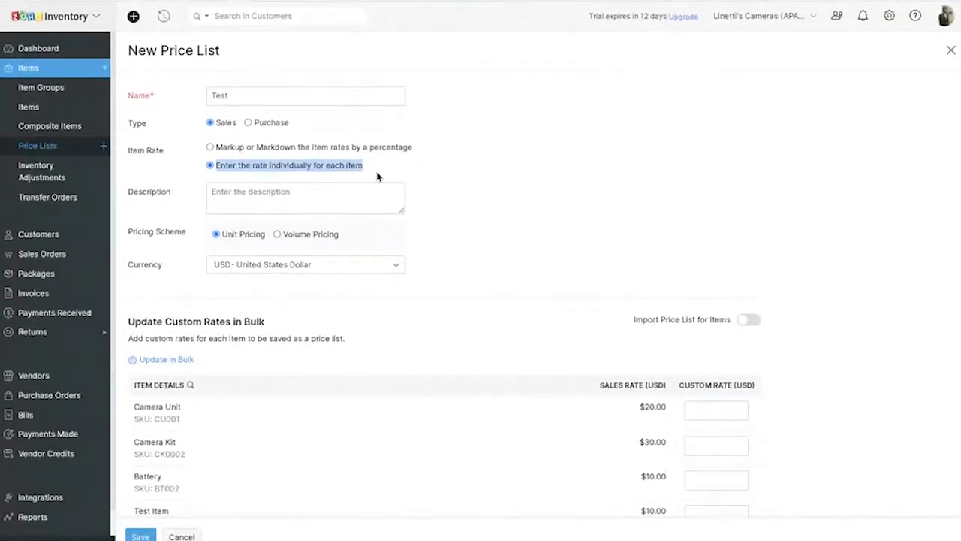
click(182, 535)
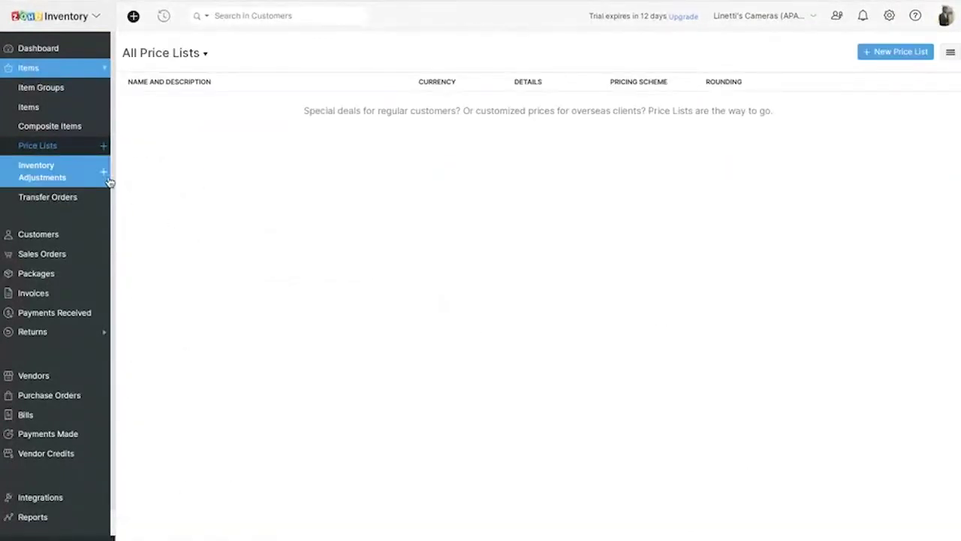
- Start a new inventory quantity adjustment, check the managed reasons, and choose Damaged goods as the reason
click(69, 173)
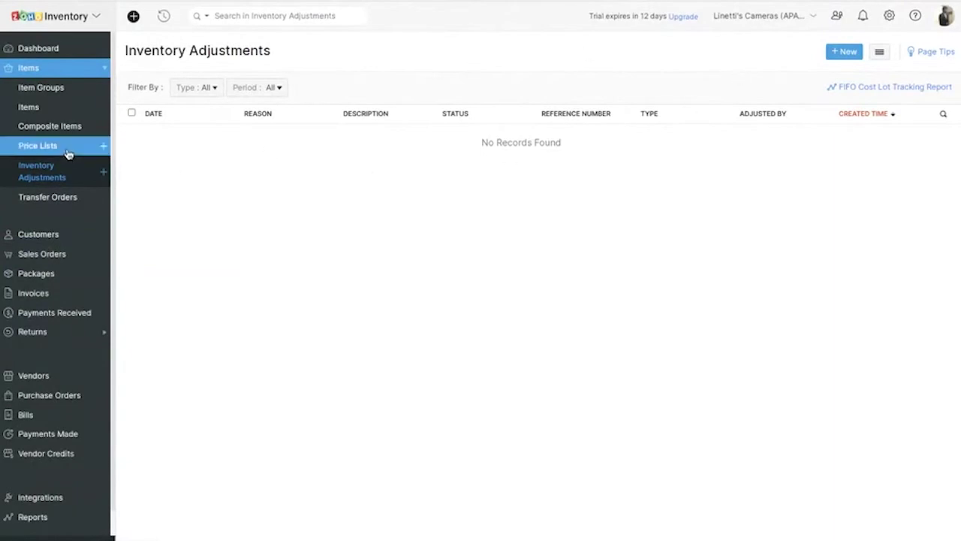
click(834, 57)
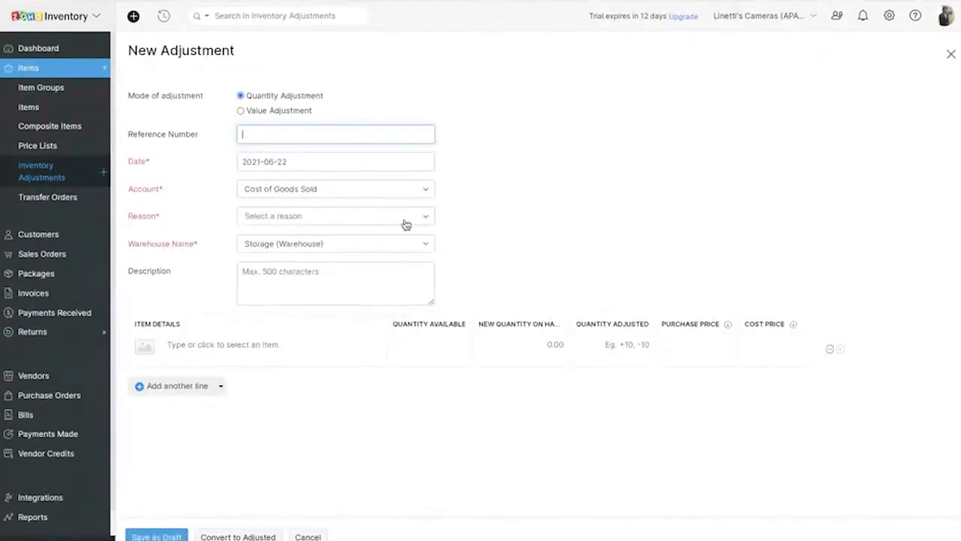
click(356, 223)
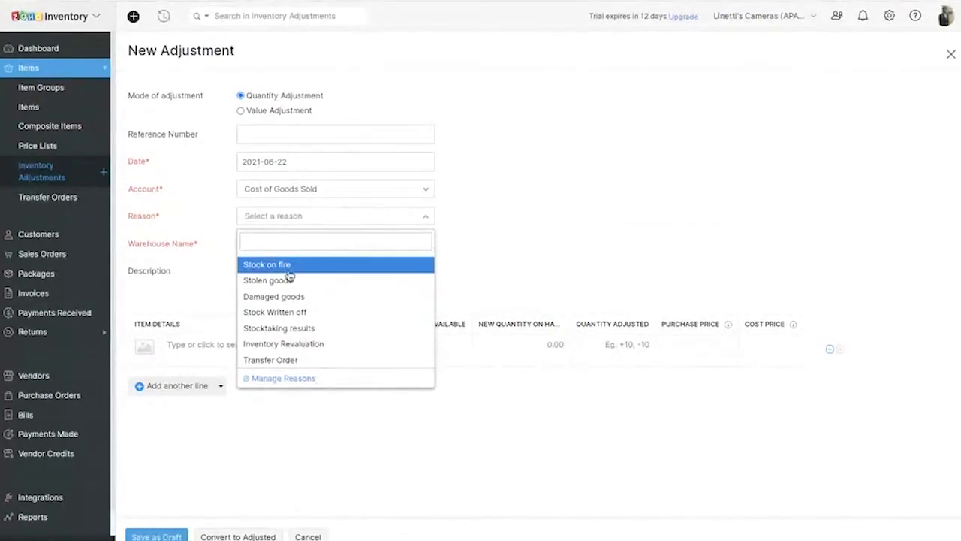
click(281, 381)
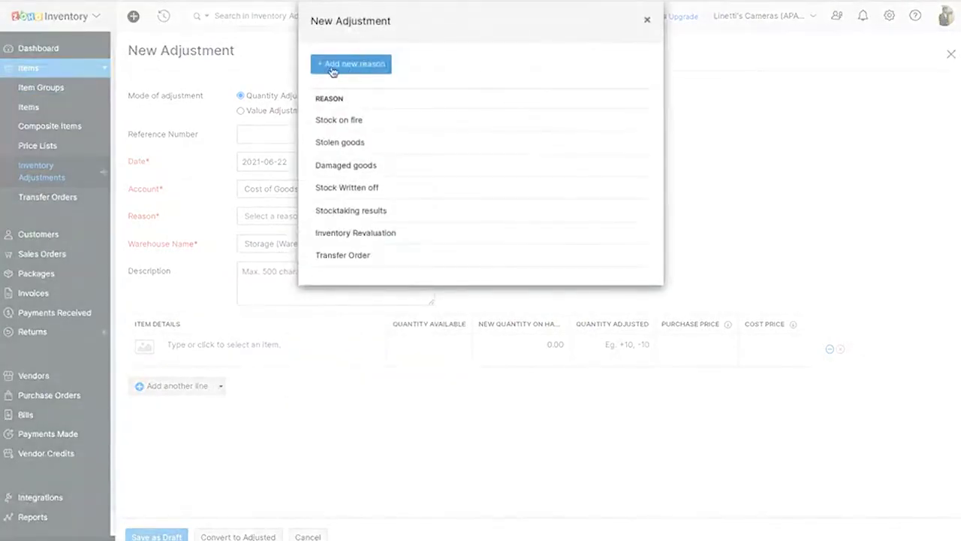
click(647, 19)
click(370, 218)
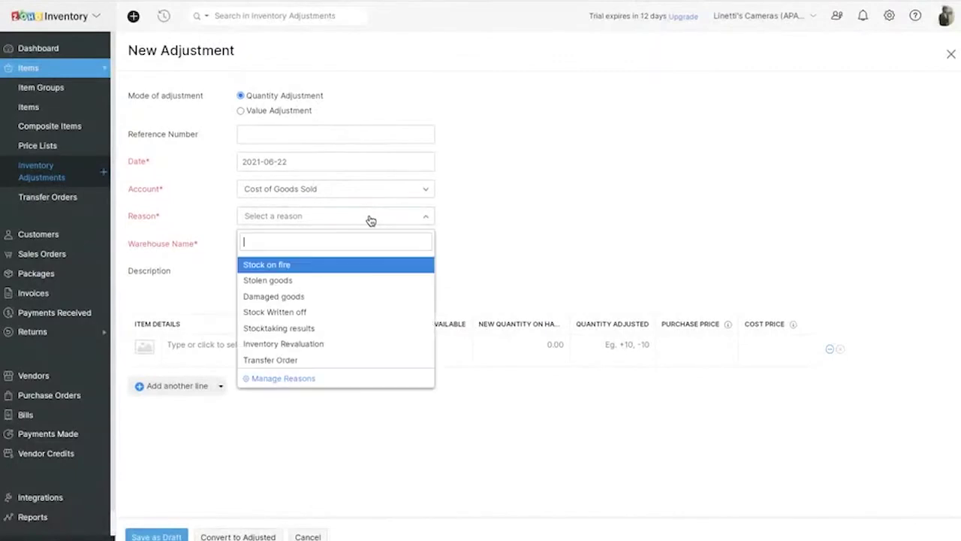
click(327, 296)
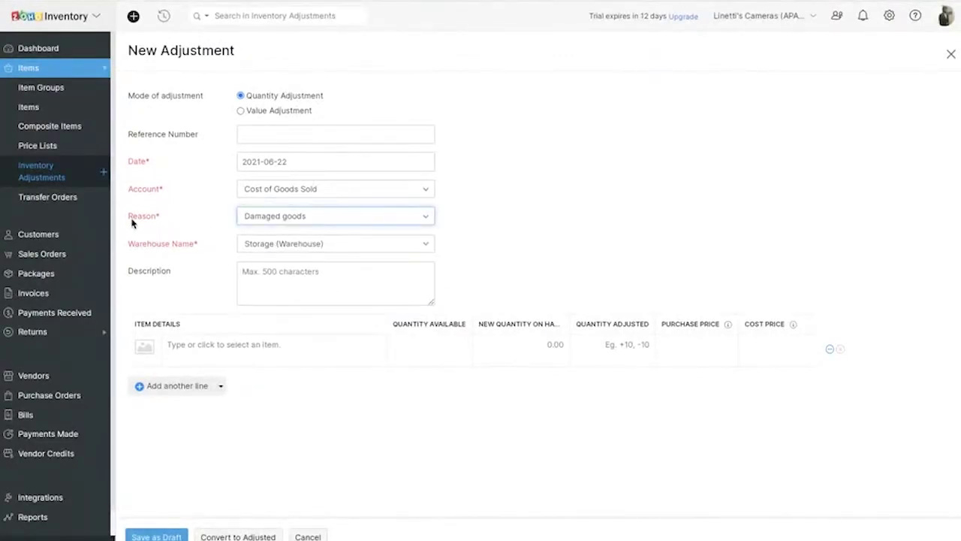
- Add Test Item to the adjustment with a new quantity on hand of 8 and convert it to adjusted
click(257, 347)
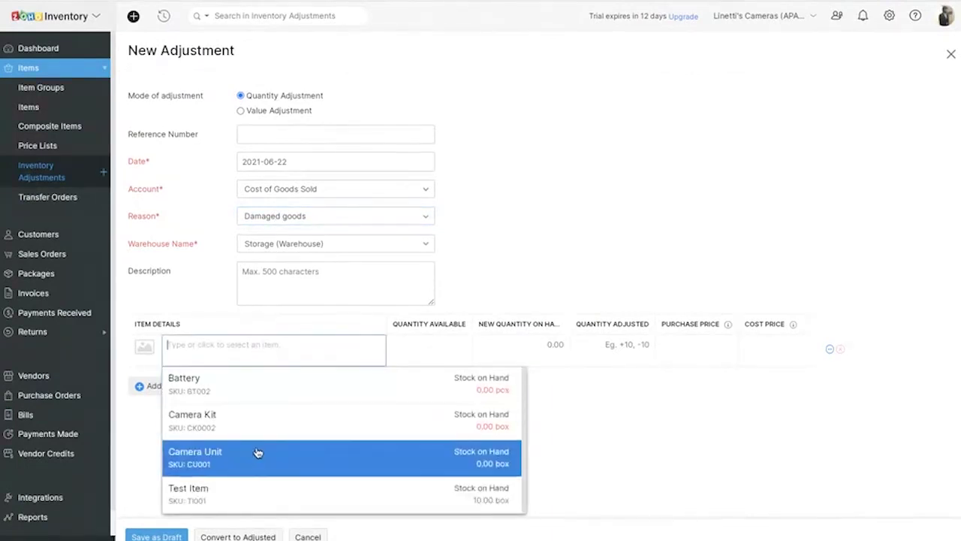
click(264, 488)
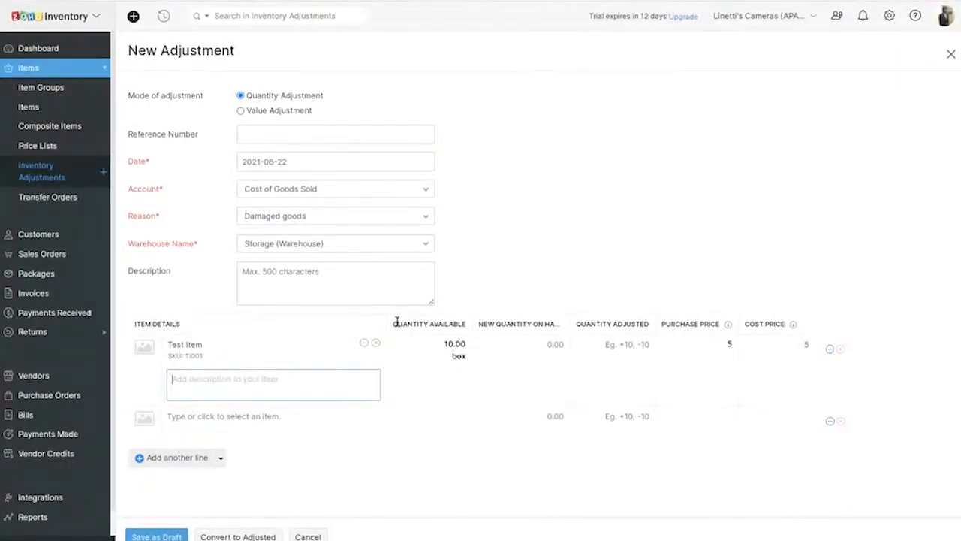
drag(392, 321, 476, 327)
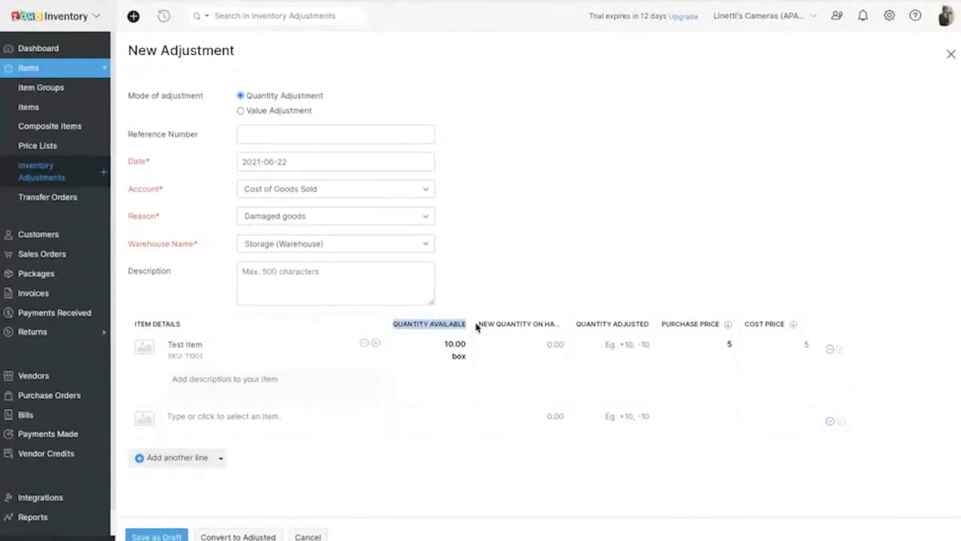
click(541, 344)
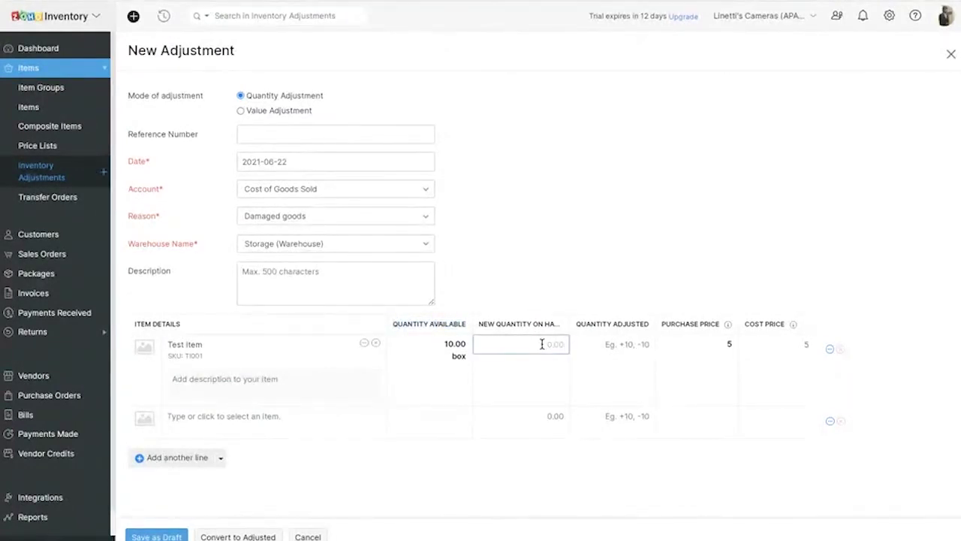
text(8)
click(603, 264)
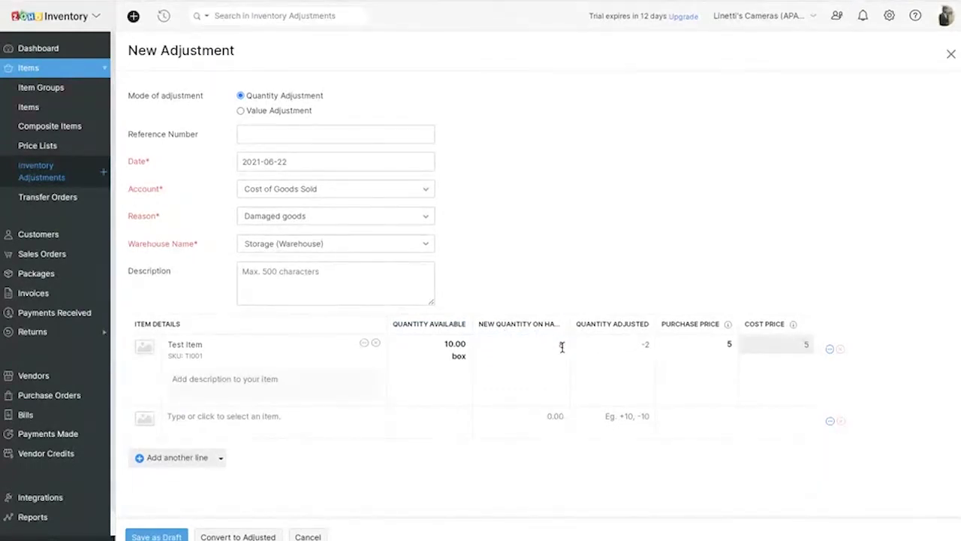
drag(575, 323, 658, 347)
click(643, 345)
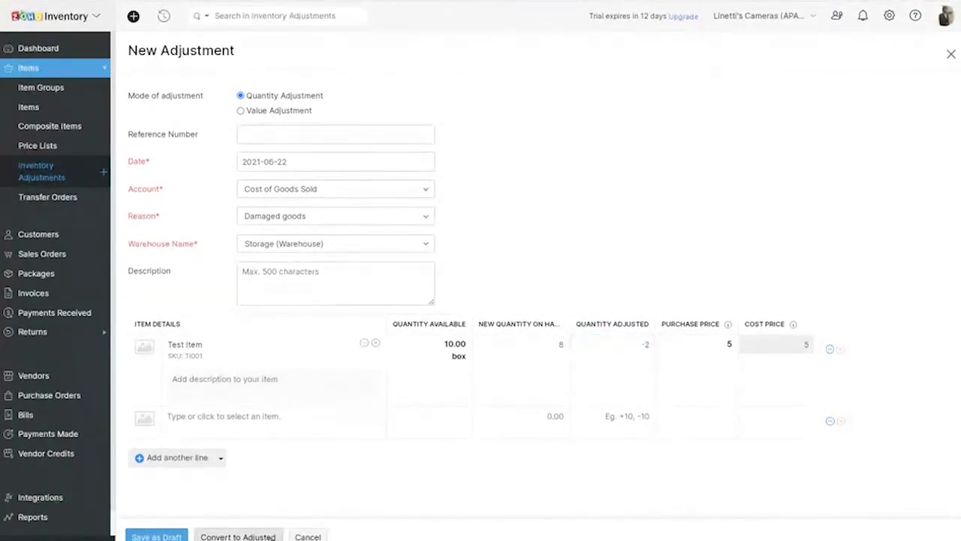
click(247, 536)
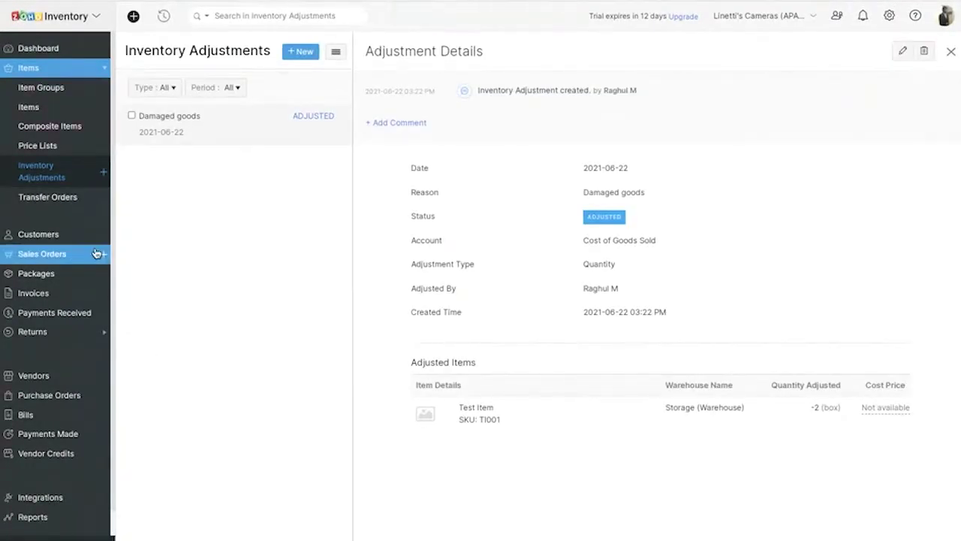
- Start a new transfer order and check its numbering options and the available source warehouses
click(67, 197)
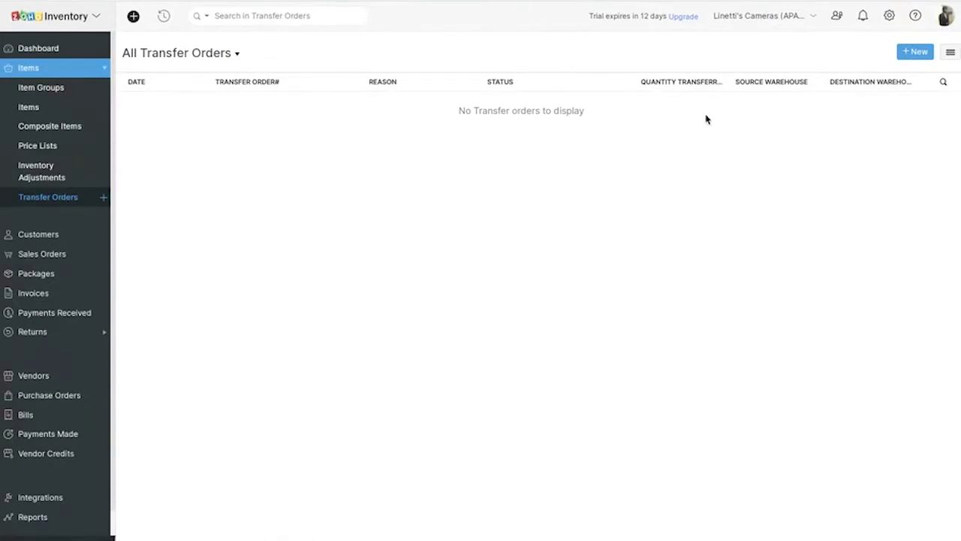
click(915, 54)
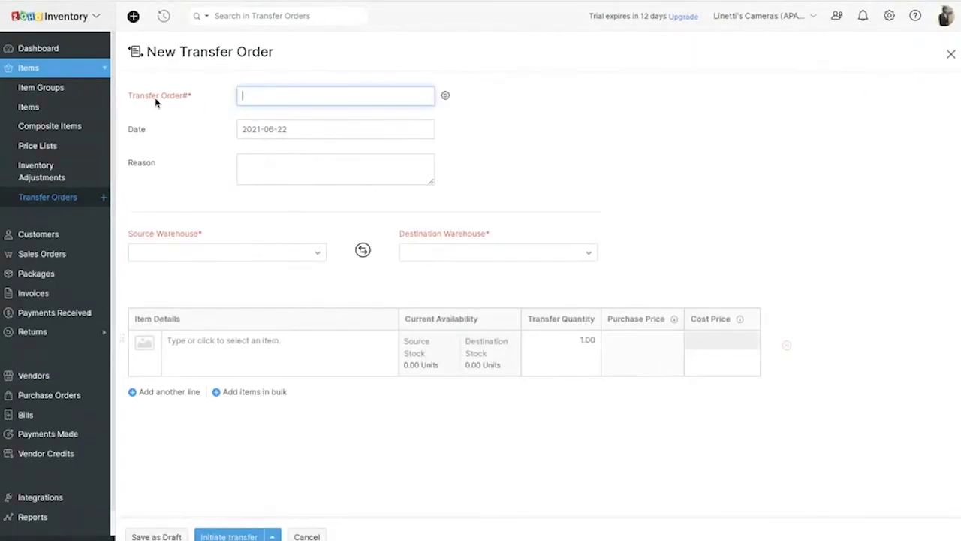
click(445, 96)
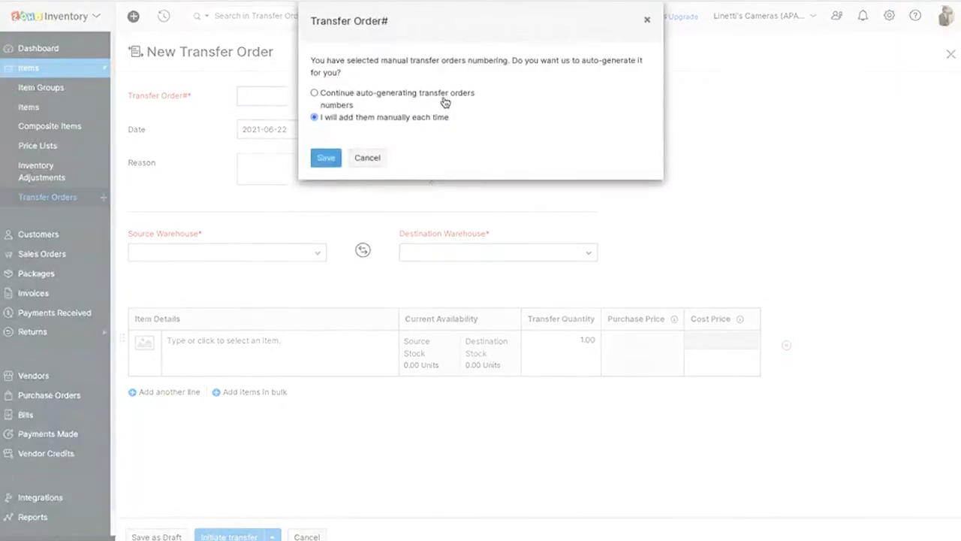
click(646, 20)
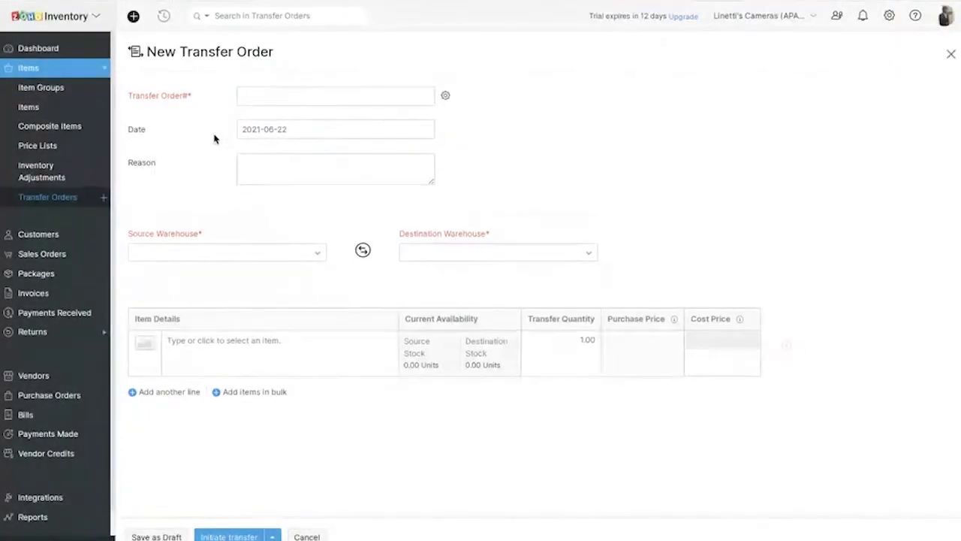
click(297, 252)
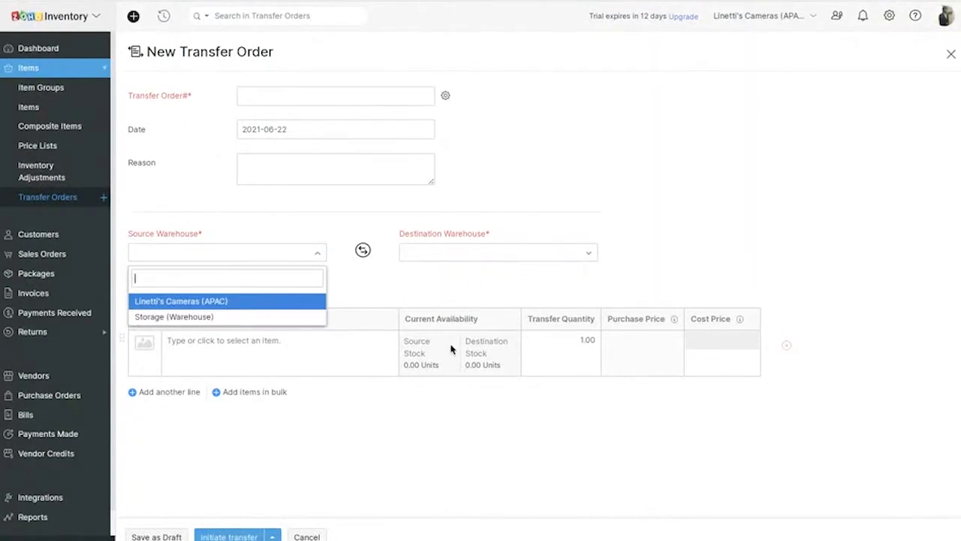
click(358, 432)
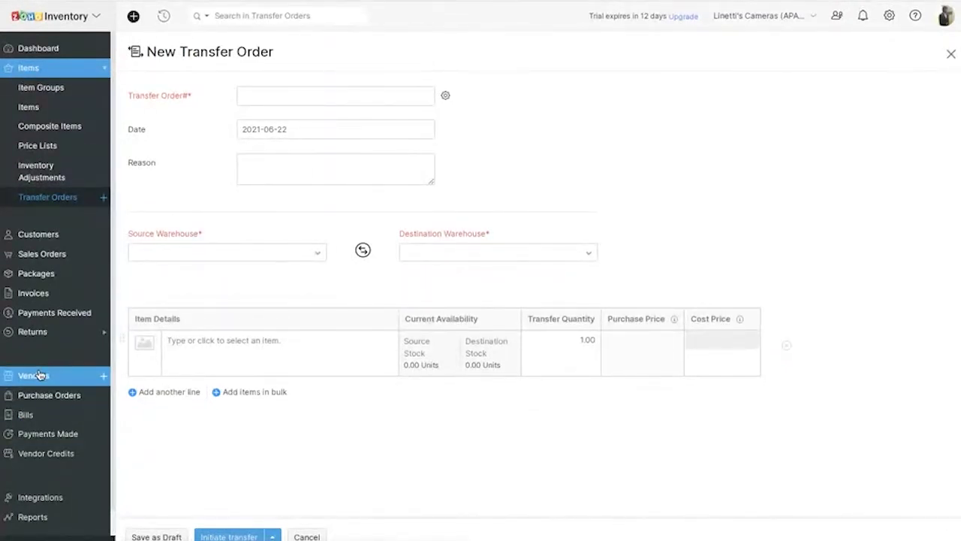
- Collapse the Items section, leave the unsaved transfer order, and open the vendor list
click(23, 69)
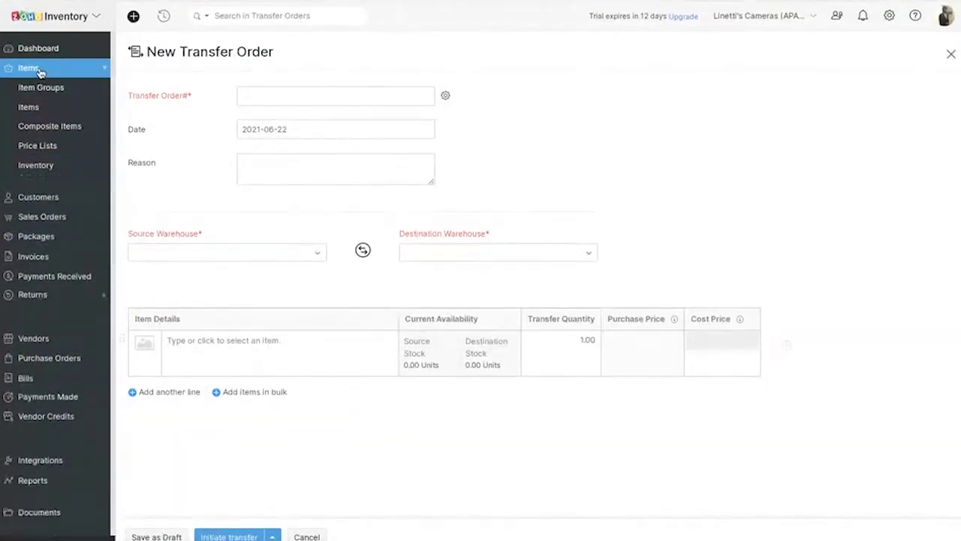
click(30, 67)
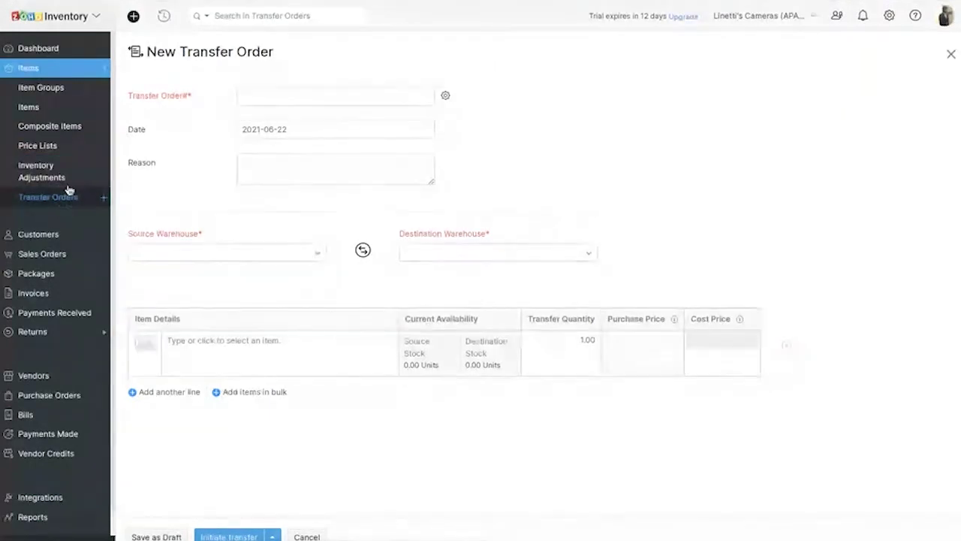
click(99, 68)
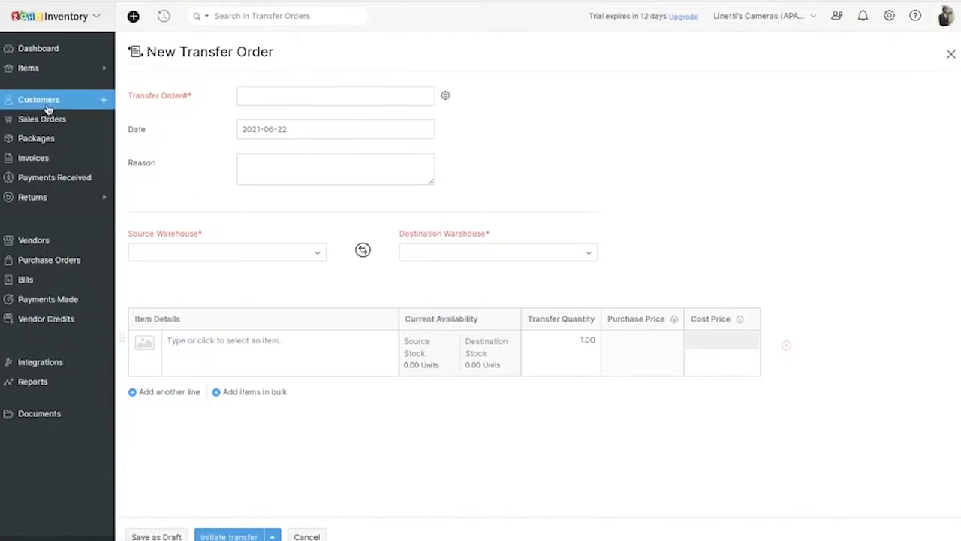
click(48, 240)
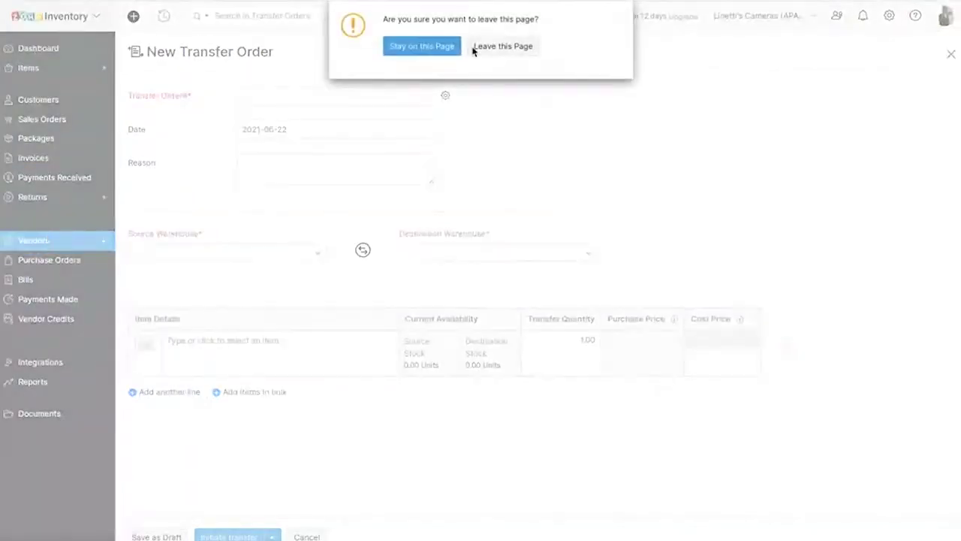
click(503, 45)
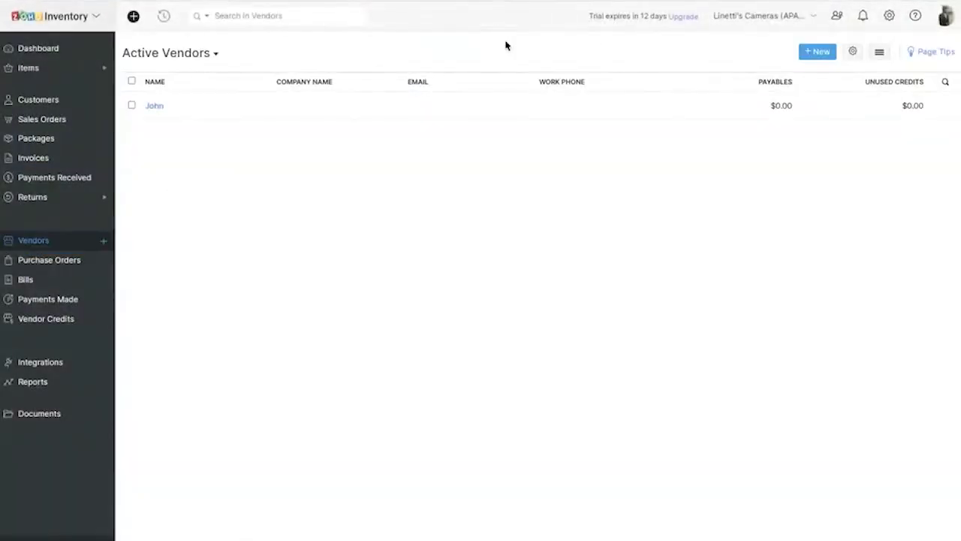
- Start a new vendor, enter the vendor's display name, and review the email and phone fields
click(810, 52)
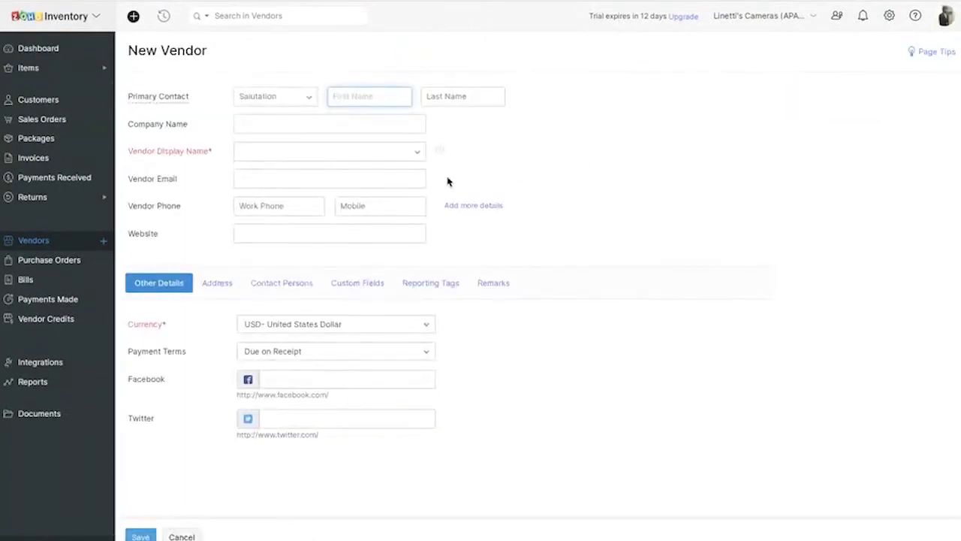
click(267, 150)
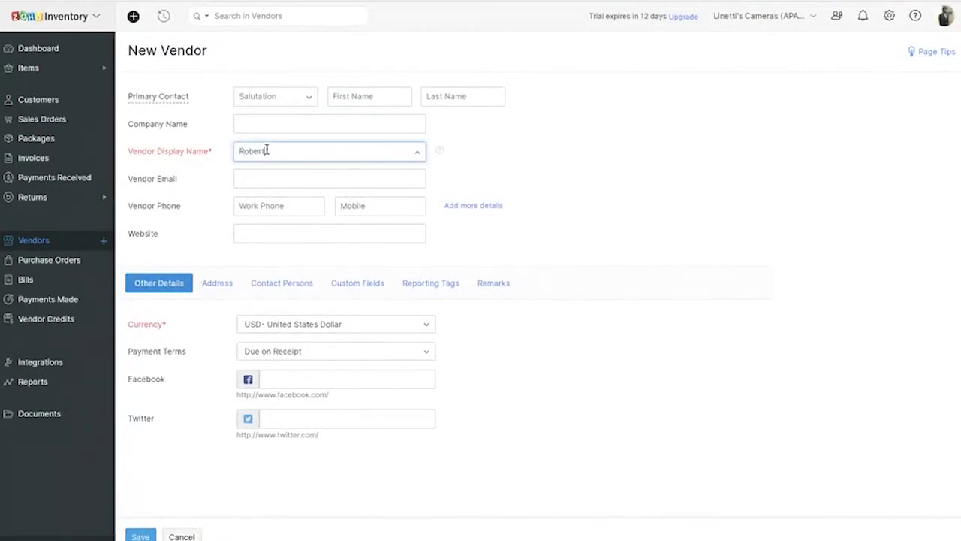
drag(131, 152, 210, 155)
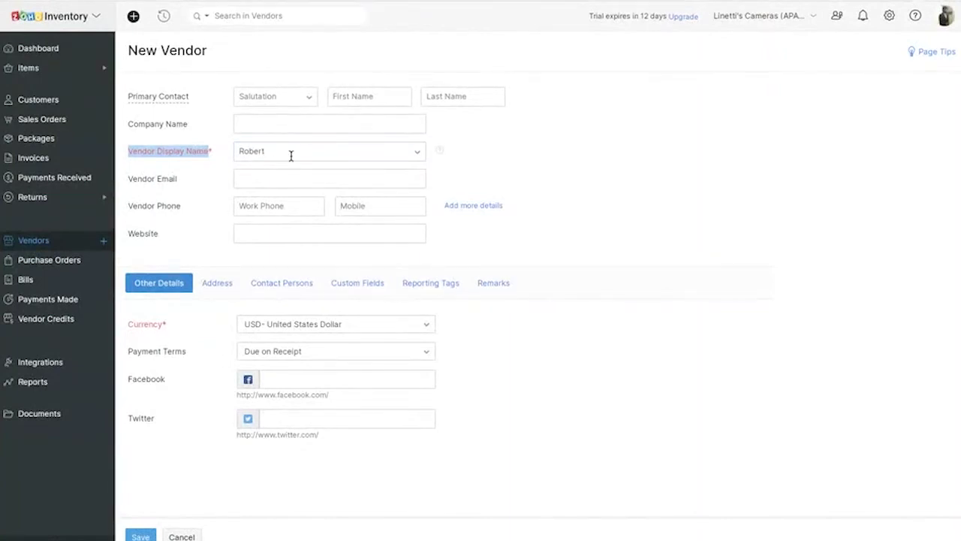
click(516, 173)
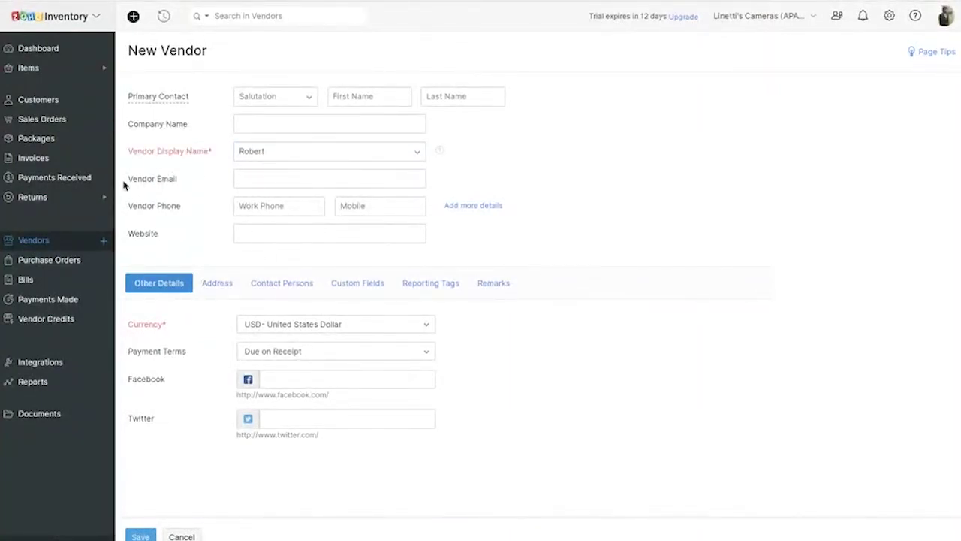
drag(124, 185, 181, 189)
drag(125, 205, 193, 204)
- Review the new vendor's address, contact persons, custom fields and remarks sections, and save the vendor
click(219, 288)
scroll(268, 328, down, 3)
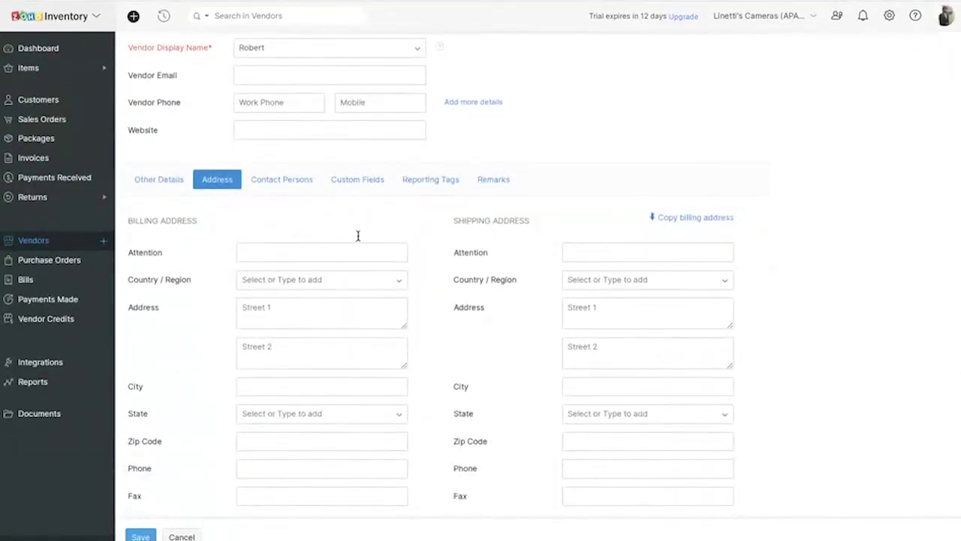
click(297, 181)
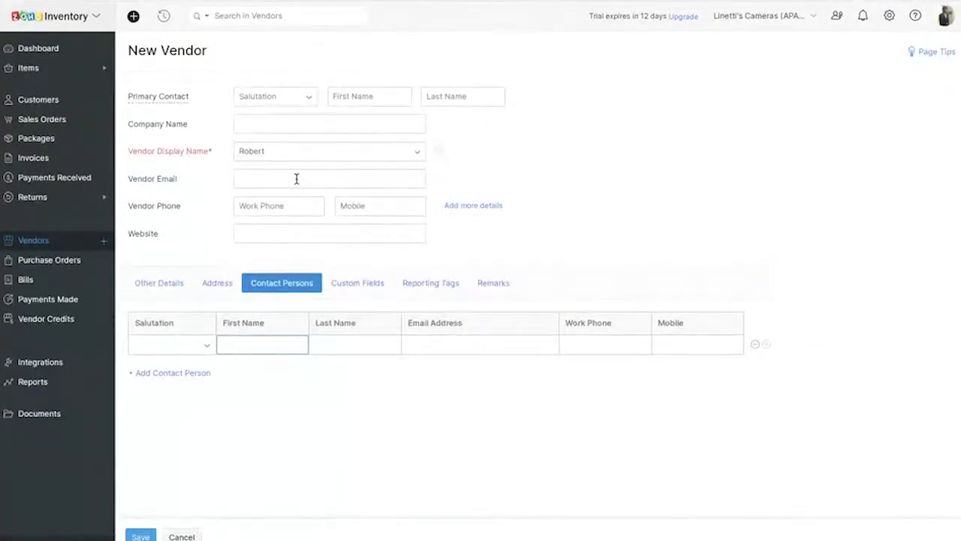
click(363, 284)
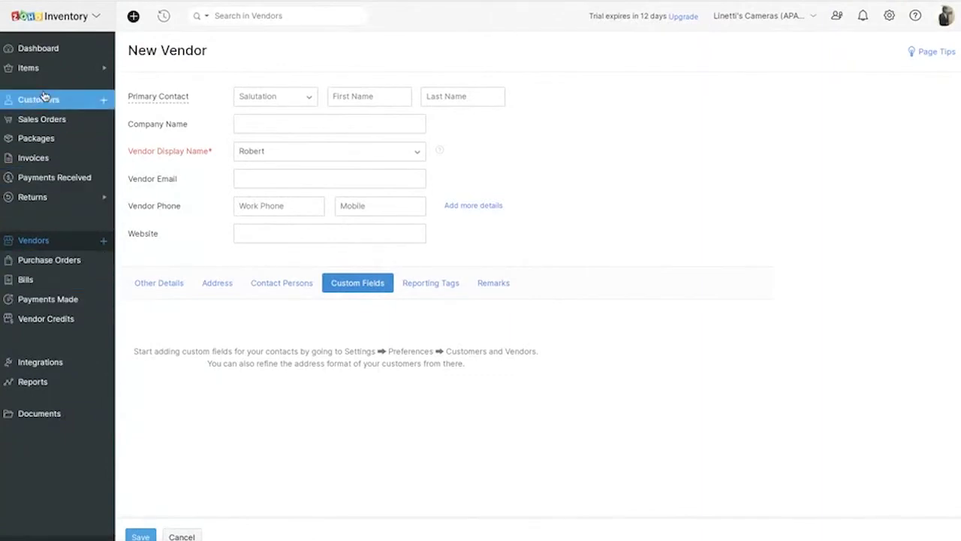
click(511, 284)
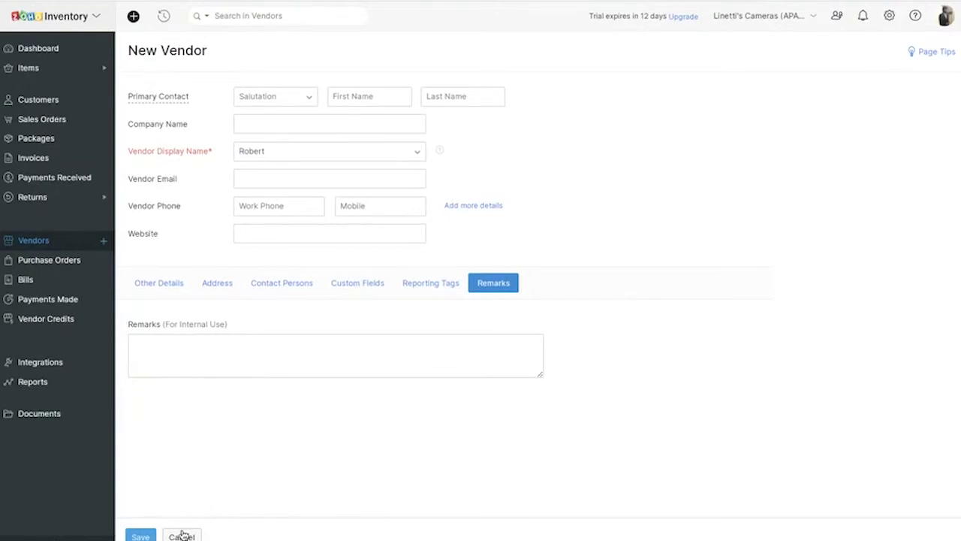
click(141, 536)
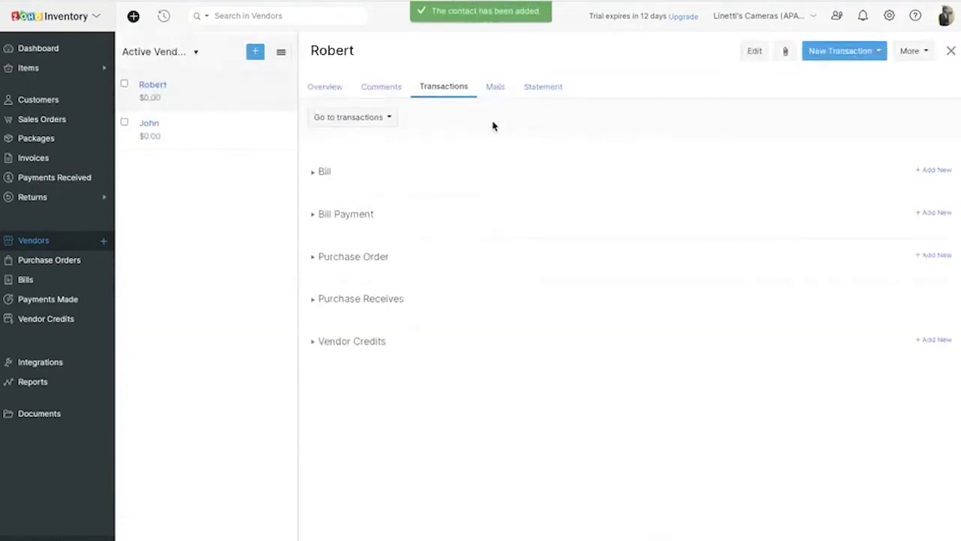
- Examine the new vendor's overview, including address and other details, outstanding payables, and activity history
click(325, 88)
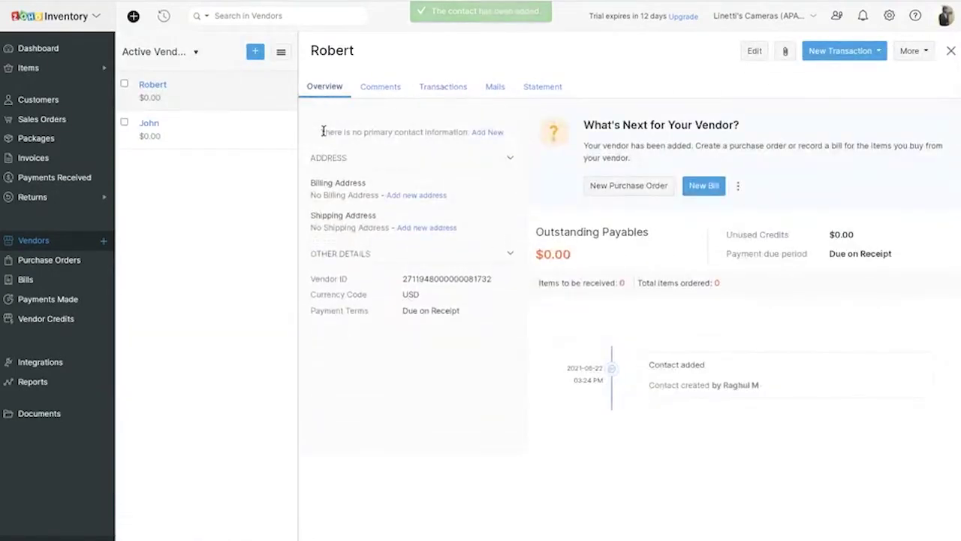
drag(321, 132, 471, 334)
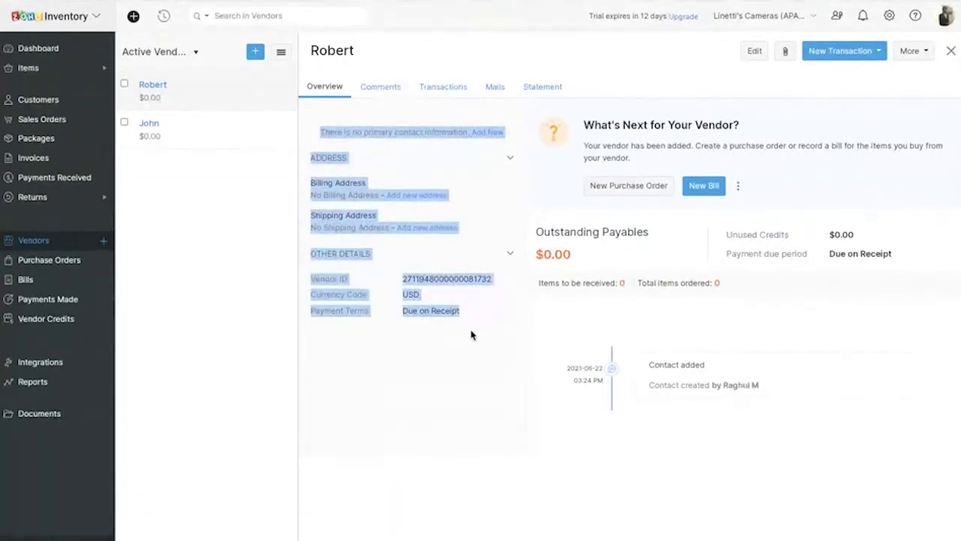
click(535, 231)
drag(535, 231, 579, 253)
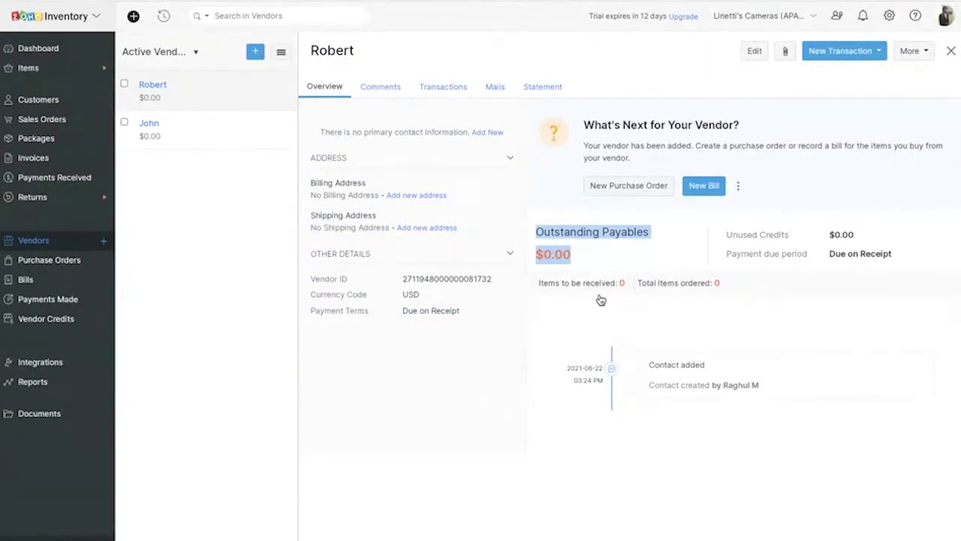
click(608, 335)
drag(621, 343, 689, 422)
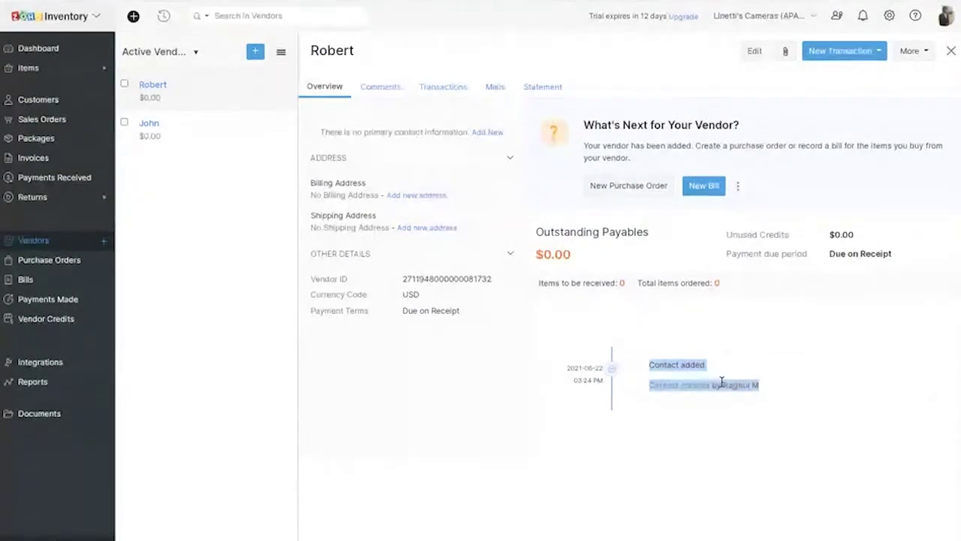
- Examine the new vendor's comments, transactions and account statement, and return to the overview
click(372, 88)
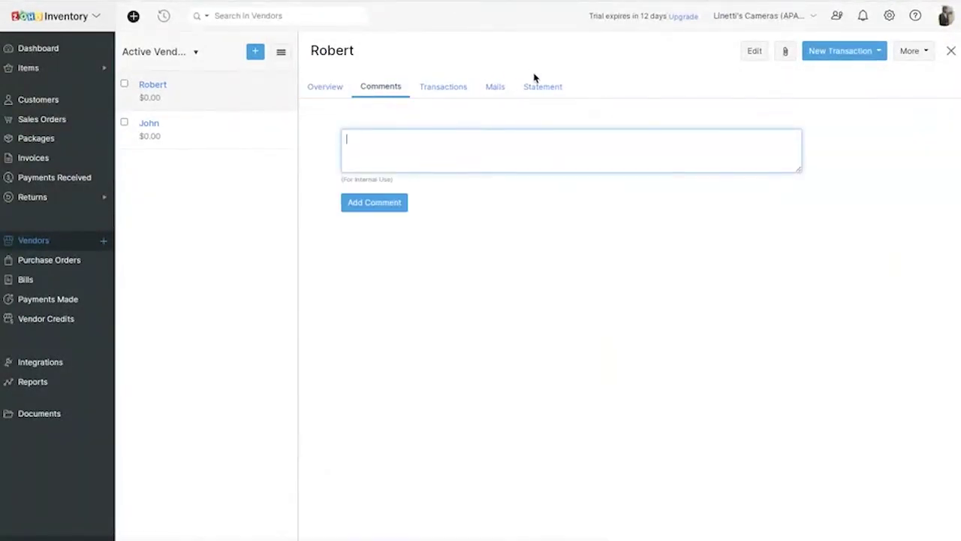
click(426, 92)
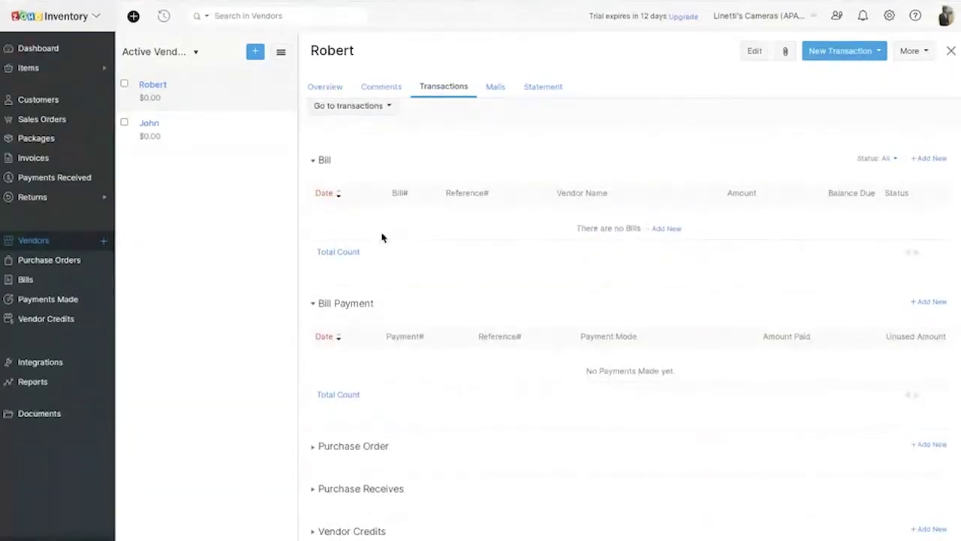
click(546, 86)
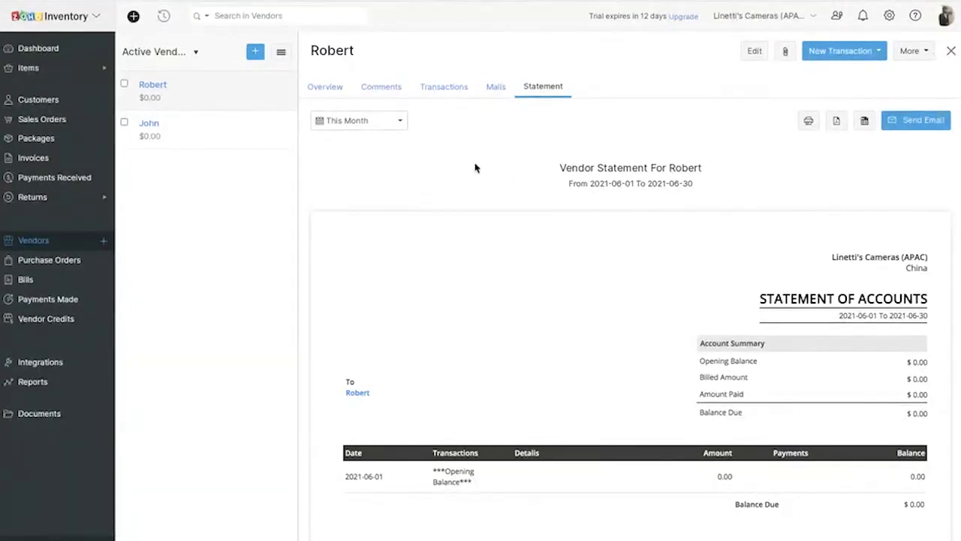
click(331, 89)
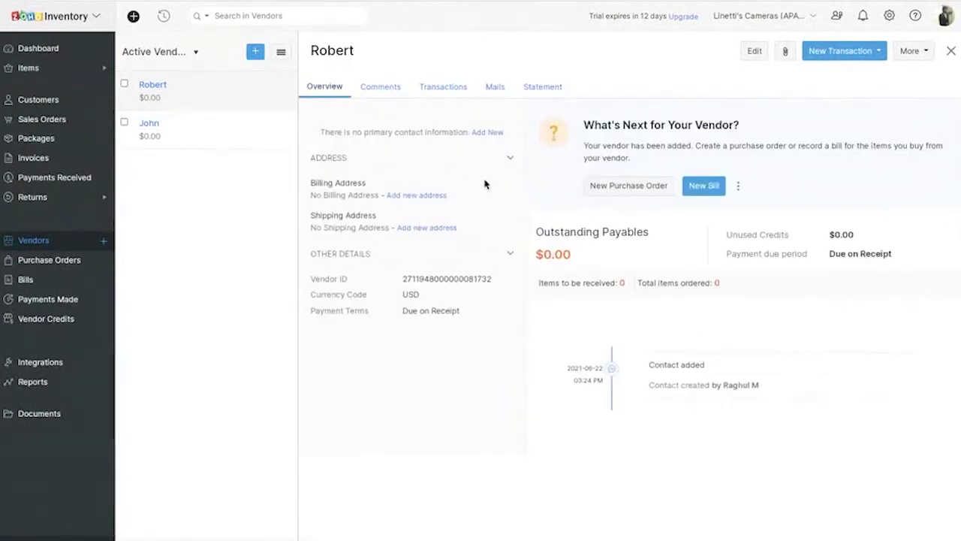
- Close the vendor's details and check the vendor list's sorting, import and export options
click(952, 51)
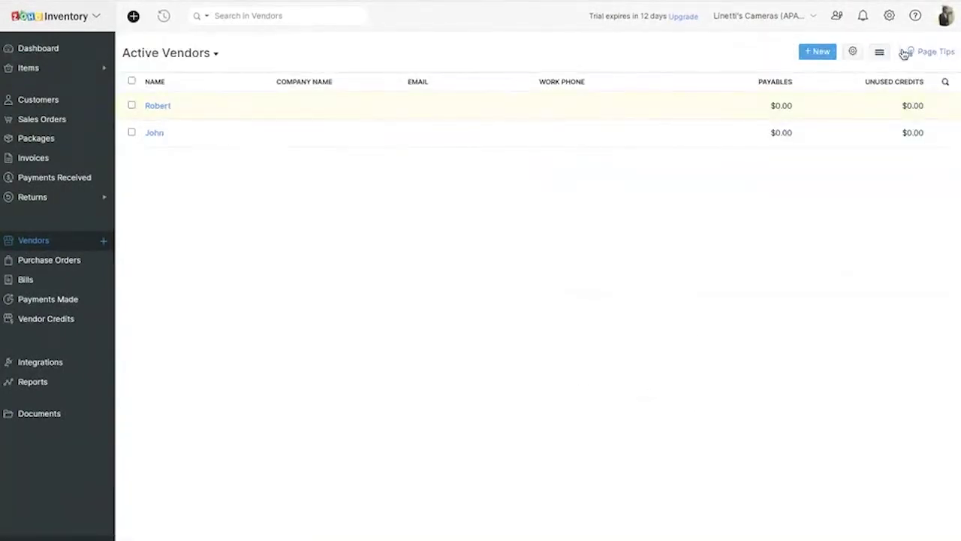
click(878, 53)
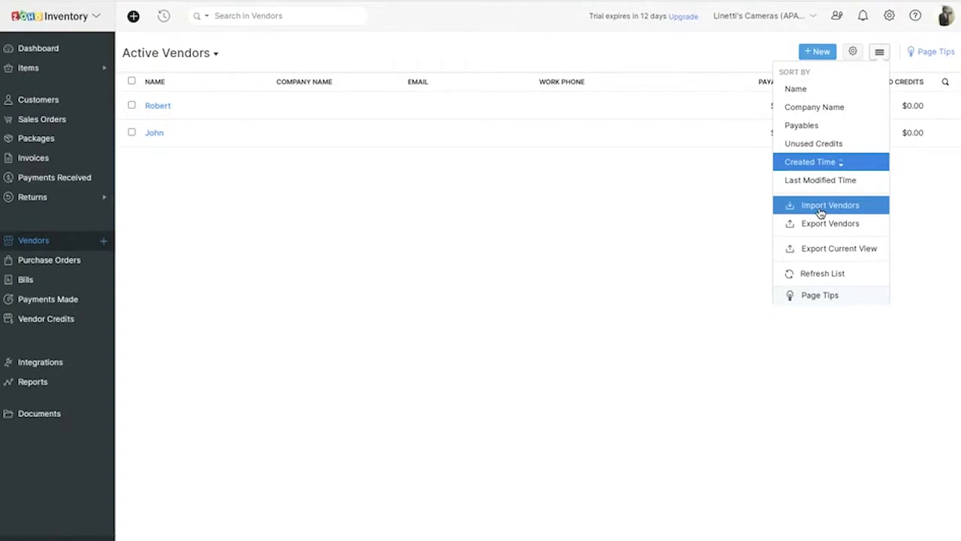
click(217, 290)
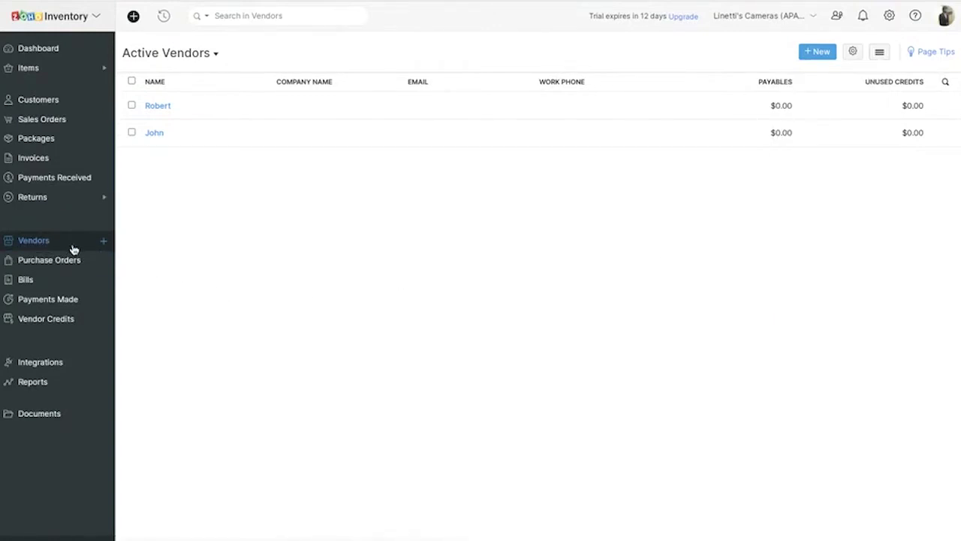
- Preview the new customer form without saving it, and examine the existing customer's outstanding receivables
click(40, 98)
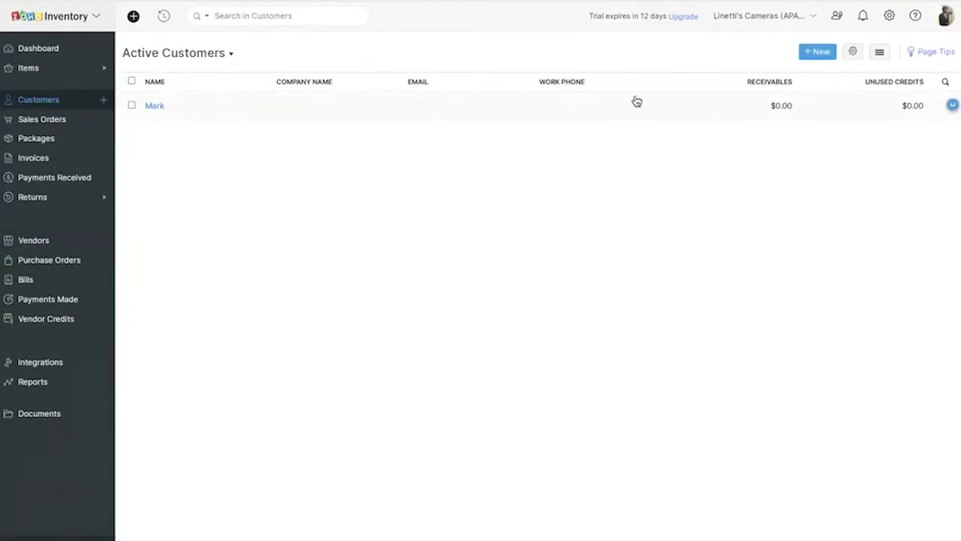
click(817, 52)
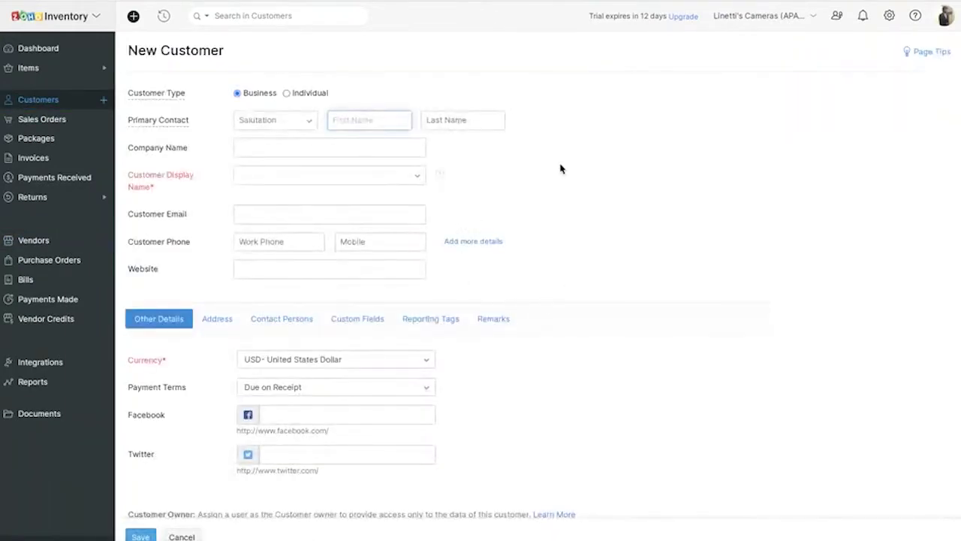
click(192, 536)
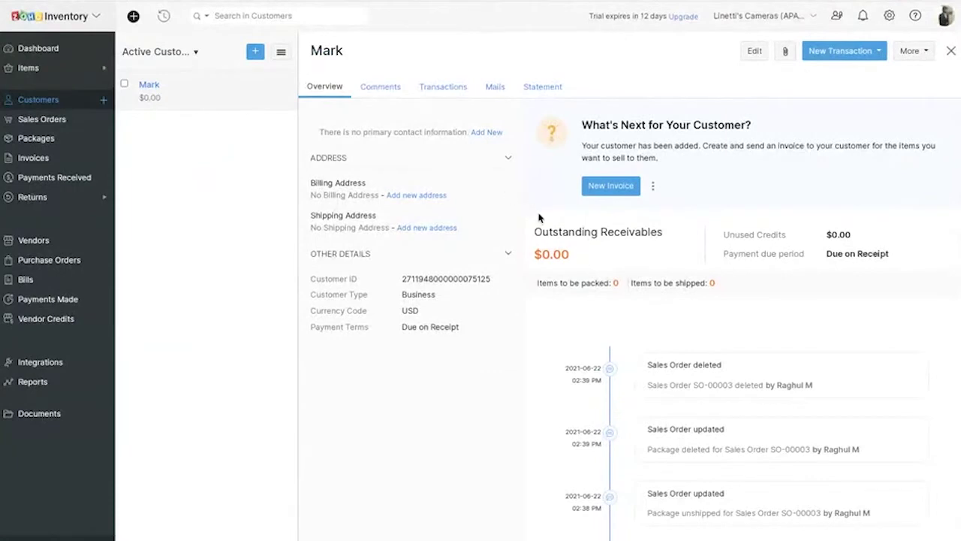
drag(530, 231, 585, 252)
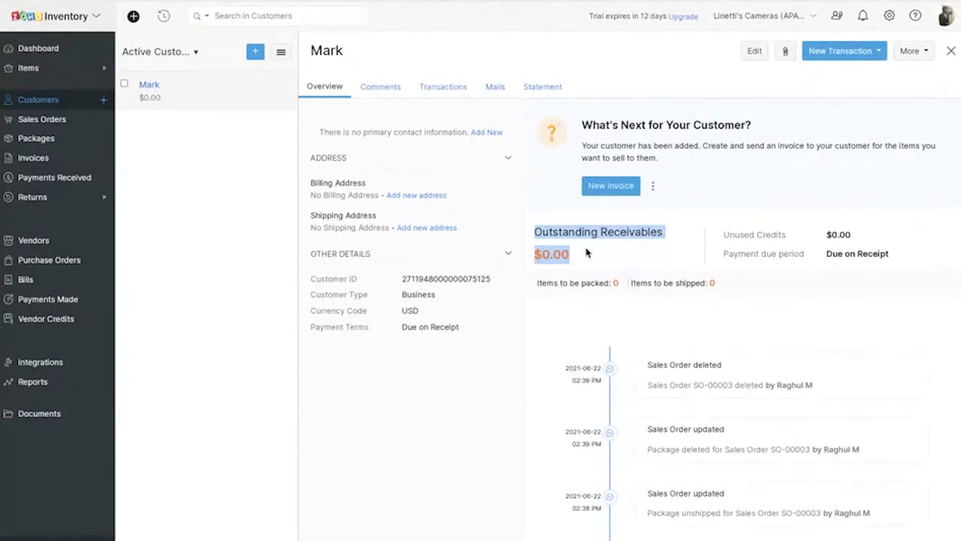
- Examine the customer's invoice, payment and other transaction sections, and glance through the organization's settings categories
click(453, 94)
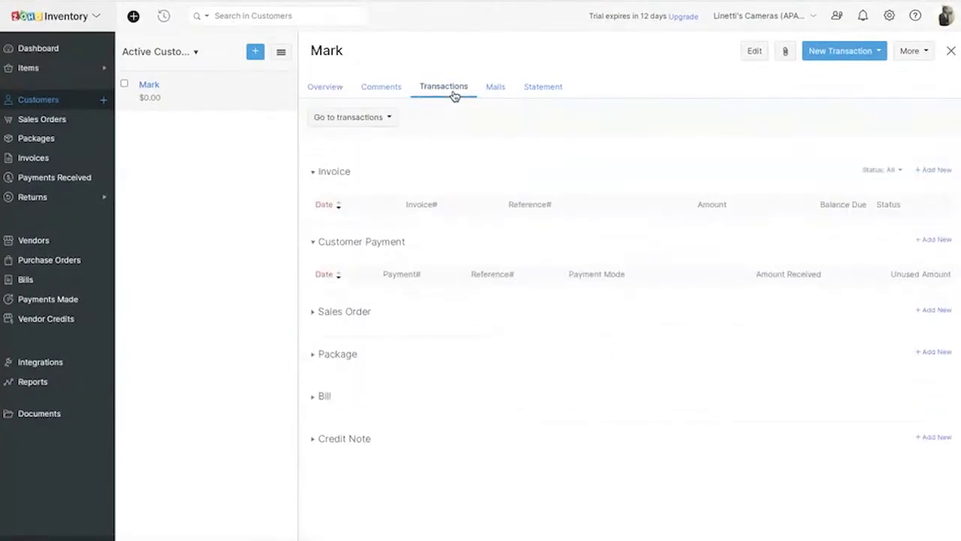
scroll(446, 223, down, 1)
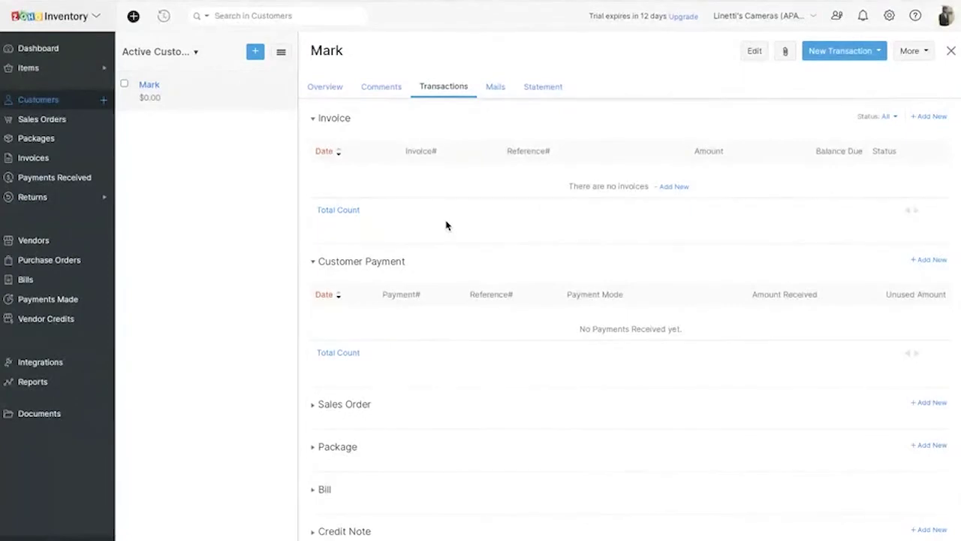
click(889, 16)
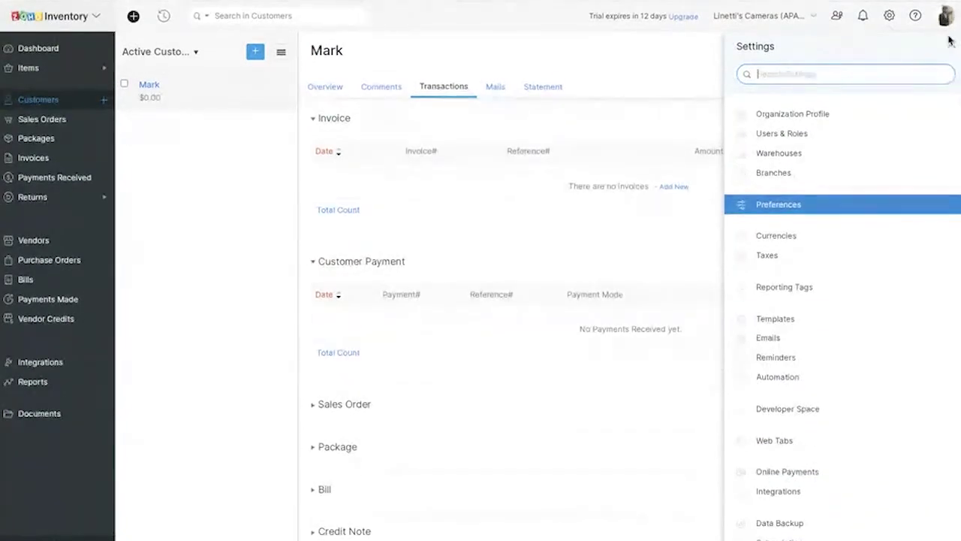
click(952, 72)
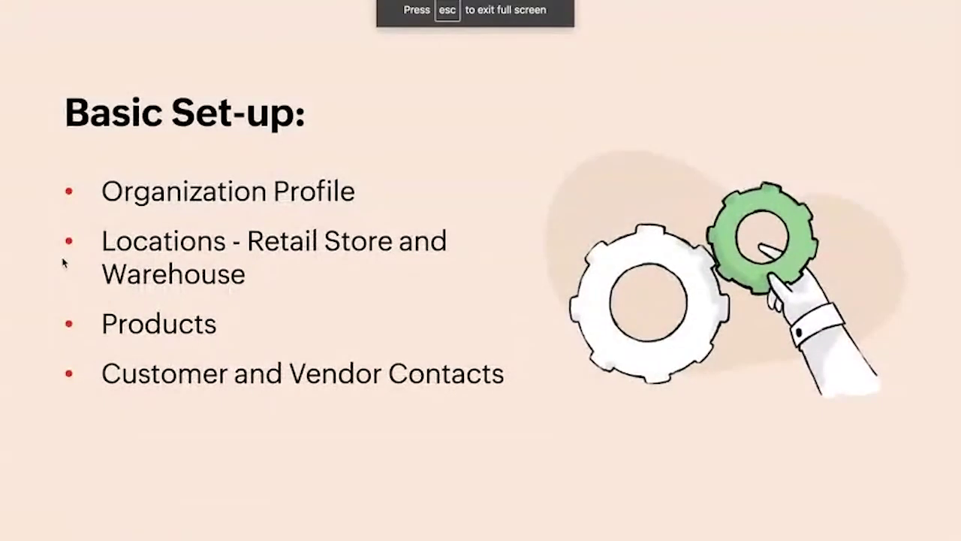
key(Right)
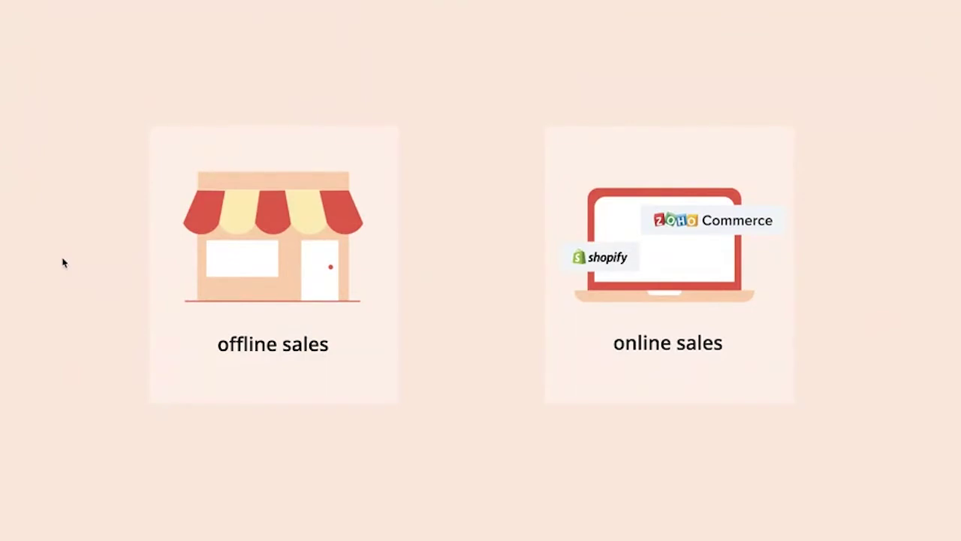
key(Right)
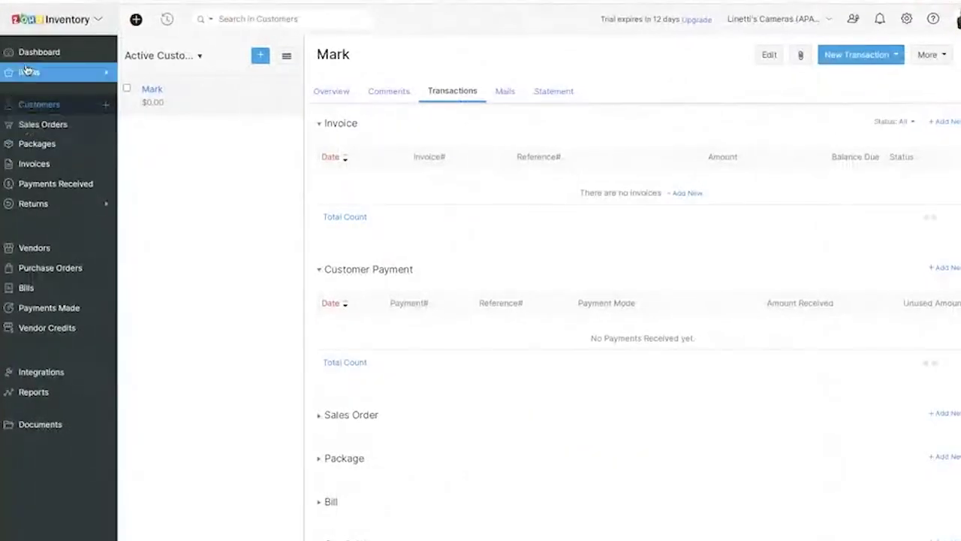
- Open a blank new item form and examine its Track Inventory and Advanced Inventory Tracking options
click(26, 72)
click(100, 116)
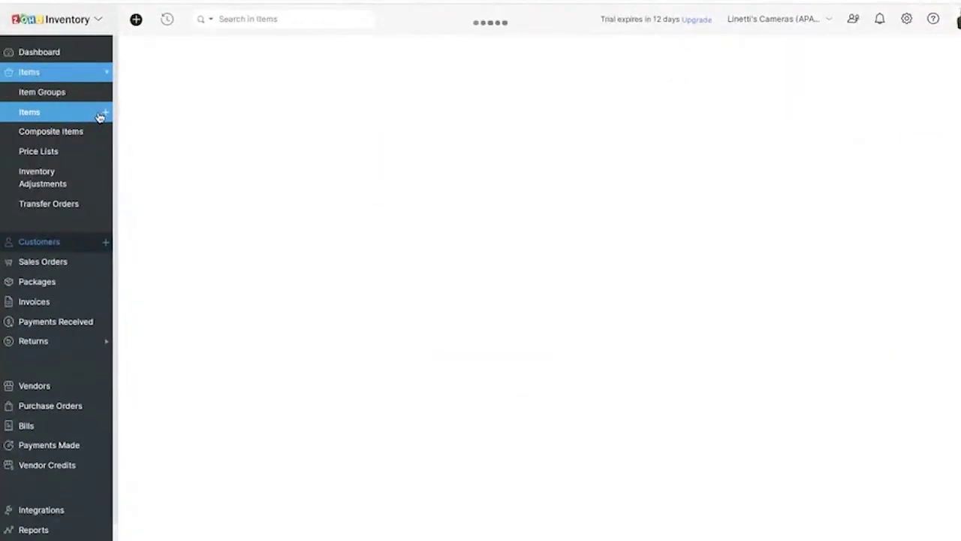
scroll(333, 311, down, 5)
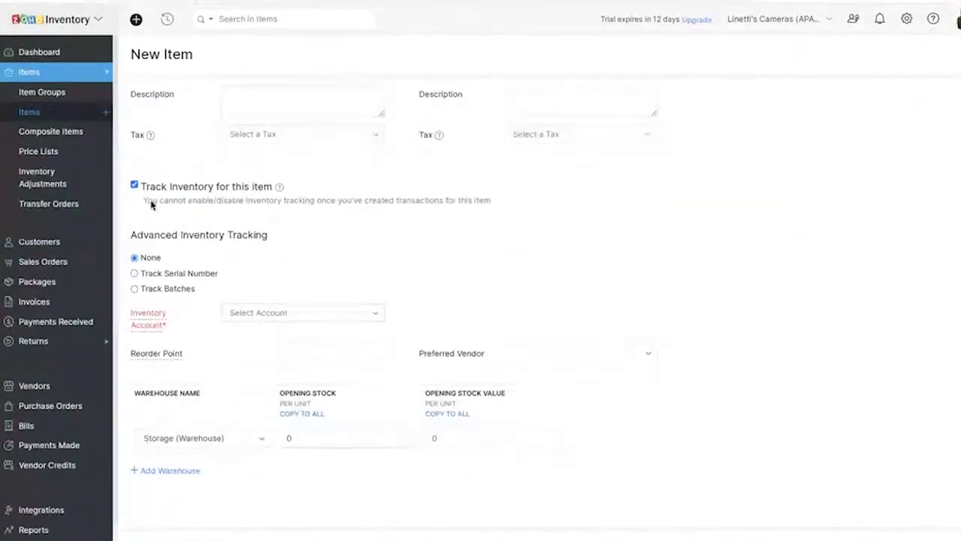
drag(139, 189, 271, 195)
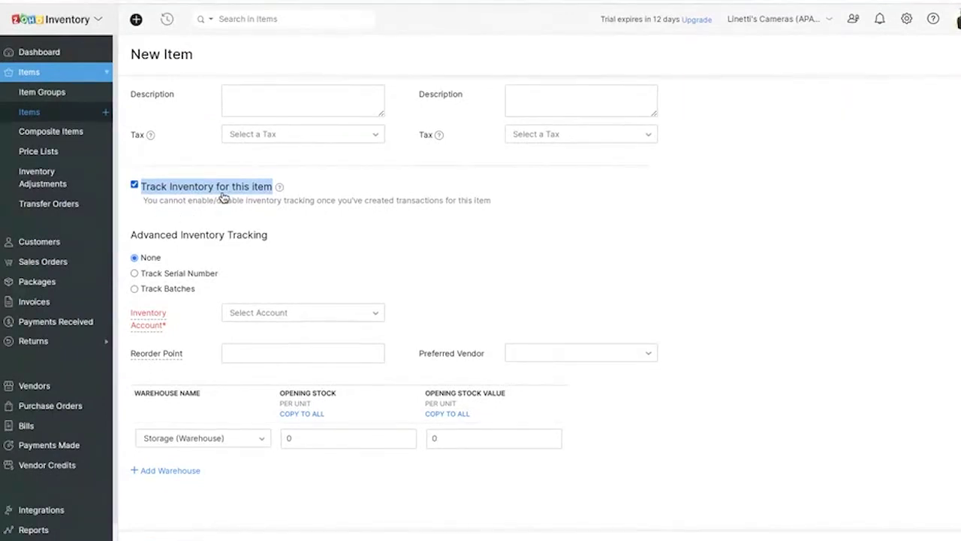
- Check the customer list's sorting, import and export options, and view the active vendors list
click(39, 242)
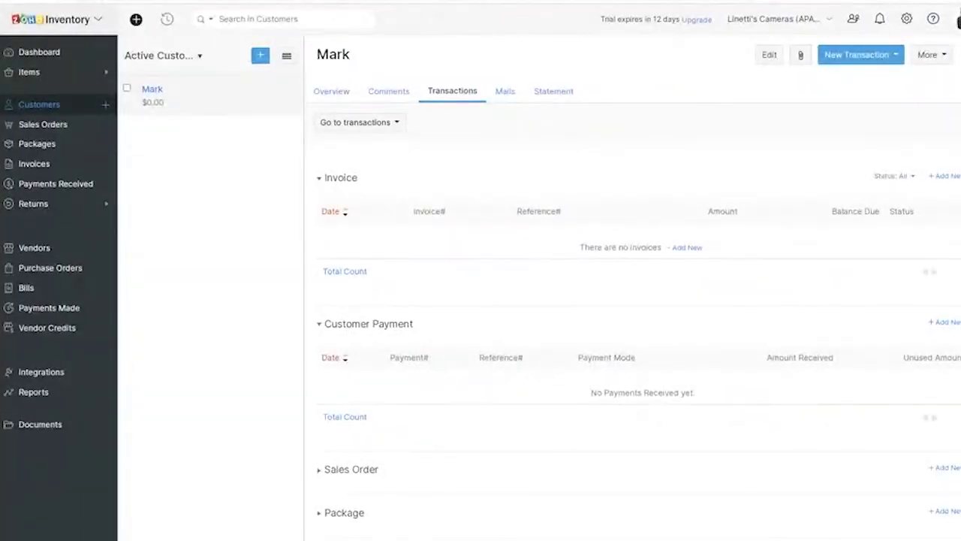
click(959, 55)
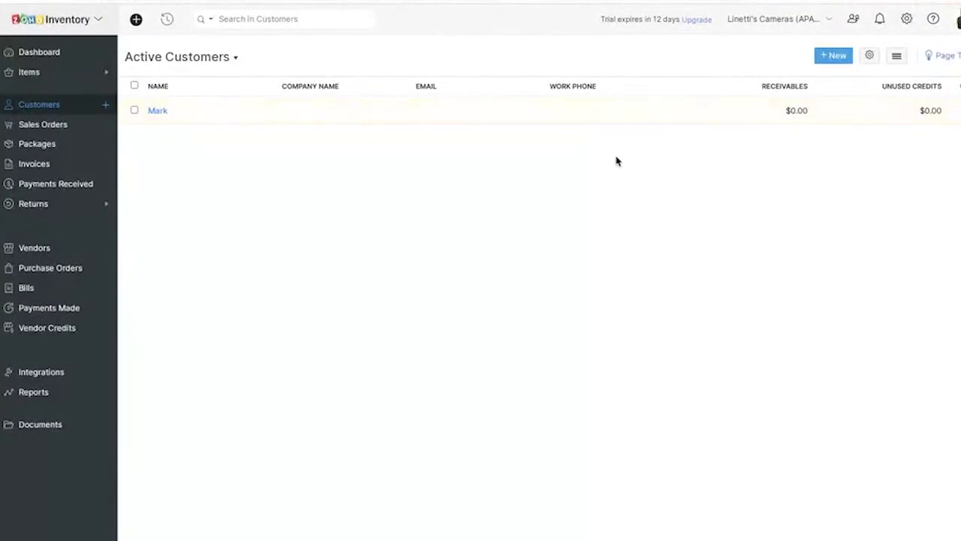
click(896, 56)
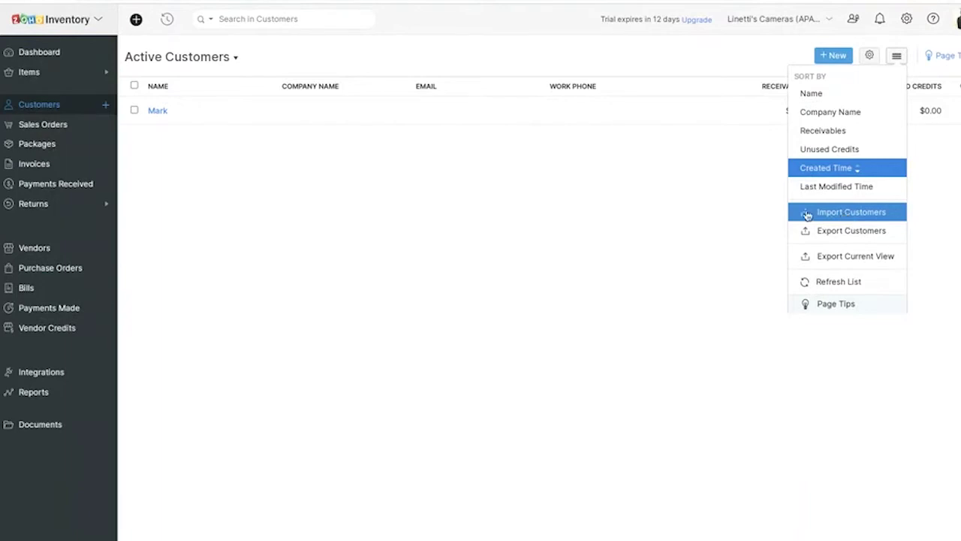
click(542, 209)
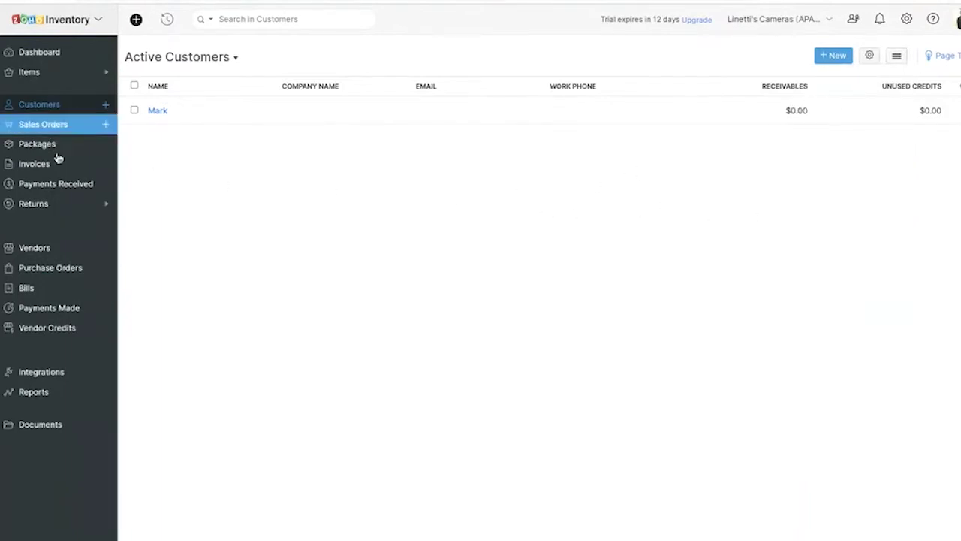
click(64, 256)
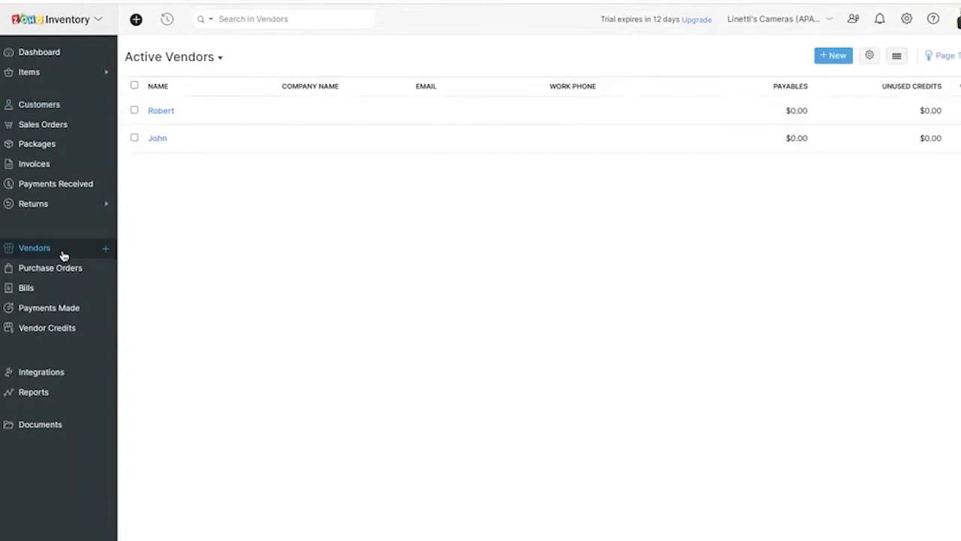
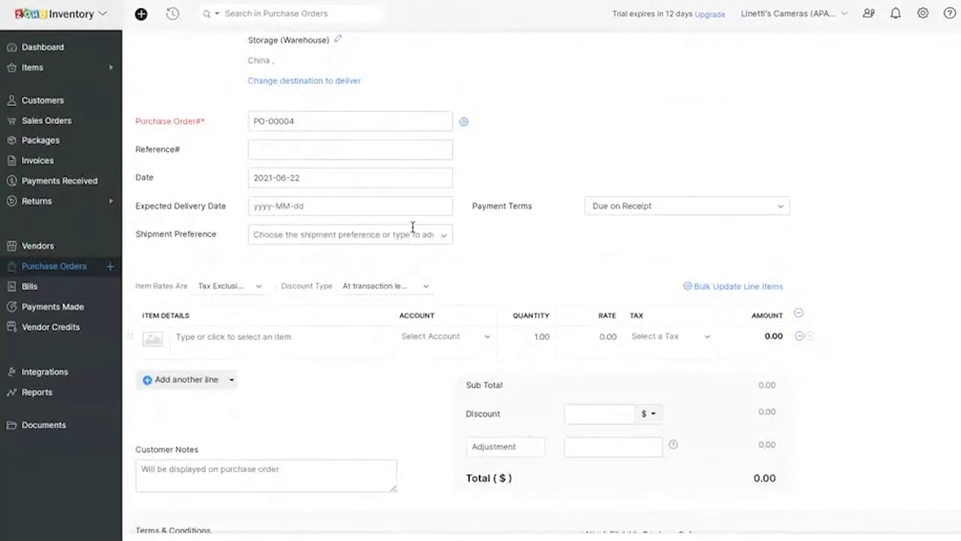
- Add Battery and Camera Unit as line items on the new purchase order
scroll(421, 236, down, 1)
click(277, 290)
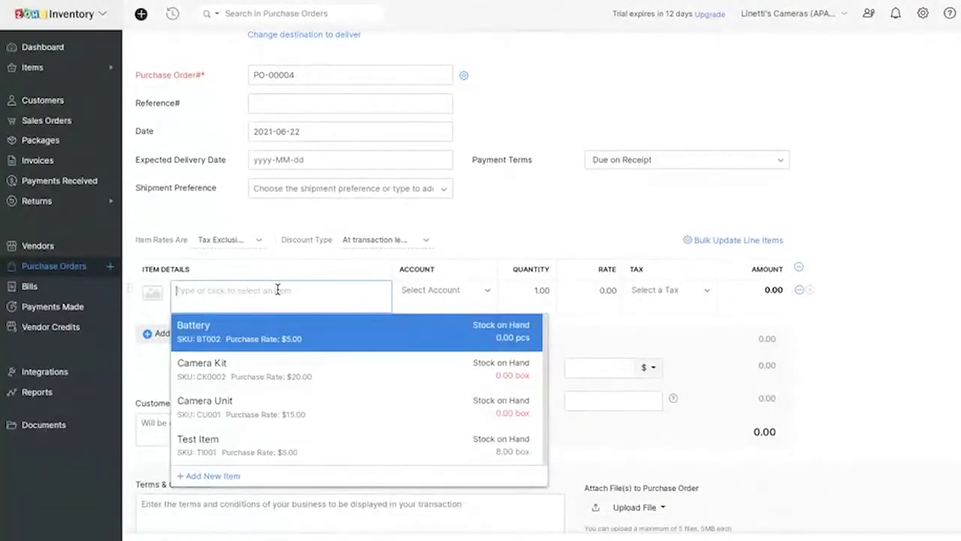
click(277, 330)
click(263, 375)
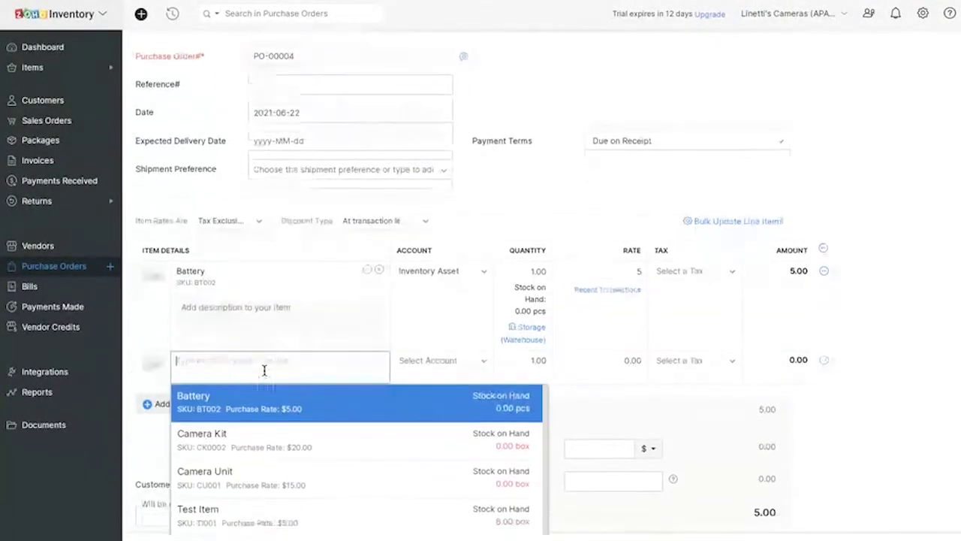
click(210, 414)
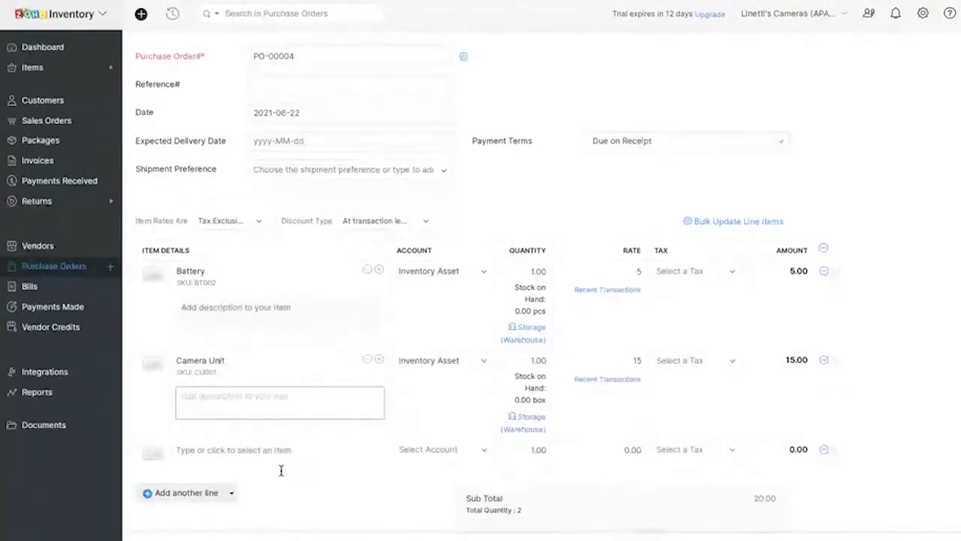
- Check that the purchase order delivers to Storage (Warehouse) and save it as a draft
scroll(281, 526, up, 5)
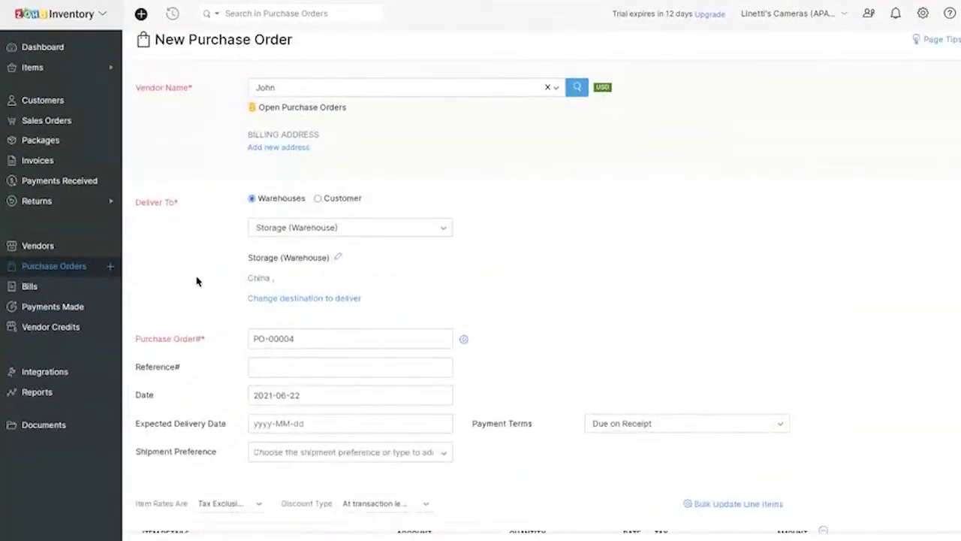
drag(136, 202, 194, 206)
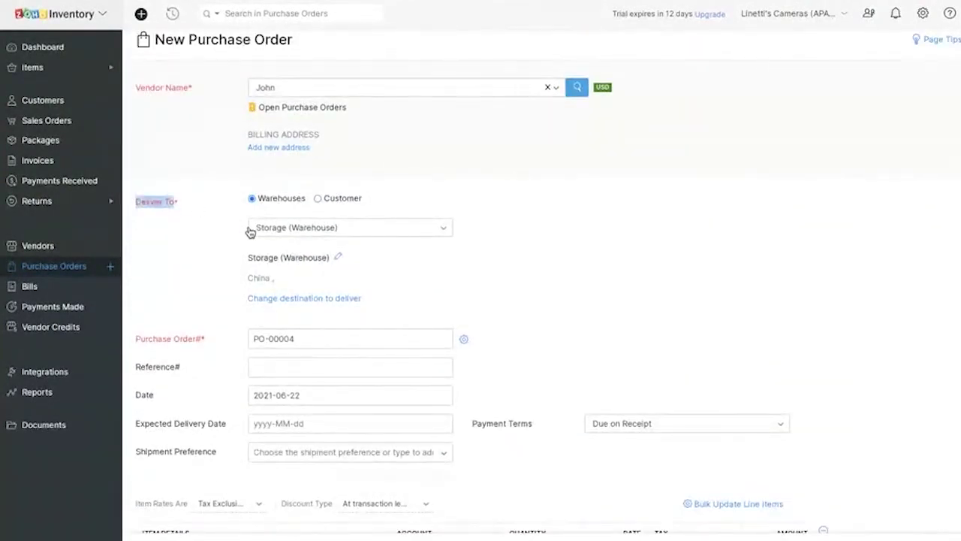
drag(249, 263, 327, 267)
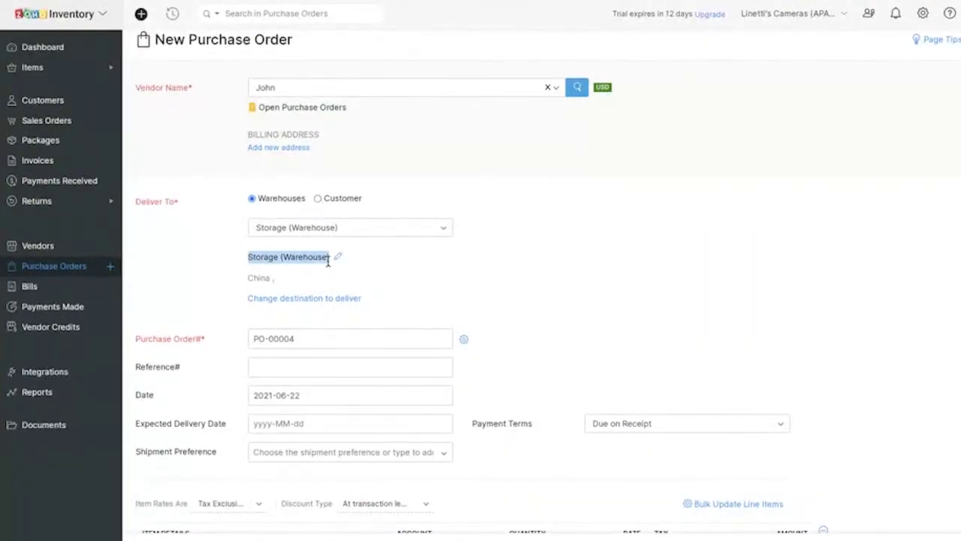
scroll(498, 343, down, 5)
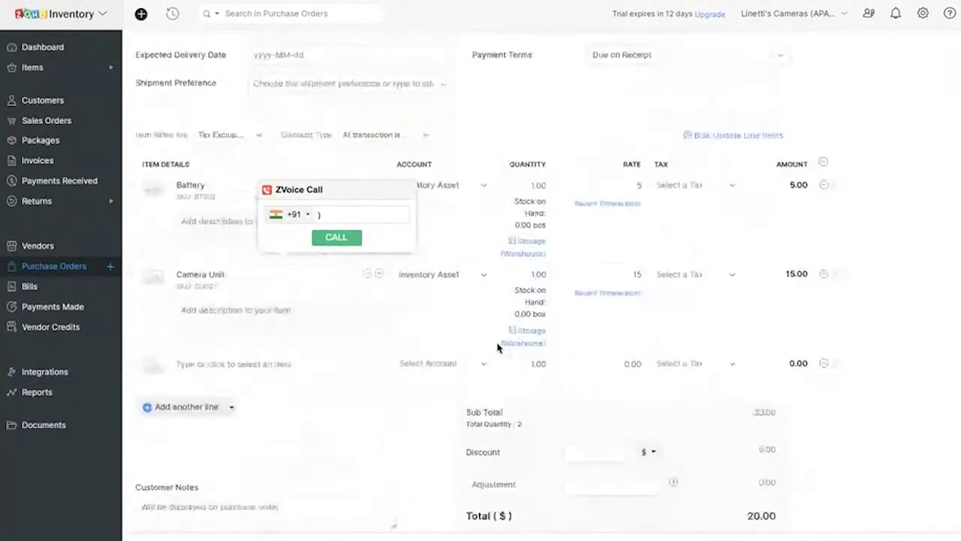
scroll(352, 410, down, 3)
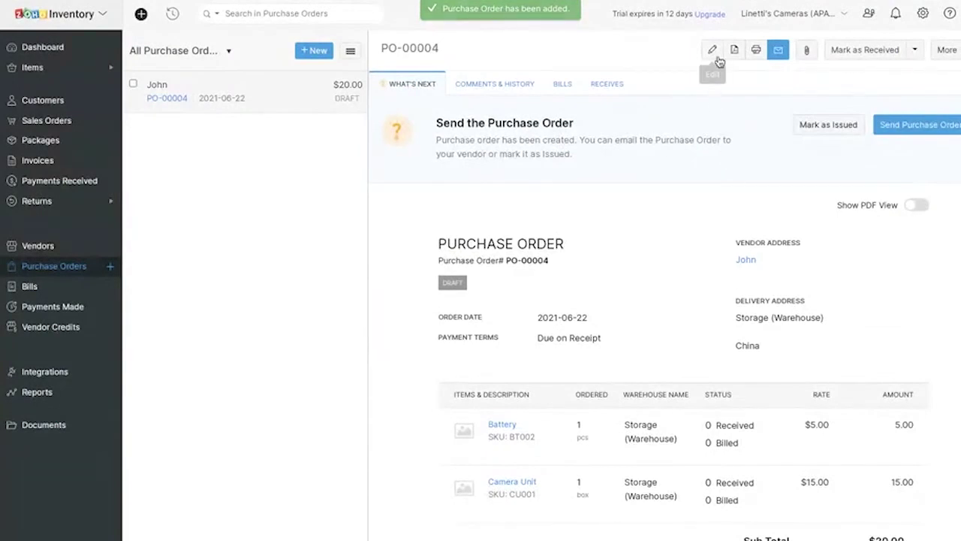
- Edit the draft purchase order, set the Battery and Camera Unit quantities to 10 each, and save it
click(712, 50)
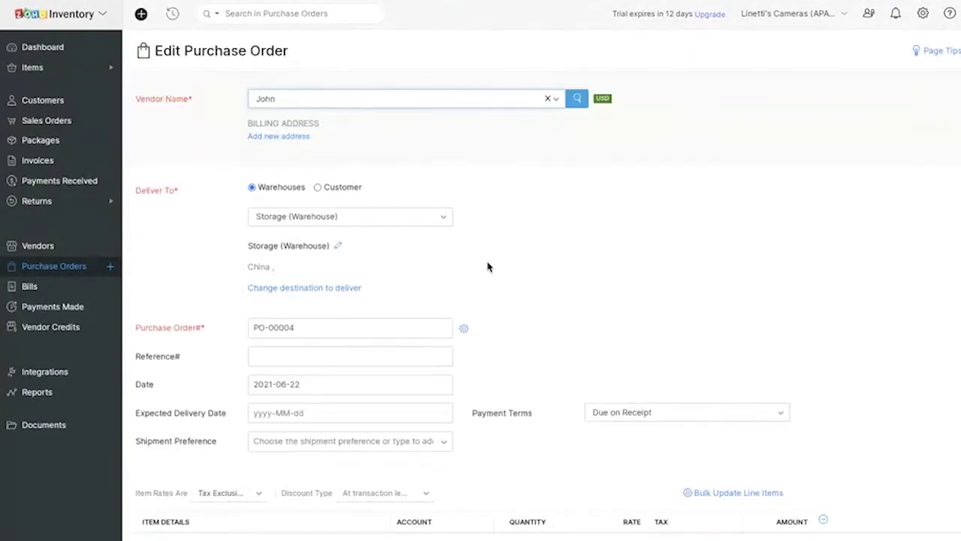
scroll(488, 266, down, 4)
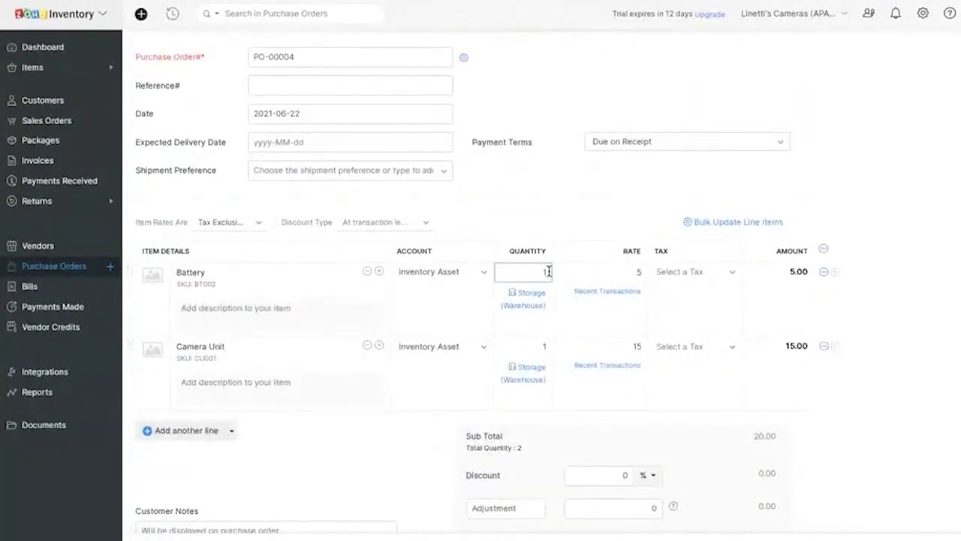
click(550, 343)
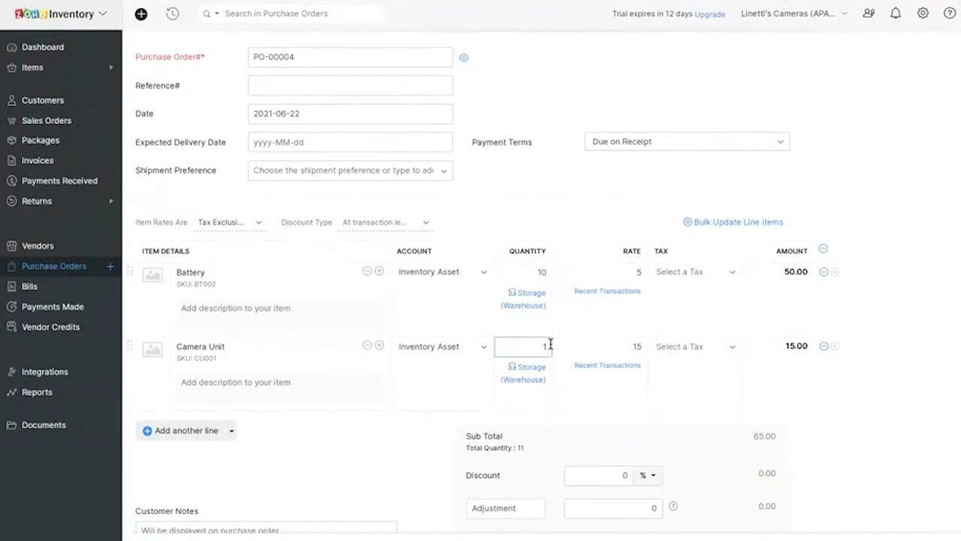
scroll(311, 476, down, 3)
click(159, 538)
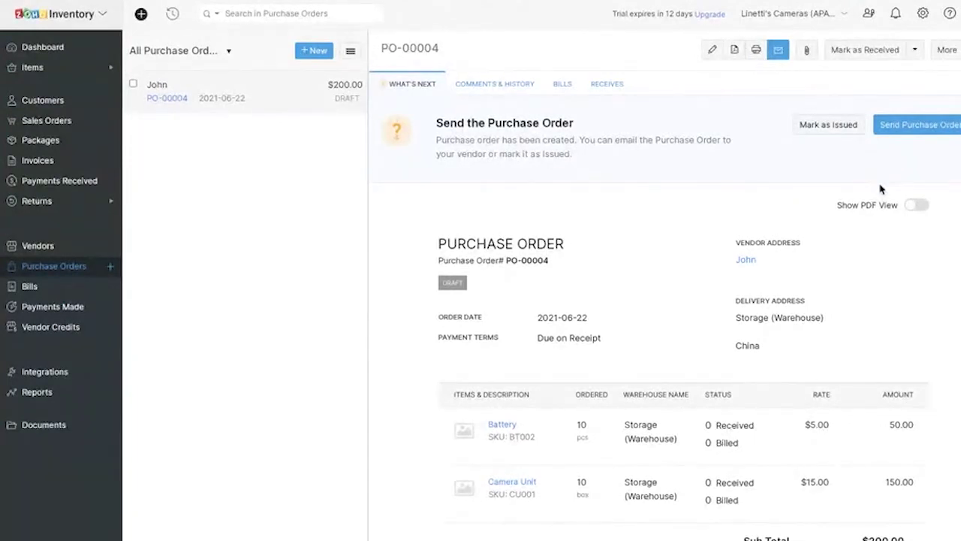
- Switch the saved purchase order to PDF view and examine the document's layout and line items
scroll(881, 189, down, 1)
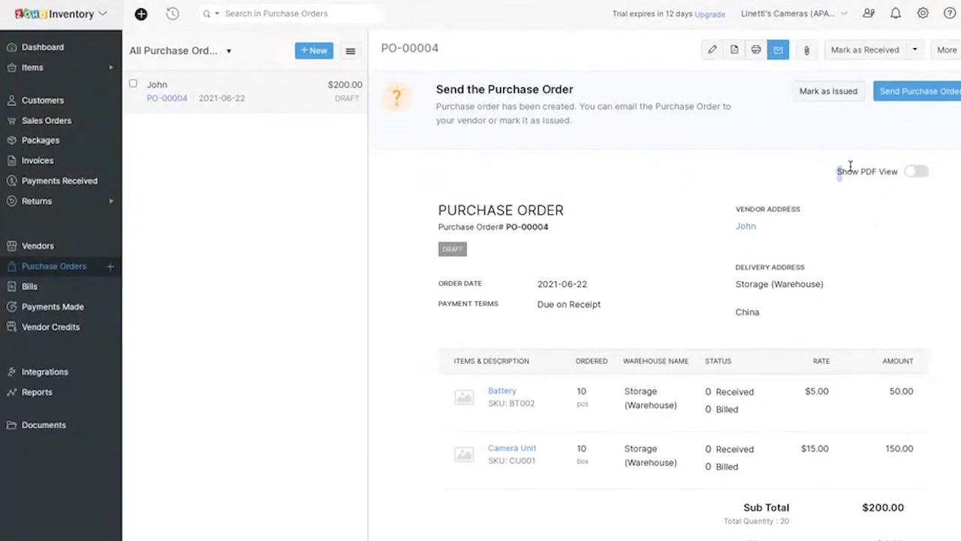
drag(851, 166, 899, 175)
click(917, 171)
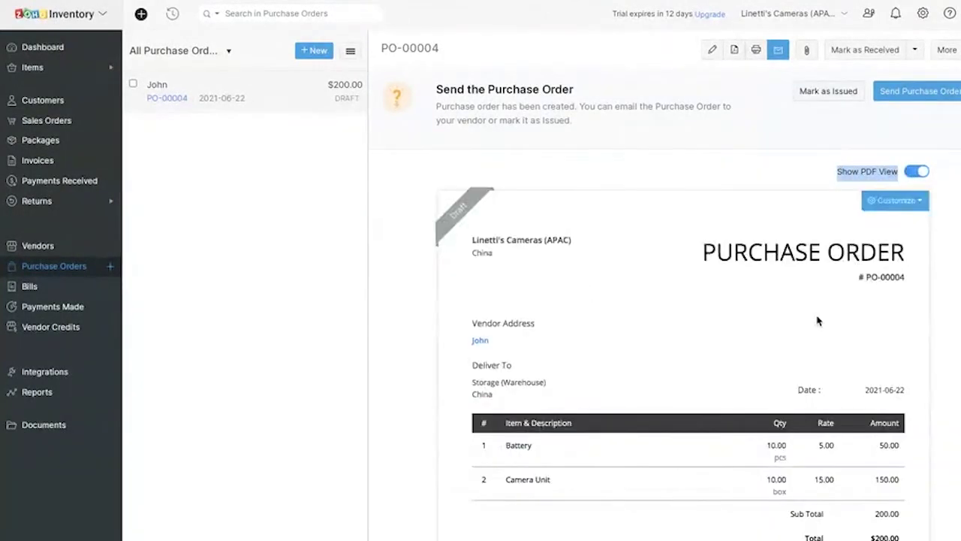
scroll(818, 320, down, 4)
scroll(818, 319, up, 3)
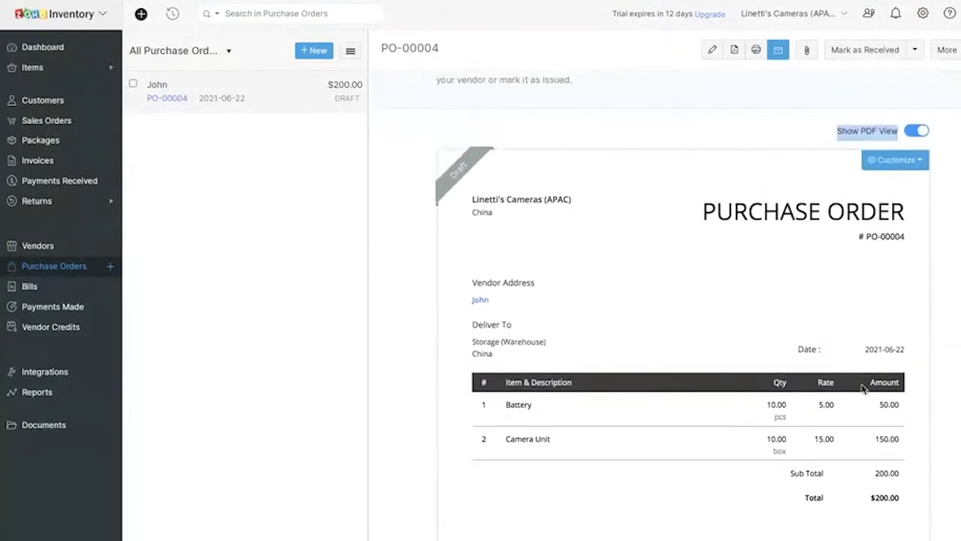
scroll(654, 251, down, 1)
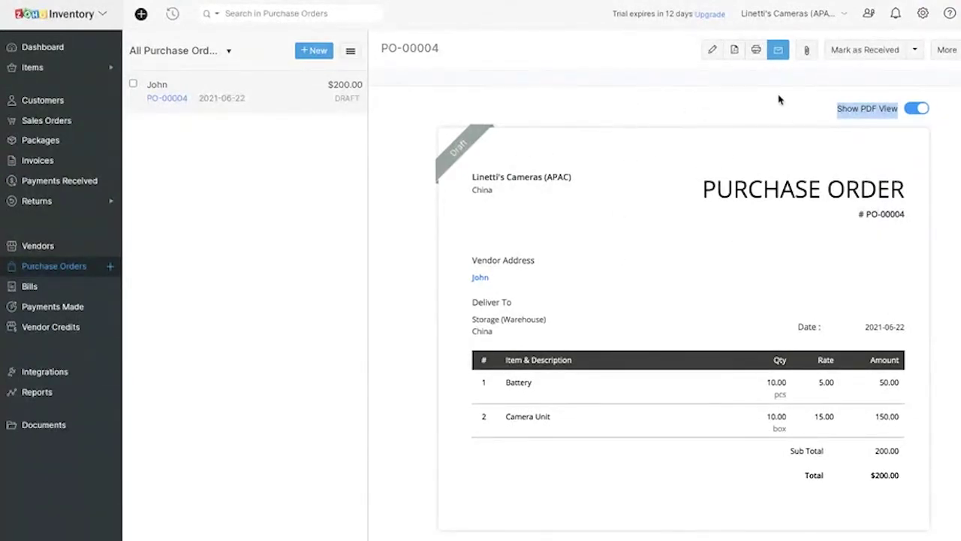
- Mark the purchase order as issued and check its receive options and line items
click(944, 51)
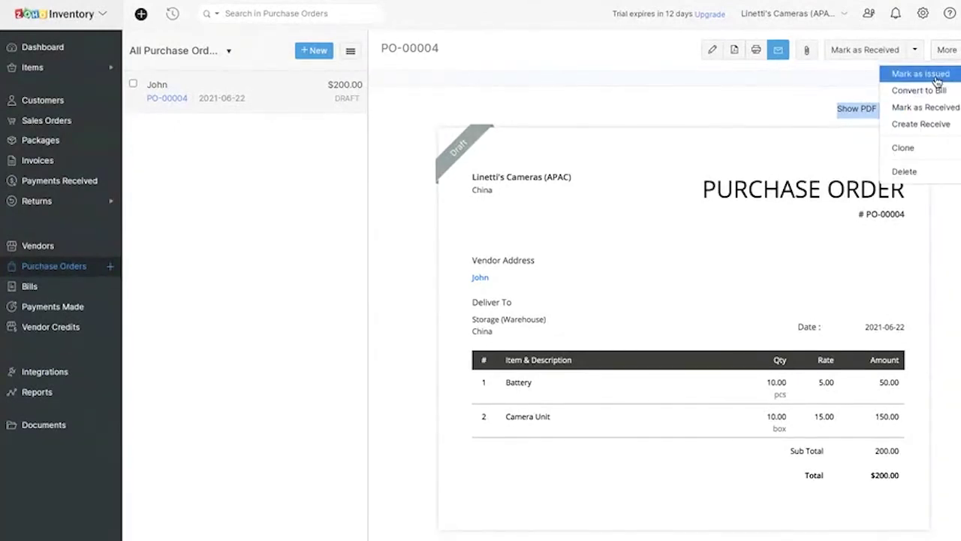
click(934, 74)
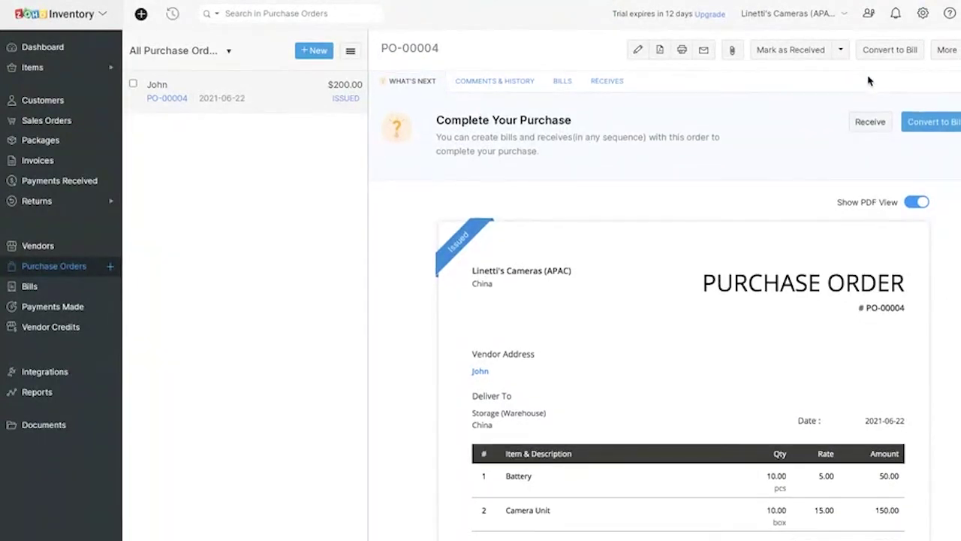
click(840, 55)
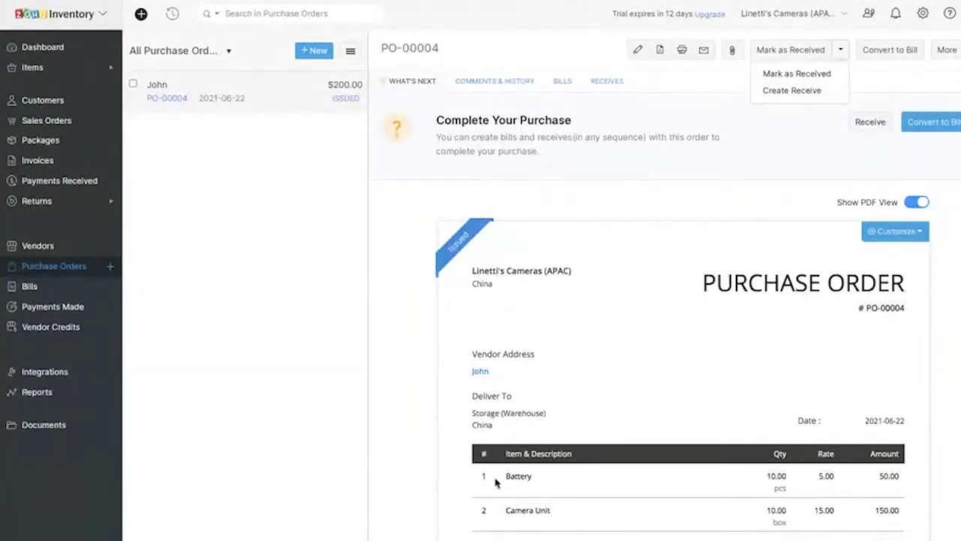
drag(501, 477, 899, 527)
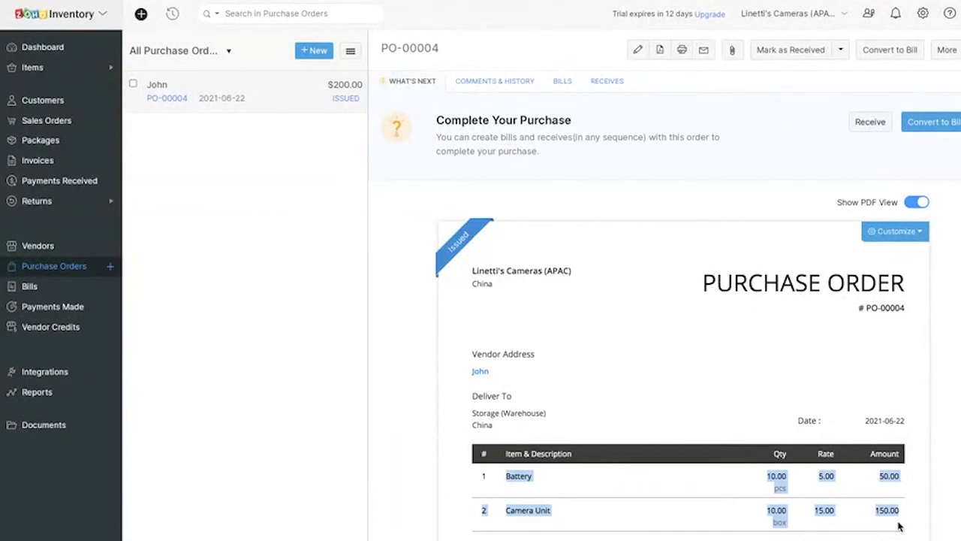
- Create purchase receive 003 for the issued purchase order, receiving 10 Battery and 10 Camera Unit, and return to the order
click(840, 50)
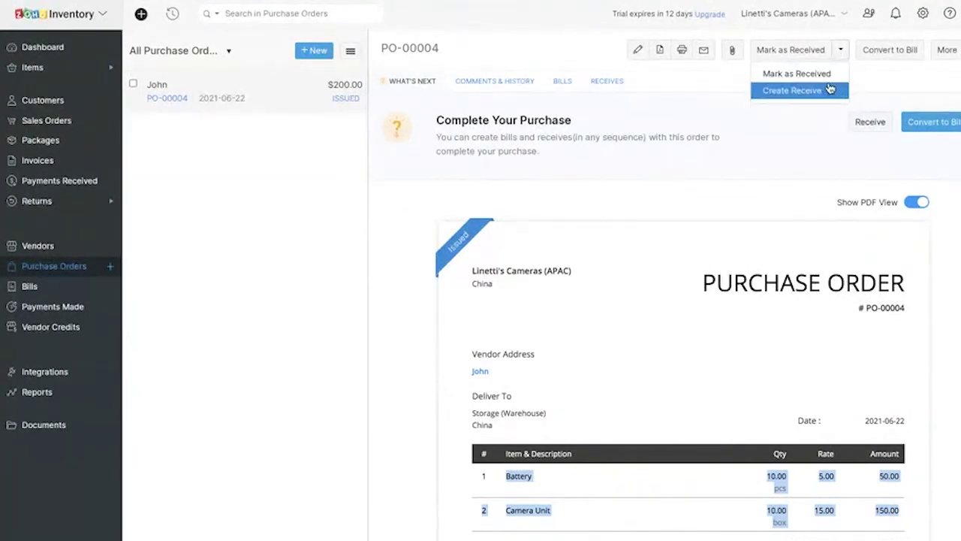
click(830, 90)
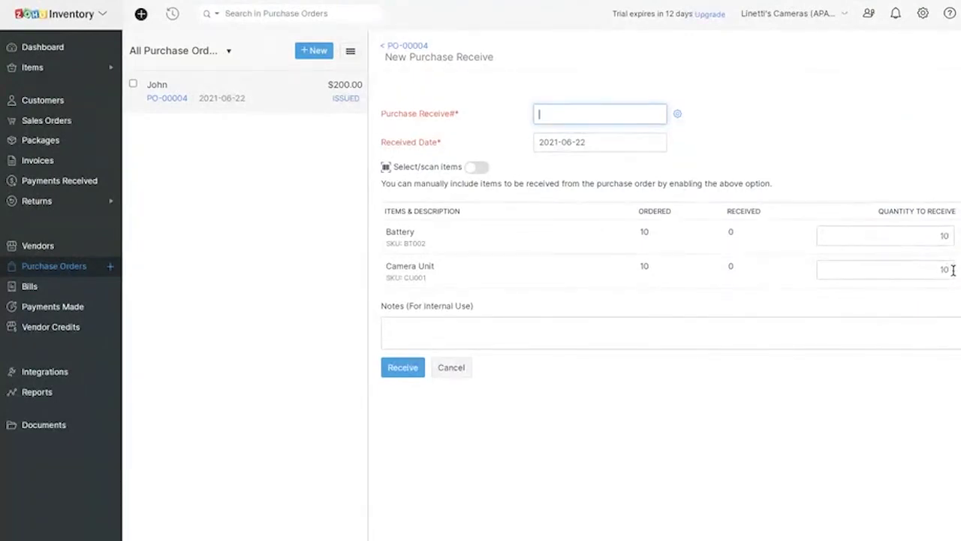
text(003)
click(401, 375)
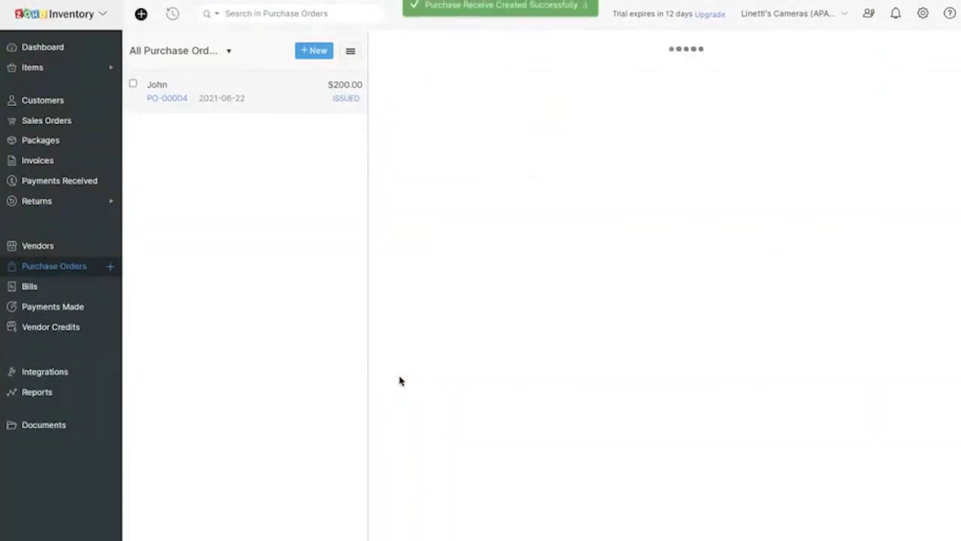
click(420, 46)
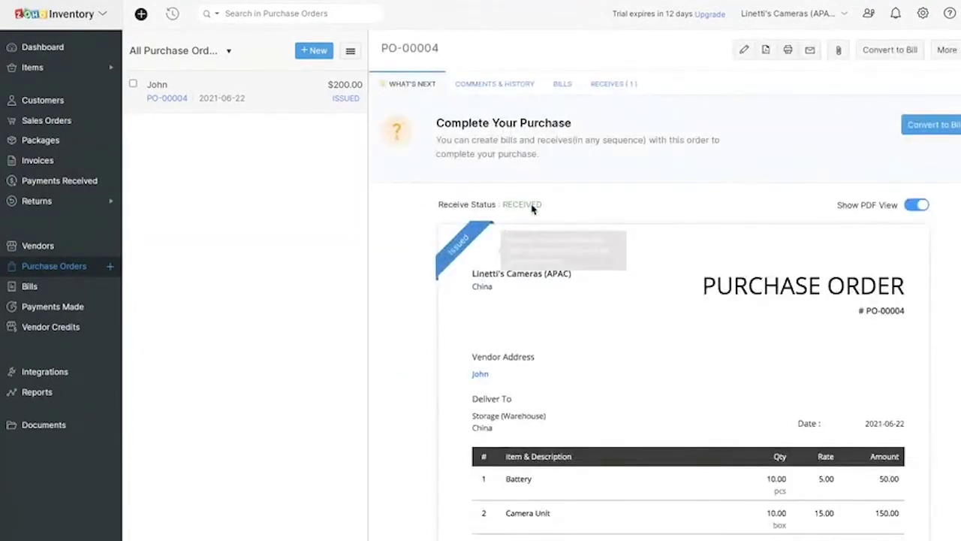
- Convert the purchase order's receive into a new bill and enter the bill number
click(621, 83)
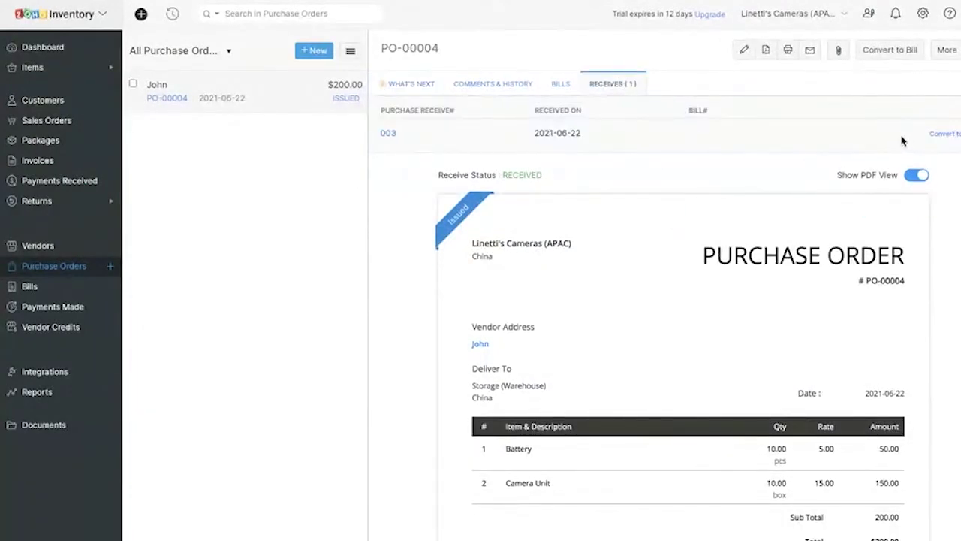
drag(930, 135, 960, 135)
click(944, 137)
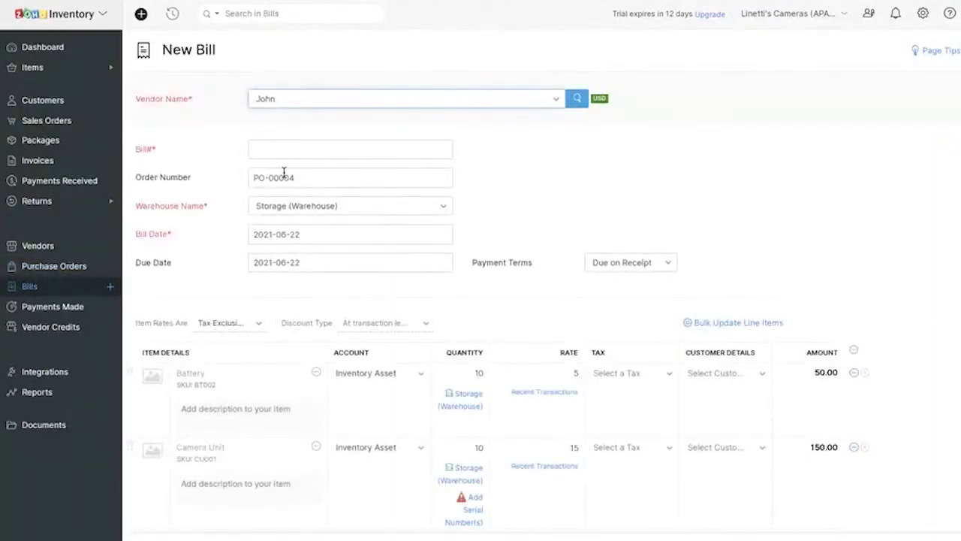
click(268, 149)
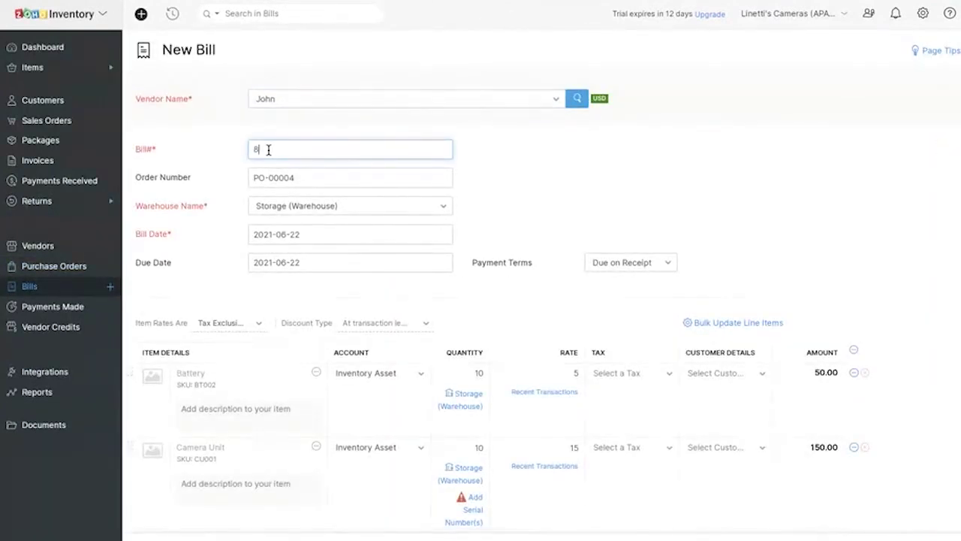
text(81277366)
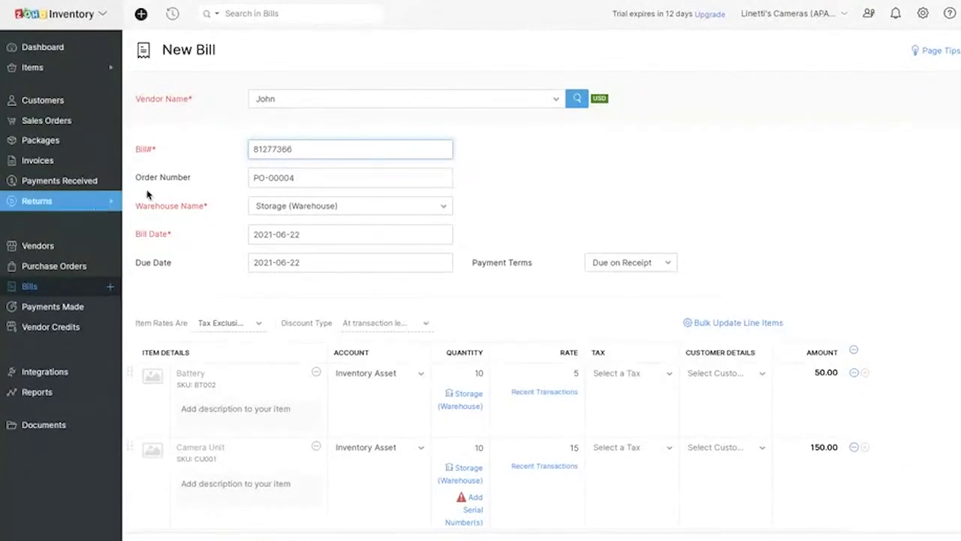
- Add serial numbers 1 through 10 to the bill's Camera Unit line and save the bill as open
scroll(406, 248, down, 3)
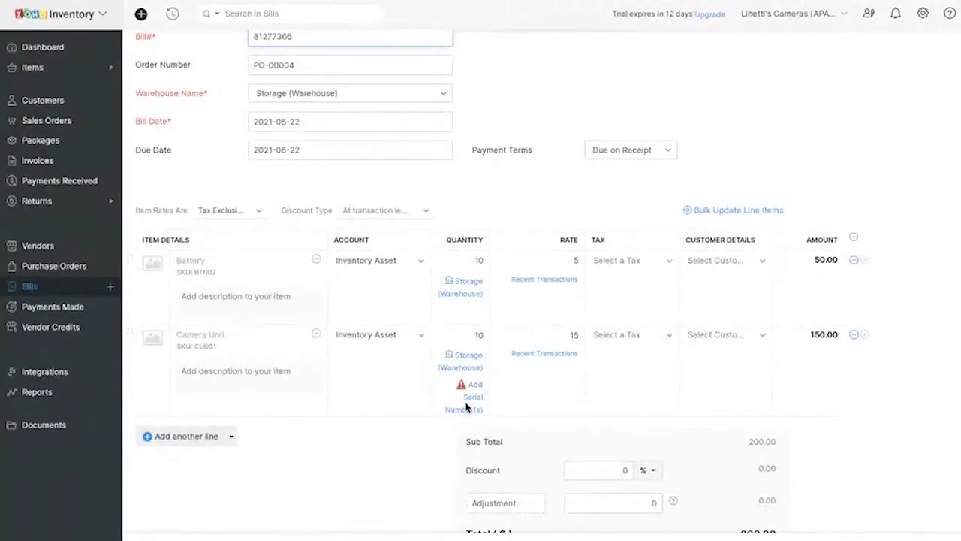
click(467, 396)
click(446, 182)
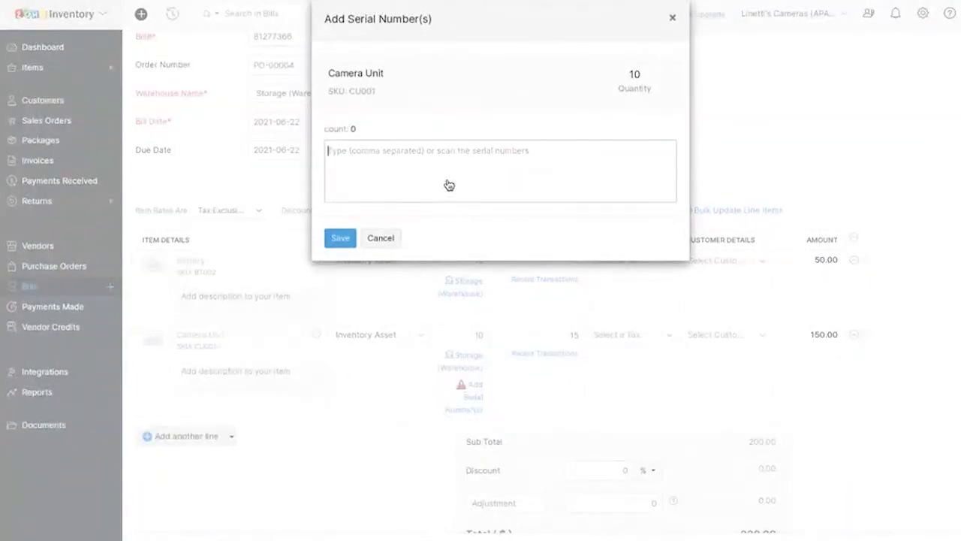
text(1,2,3,4,5,6)
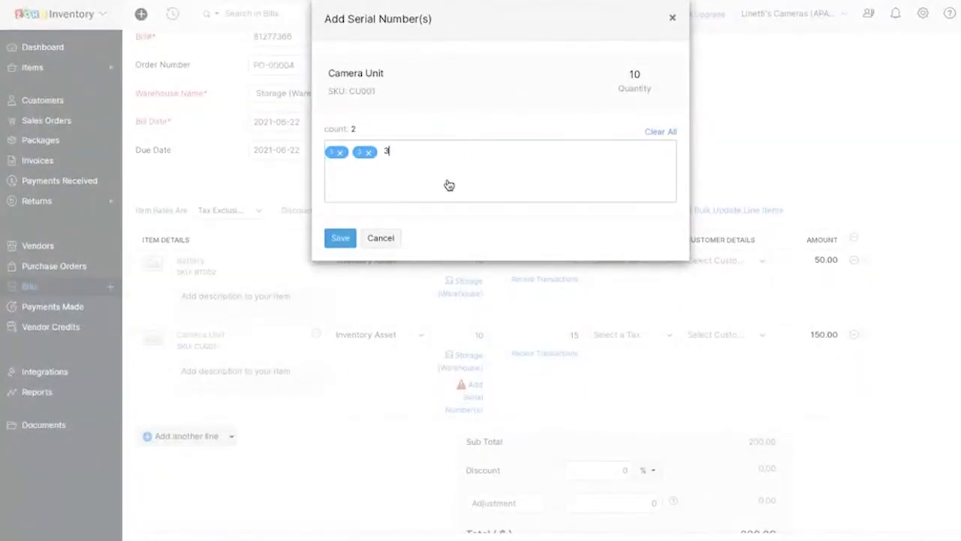
text(,7,8,)
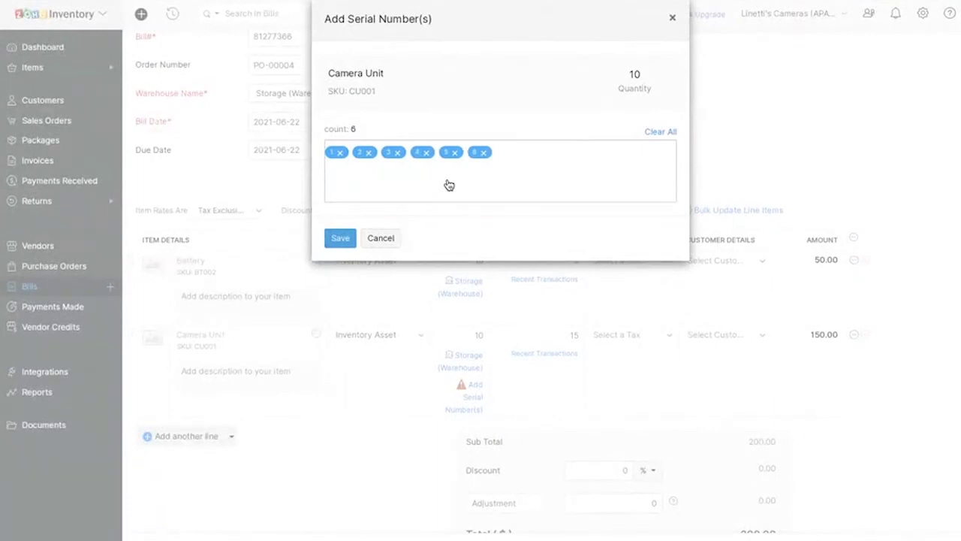
text(9)
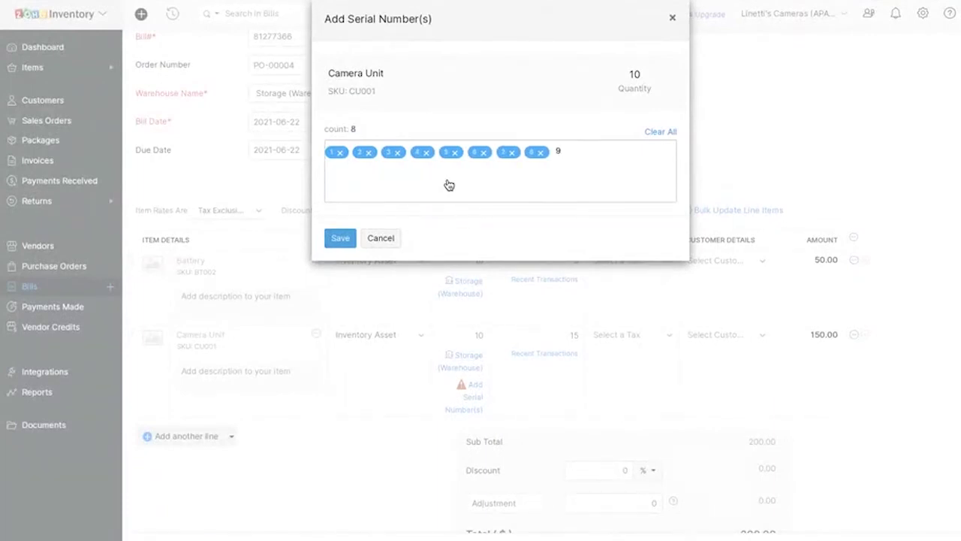
text(,10,)
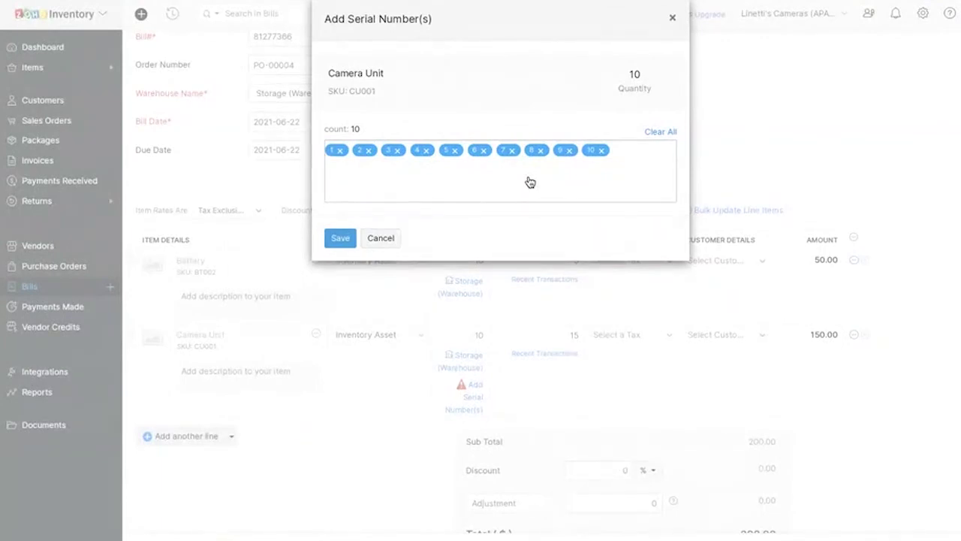
click(340, 238)
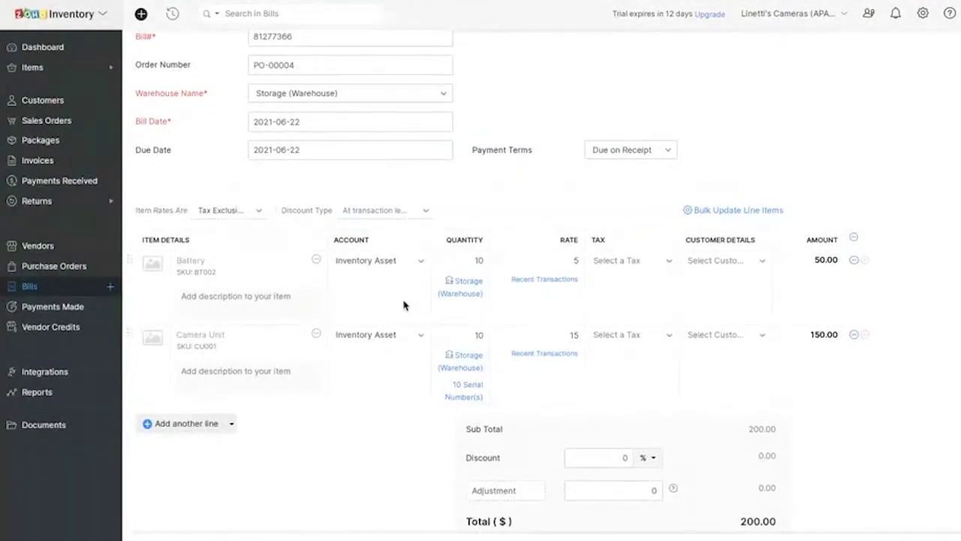
scroll(345, 392, down, 3)
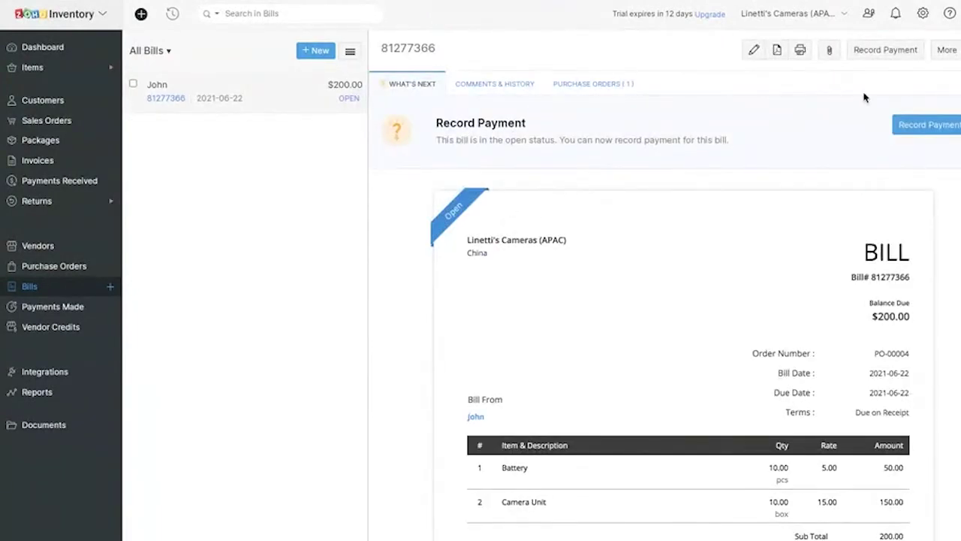
- Record a 200 USD cash payment for the bill, dated 2021-06-22 and paid through Petty Cash
click(868, 55)
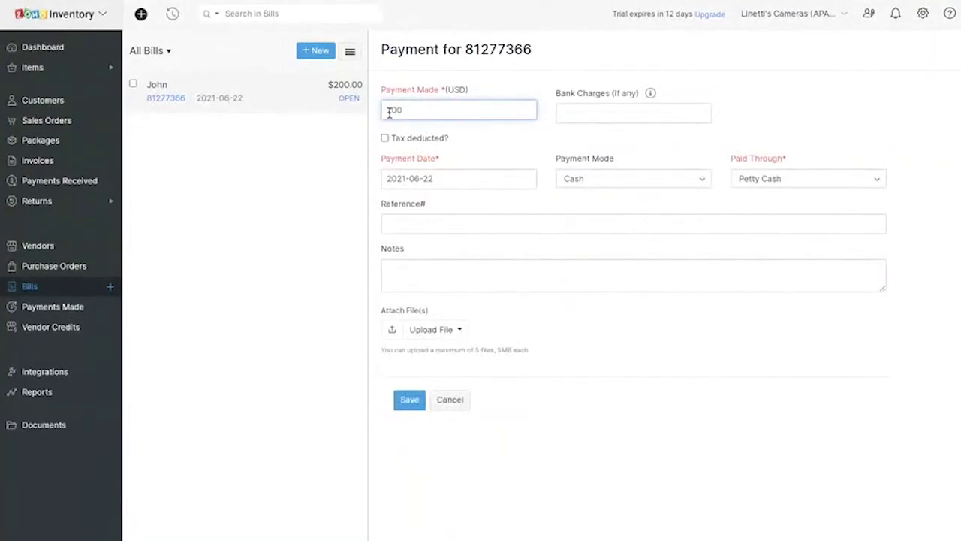
drag(384, 110, 415, 111)
drag(381, 160, 785, 165)
click(484, 202)
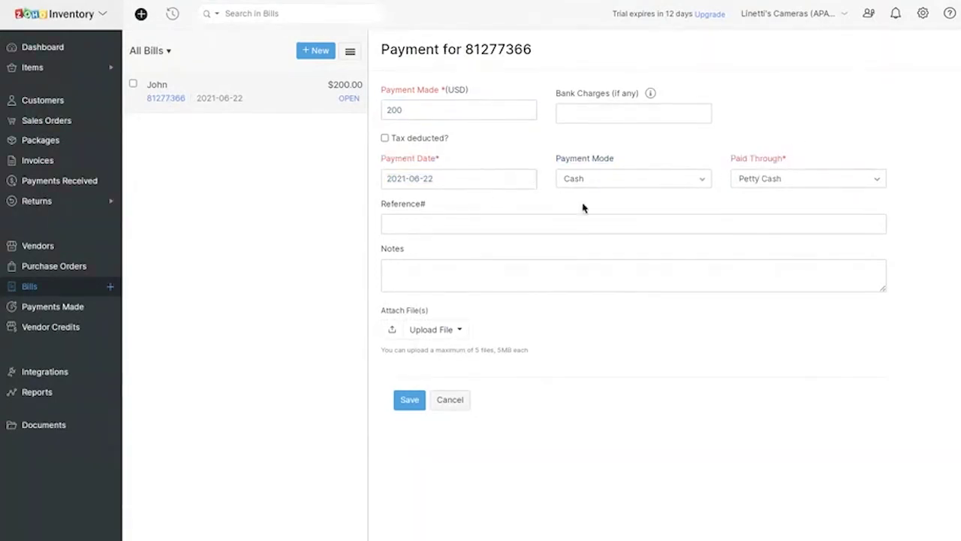
click(404, 403)
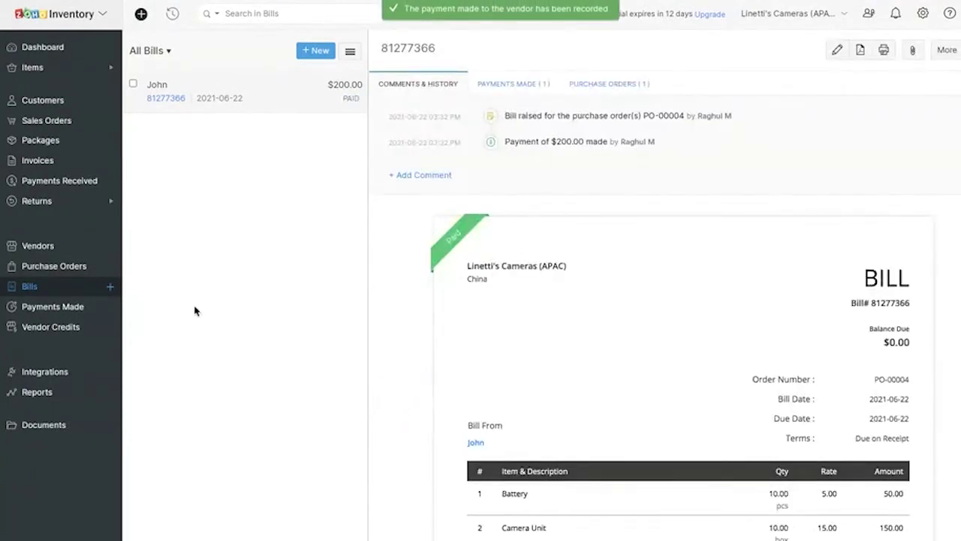
- Check the purchase order's status in the orders list and examine Test Item's accounting and physical stock
click(72, 267)
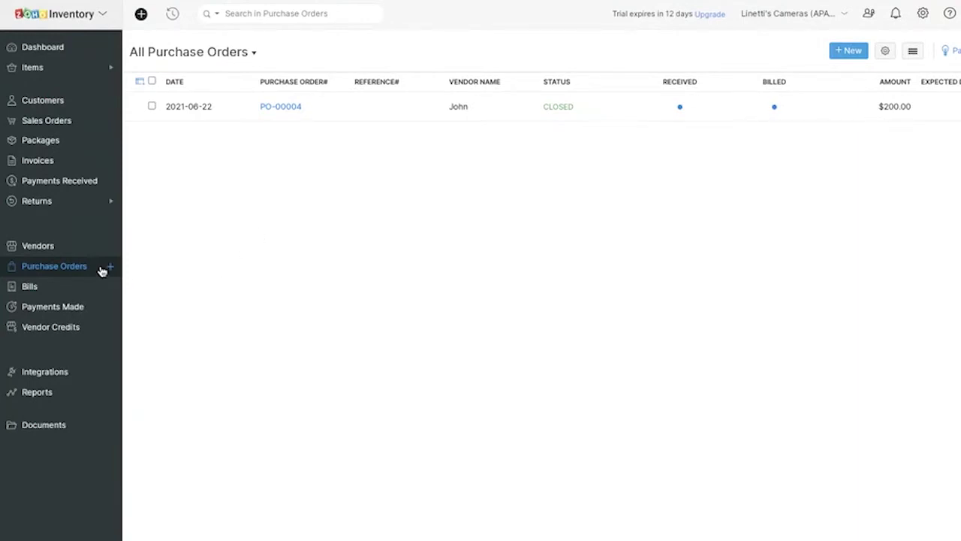
click(85, 67)
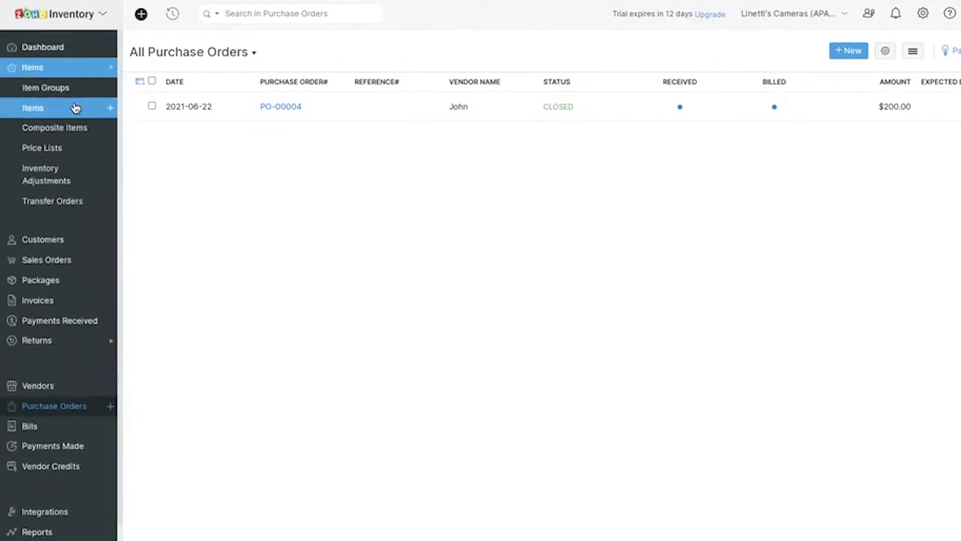
click(74, 108)
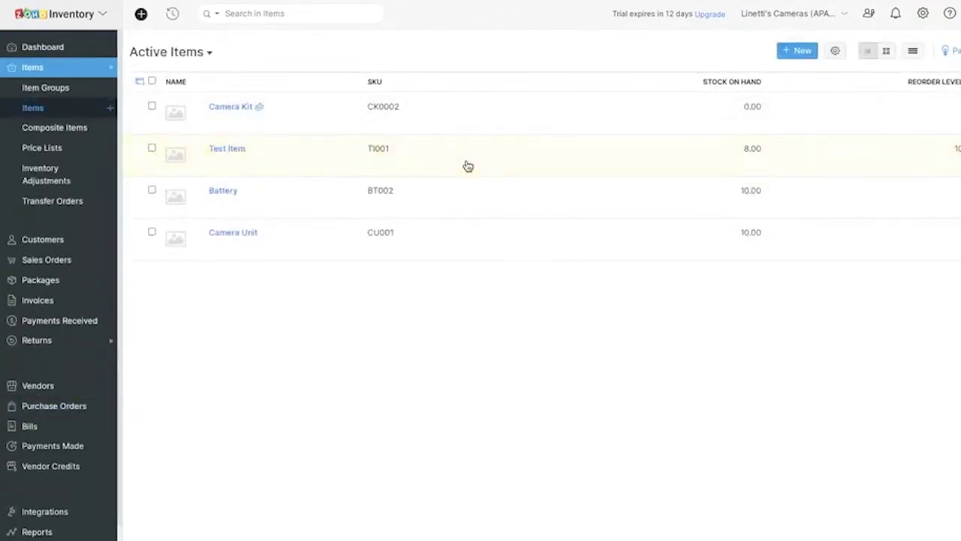
click(467, 165)
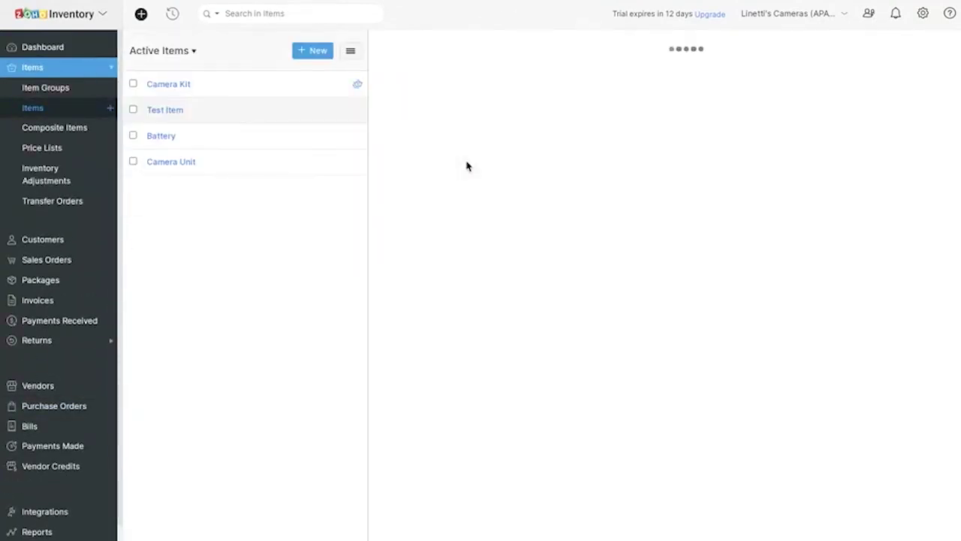
scroll(665, 261, down, 2)
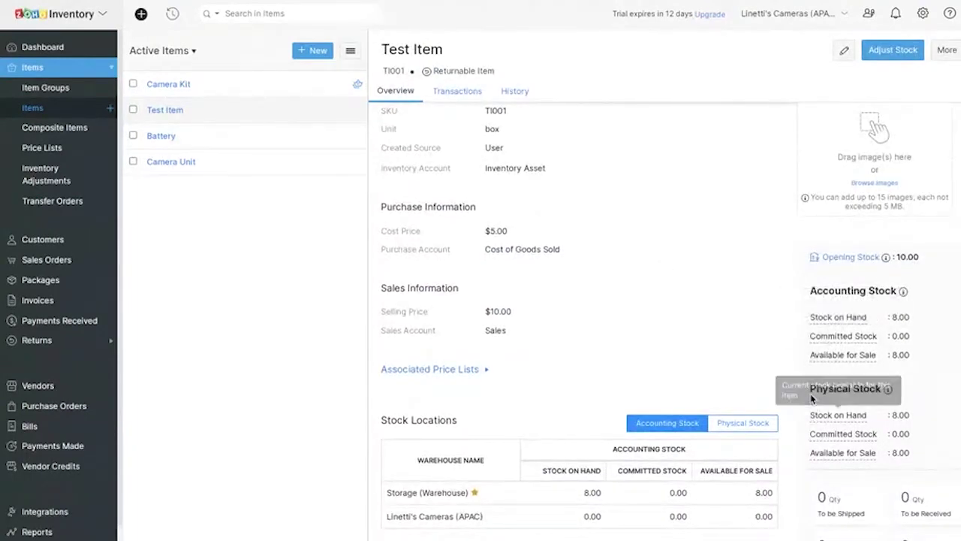
drag(810, 387, 937, 452)
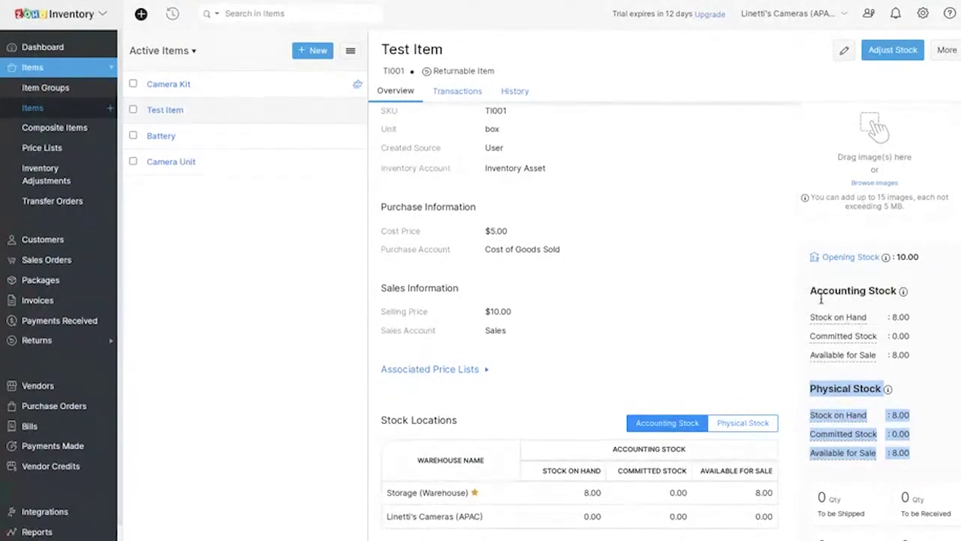
drag(808, 291, 922, 356)
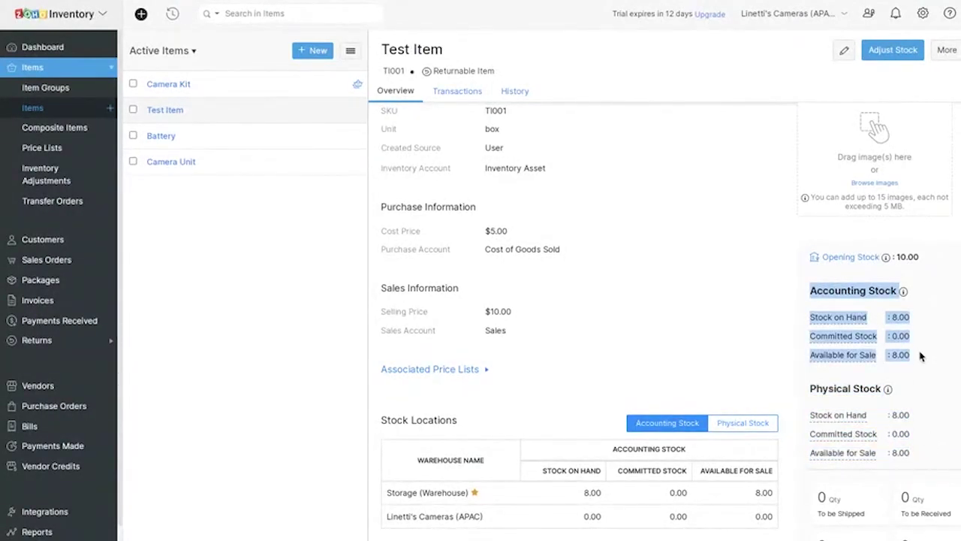
click(960, 50)
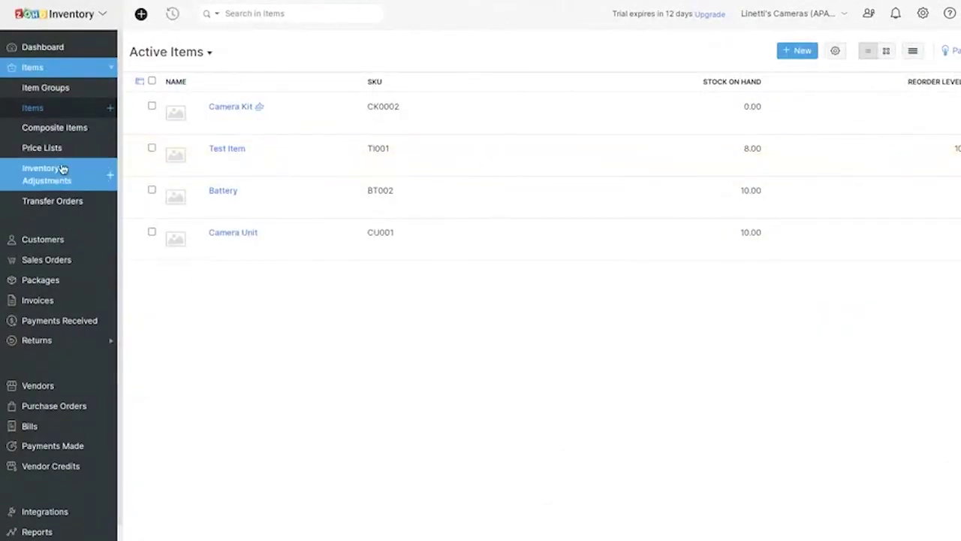
- Examine the Camera Unit item's stock locations, comparing Storage (Warehouse) with Linetti's Cameras (APAC)
click(333, 257)
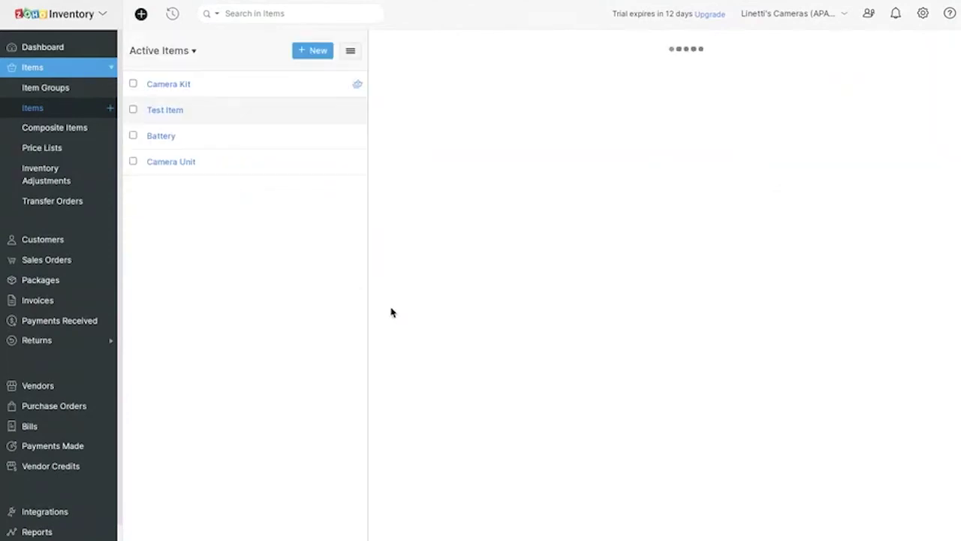
scroll(461, 352, down, 2)
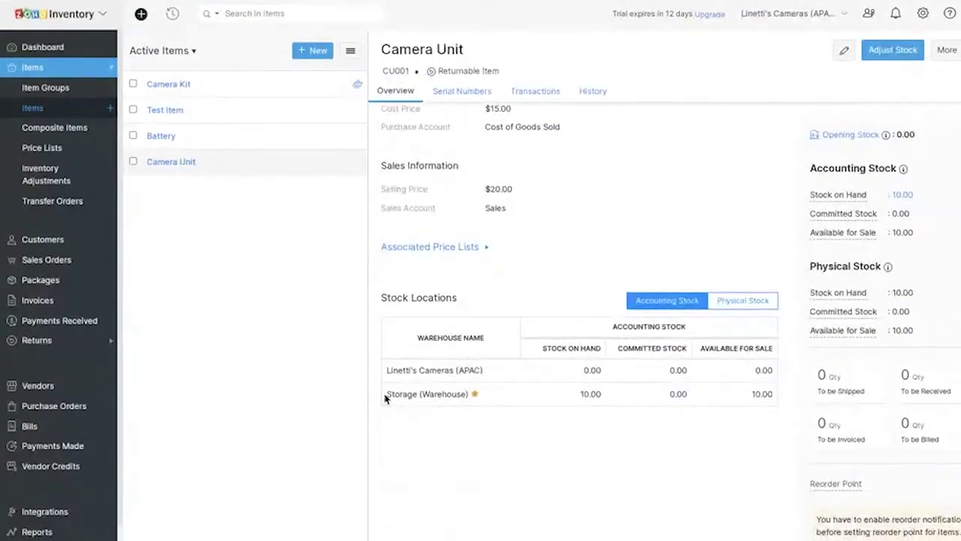
drag(385, 395, 771, 390)
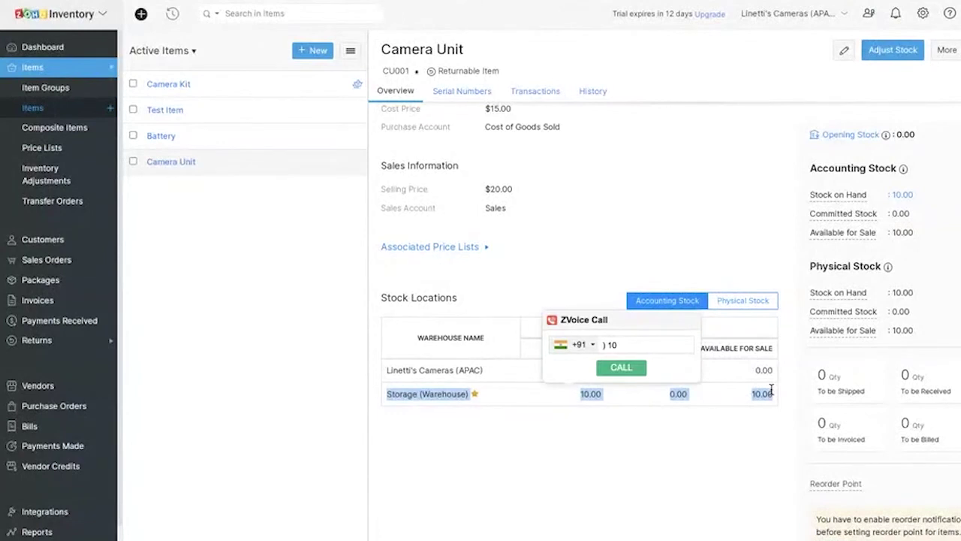
click(591, 512)
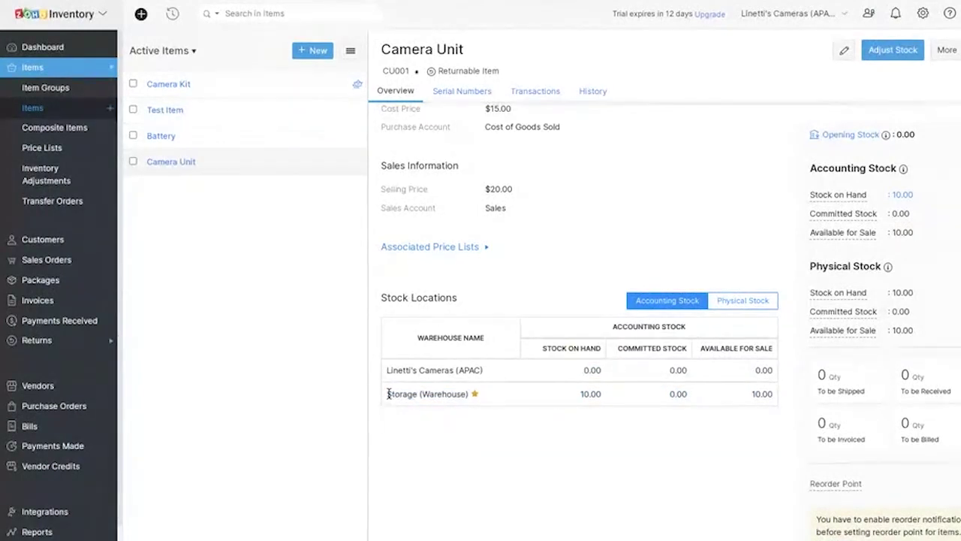
drag(386, 395, 520, 398)
drag(387, 369, 492, 373)
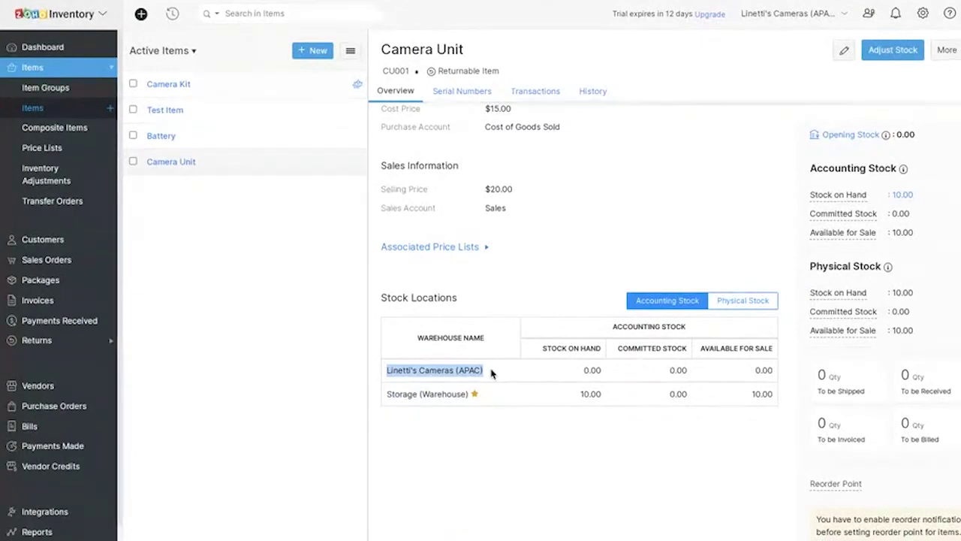
- Create a transfer order, enter its order number, and set Storage (Warehouse) as source and Linetti's Cameras (APAC) as destination
click(53, 203)
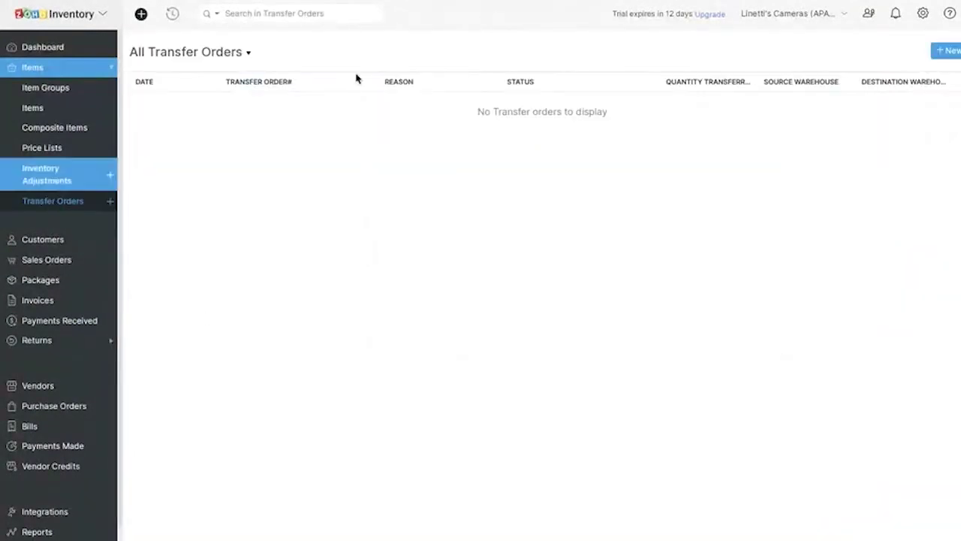
click(948, 53)
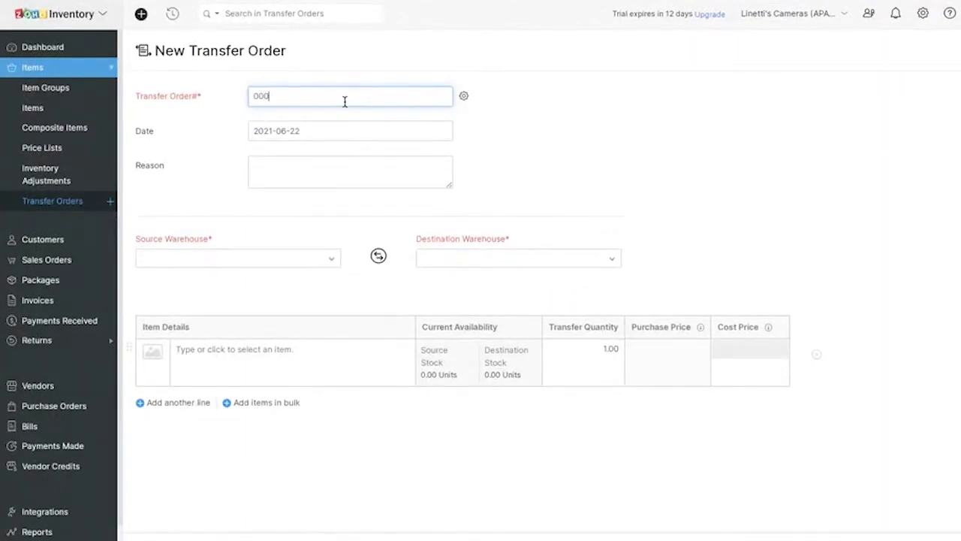
click(294, 265)
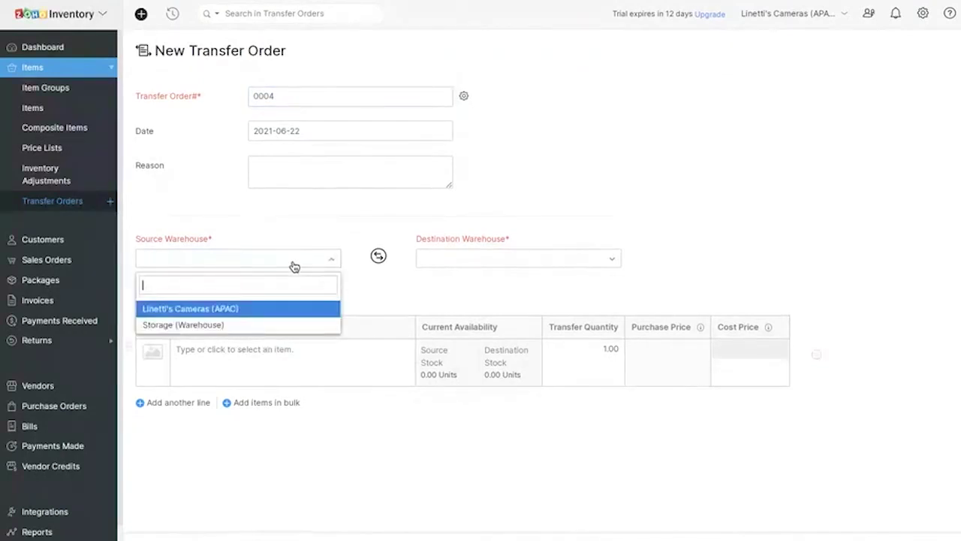
click(279, 324)
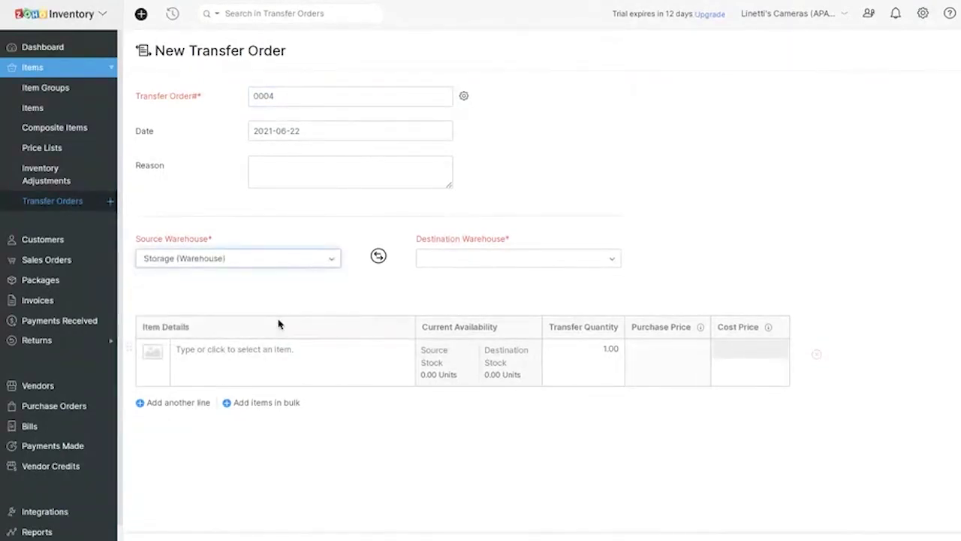
click(525, 264)
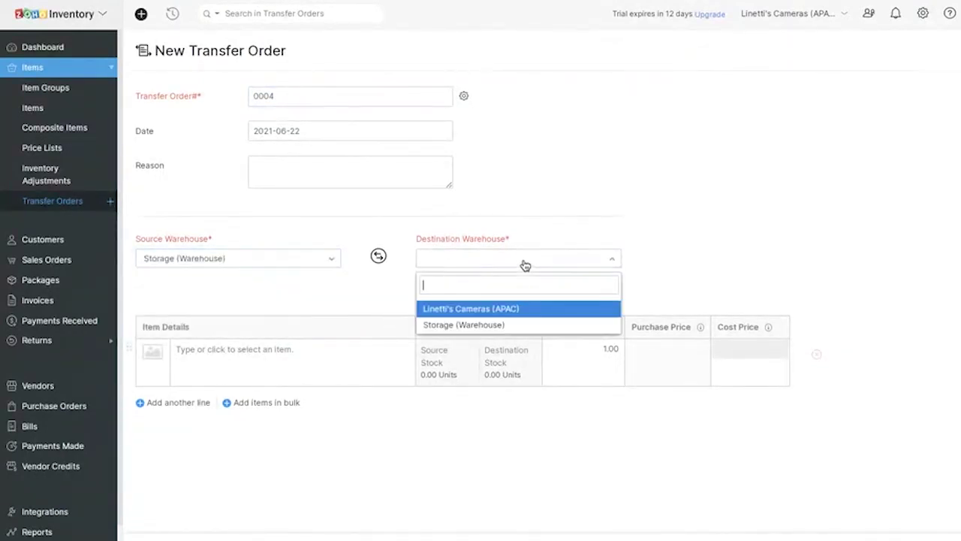
click(496, 314)
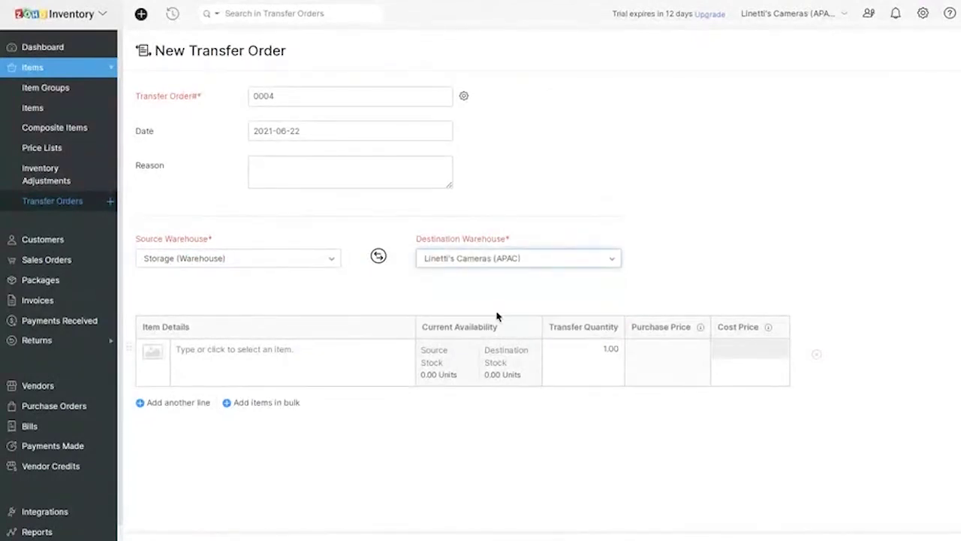
- Add Camera Unit and Battery to the transfer order, each with a transfer quantity of 5
click(211, 358)
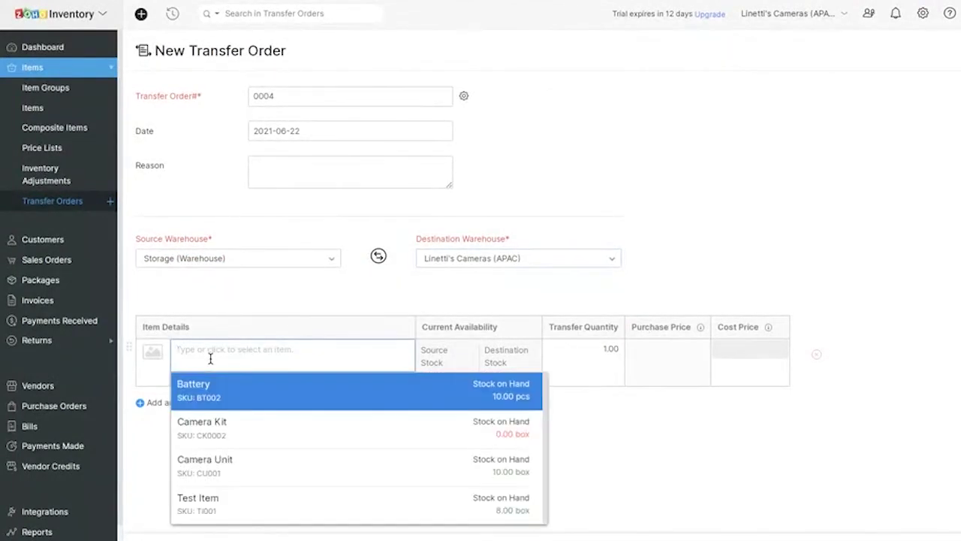
click(220, 479)
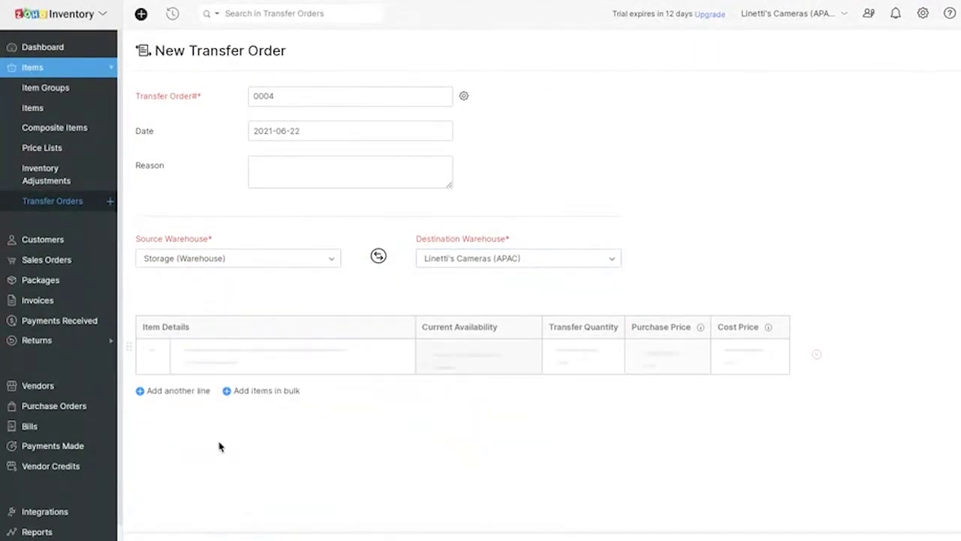
click(228, 434)
scroll(256, 510, down, 1)
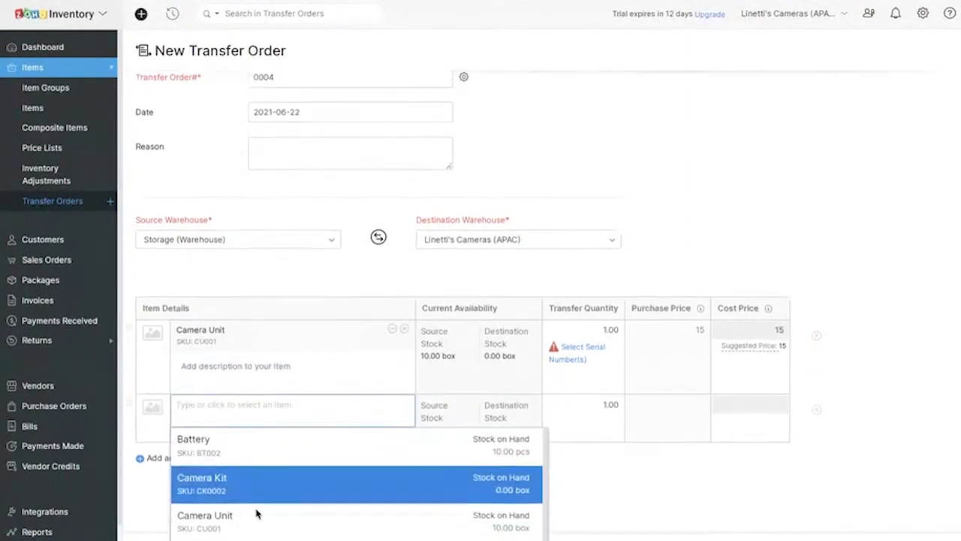
click(255, 453)
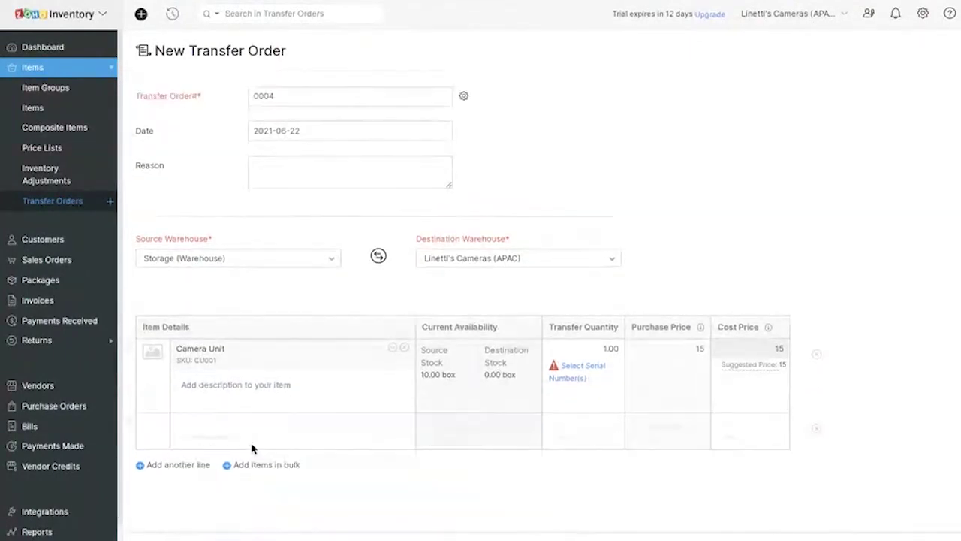
click(606, 347)
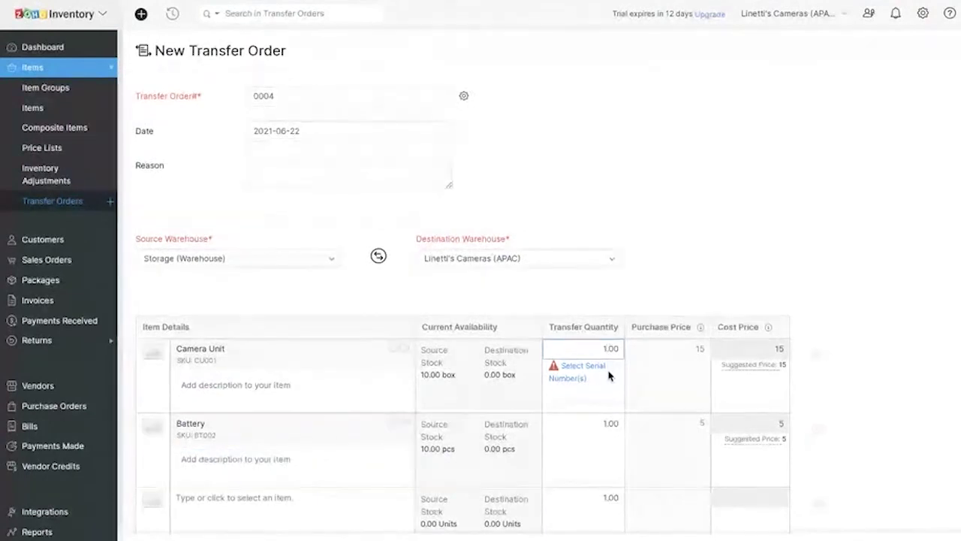
click(605, 424)
click(618, 461)
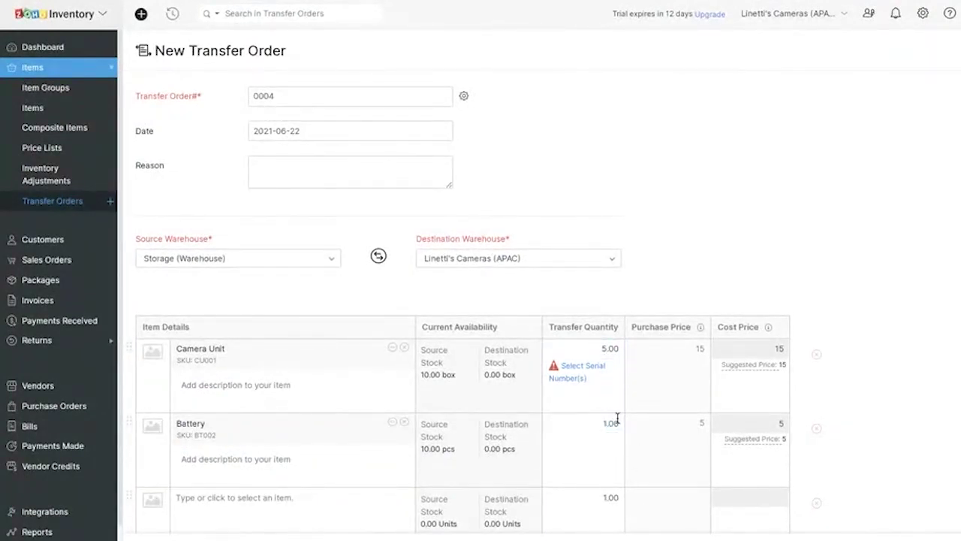
click(617, 423)
click(594, 294)
- Assign serial numbers 1, 2, 3, 4 and 5 to the transfer order's Camera Unit line
click(575, 374)
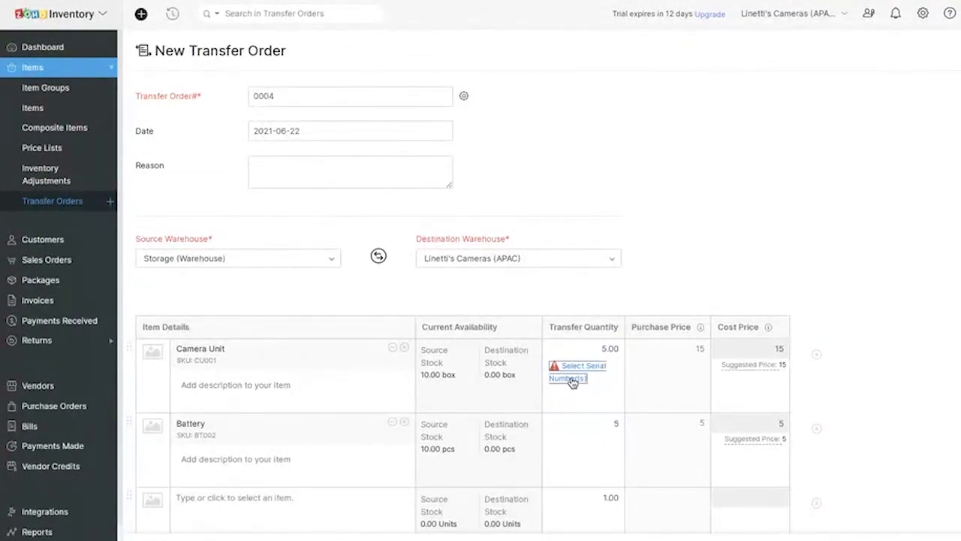
click(393, 170)
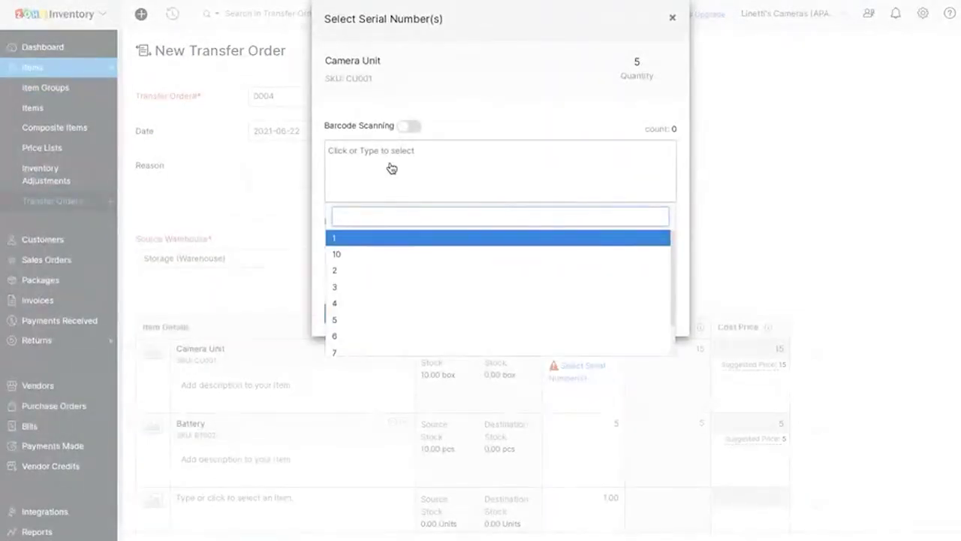
click(374, 236)
click(387, 181)
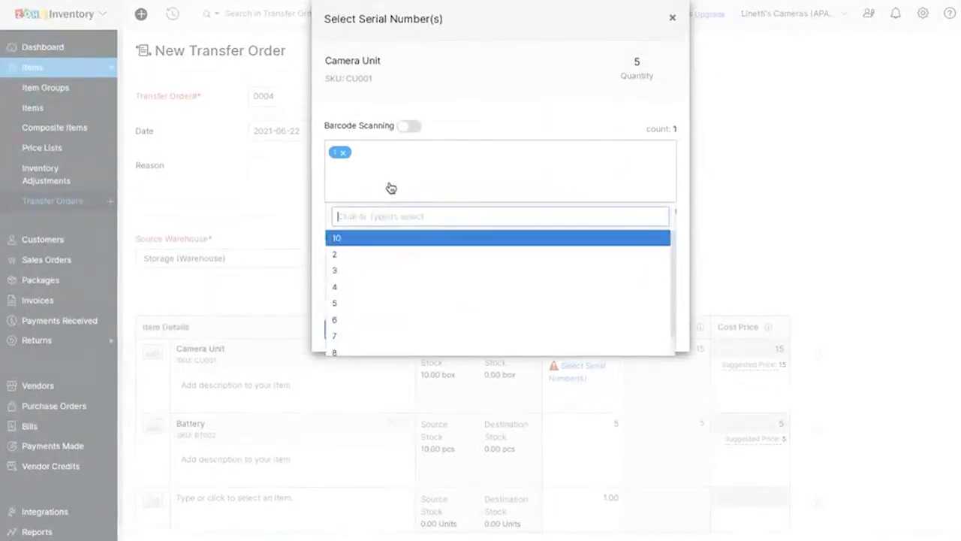
click(396, 255)
click(427, 174)
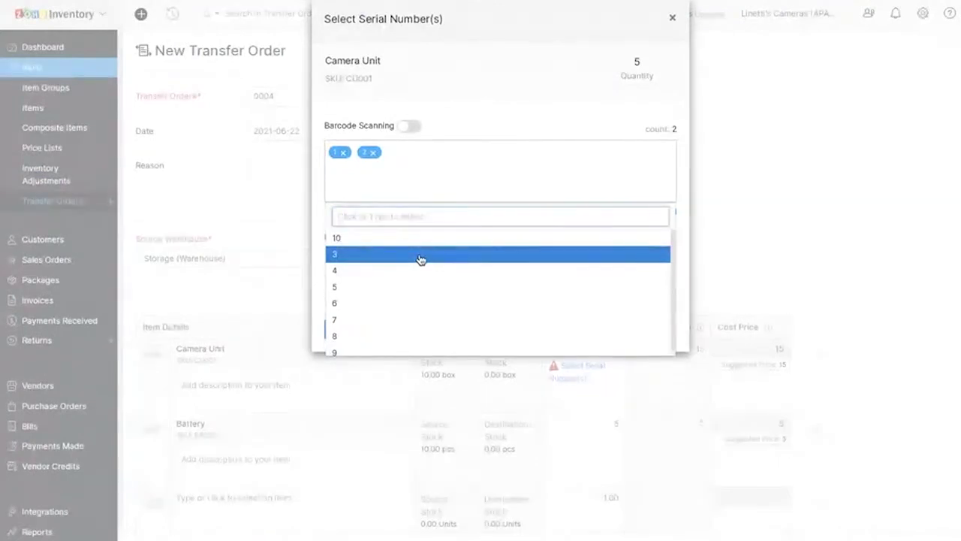
click(421, 259)
click(460, 188)
click(457, 256)
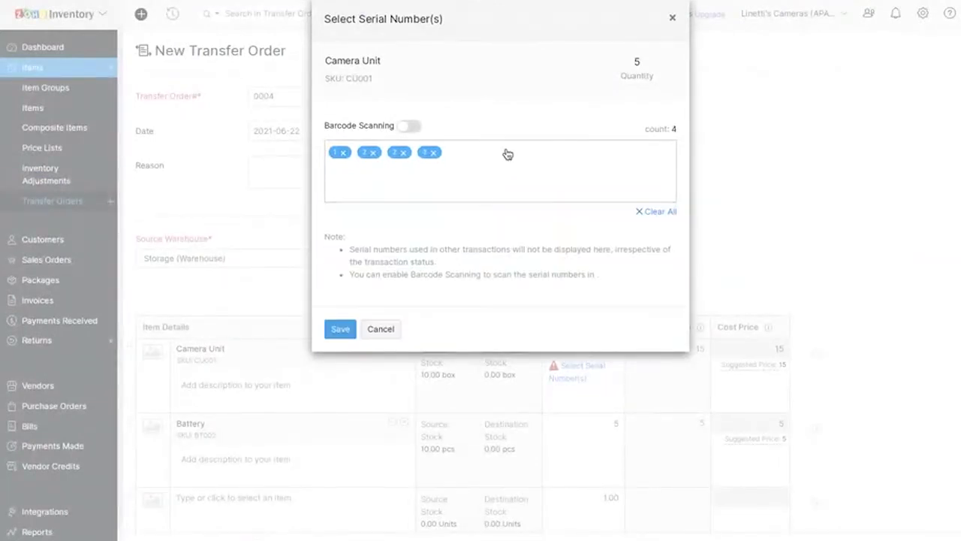
click(507, 159)
click(467, 259)
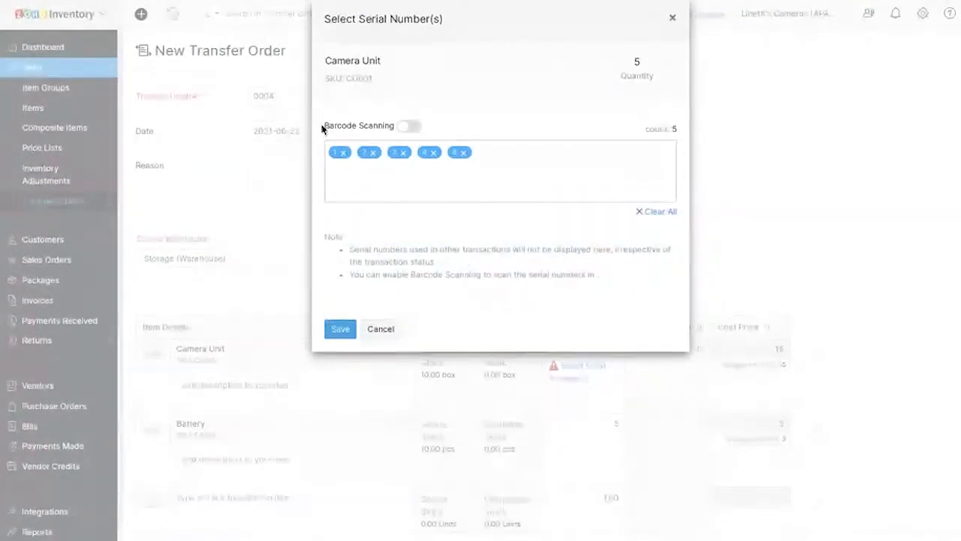
drag(323, 126, 396, 137)
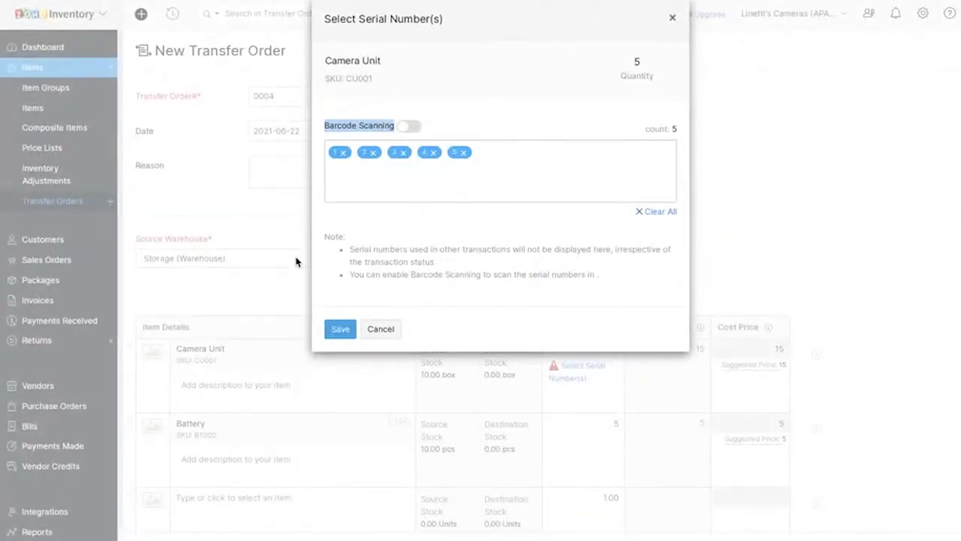
click(334, 332)
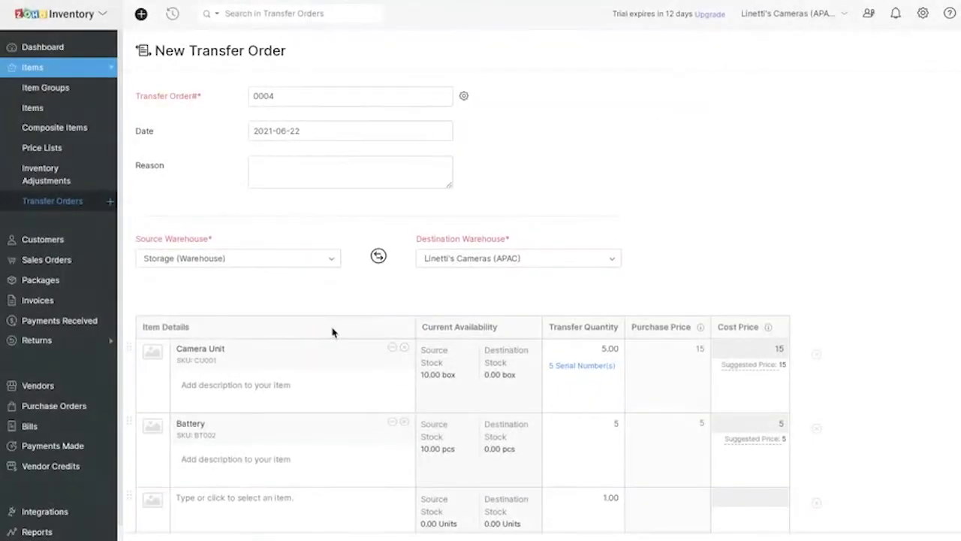
- Initiate the transfer order to Linetti's Cameras (APAC) and mark it as transferred on 2021-06-22
scroll(367, 387, down, 2)
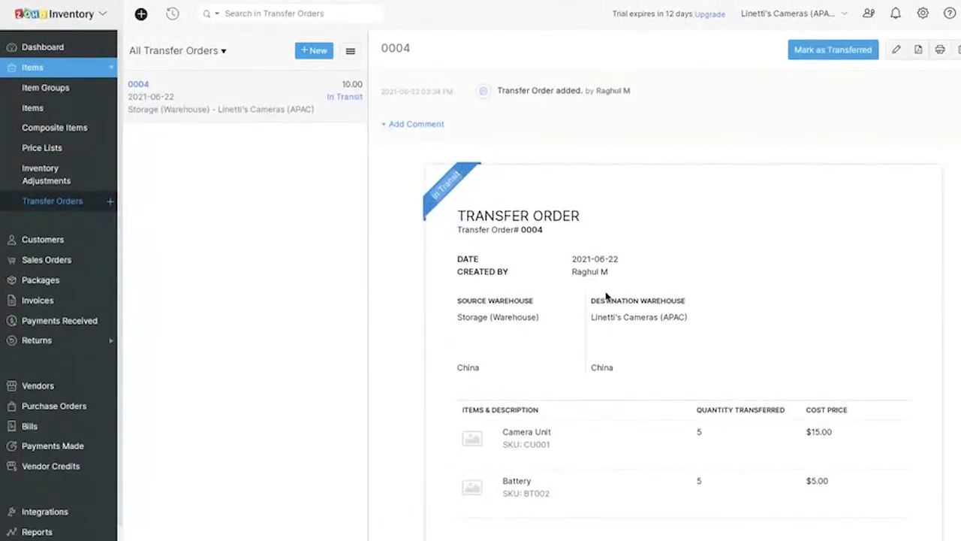
drag(592, 297, 698, 313)
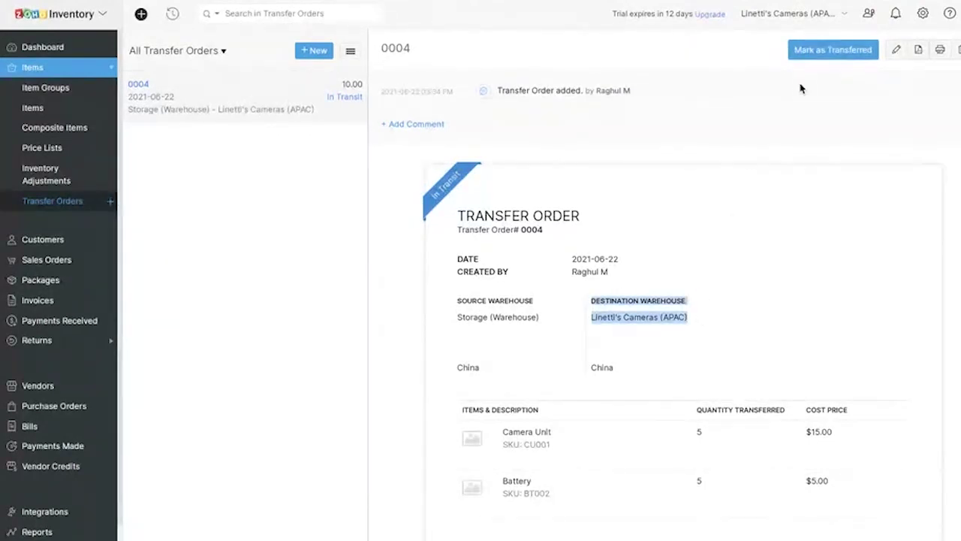
click(807, 53)
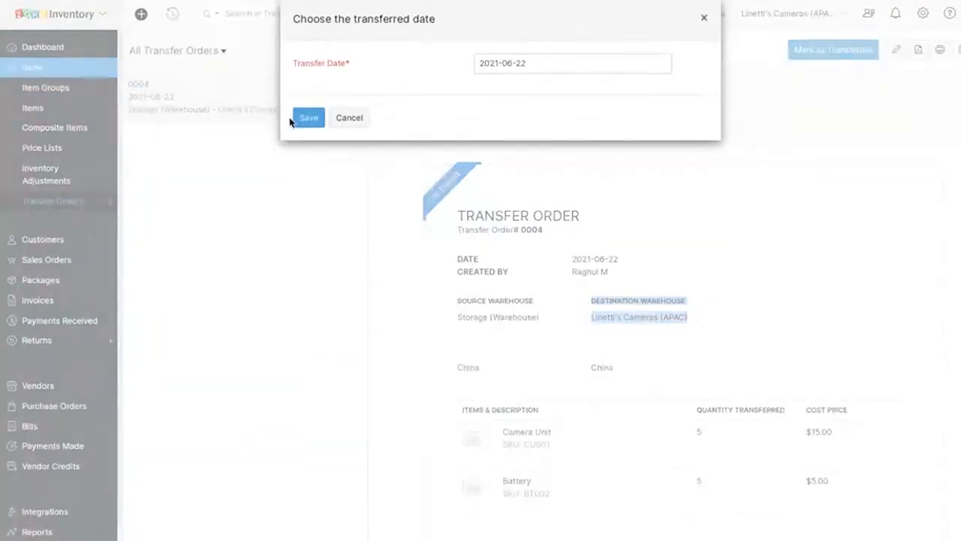
click(300, 119)
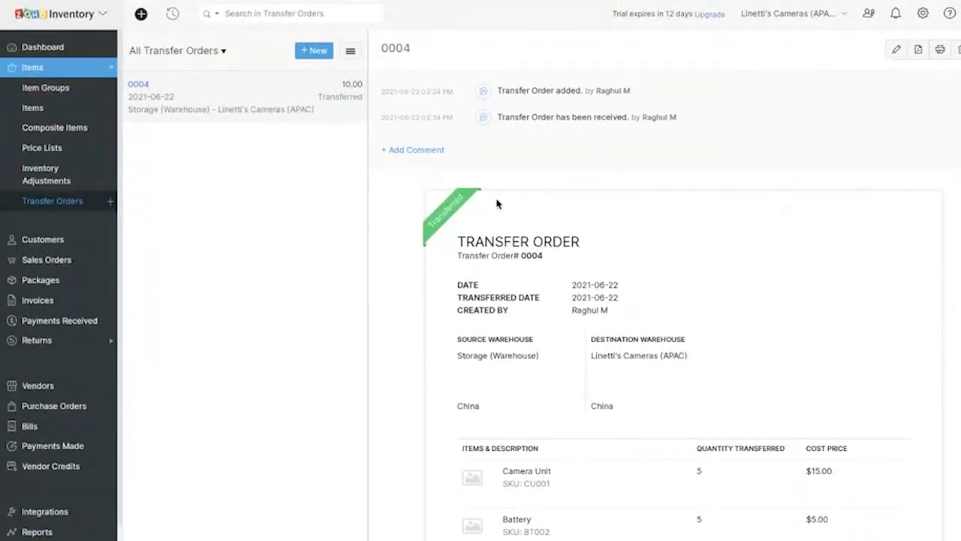
- Start a new bundle for the Camera Kit composite item and review its quantity to bundle and associated items
click(62, 129)
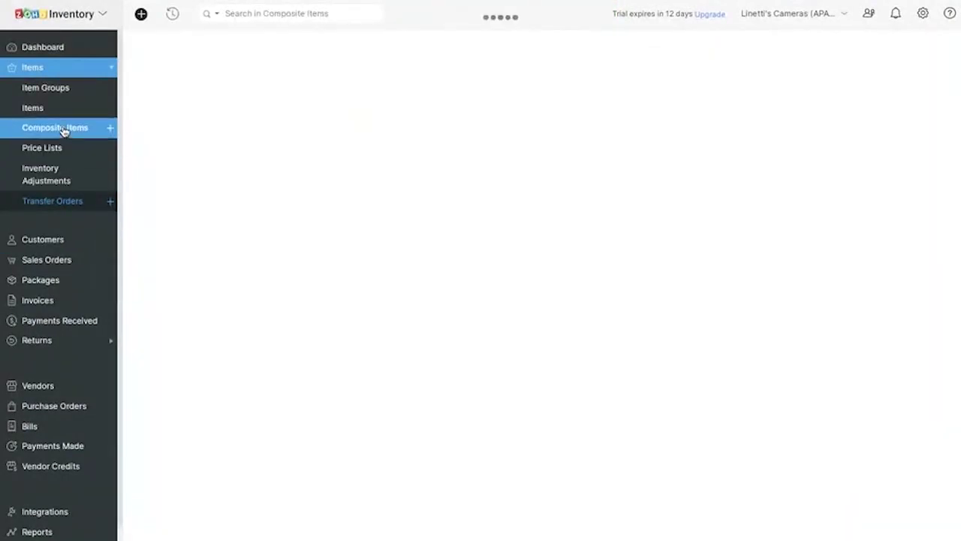
click(277, 114)
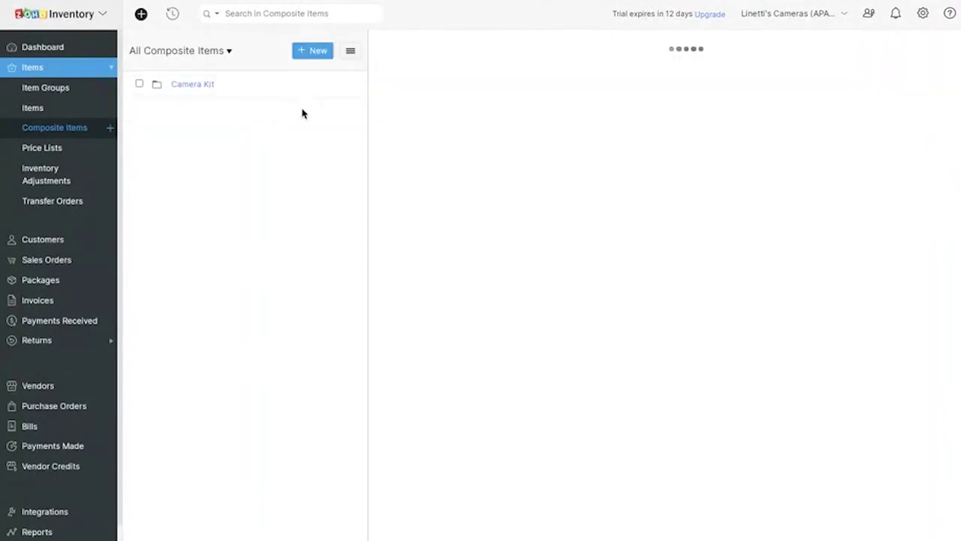
click(901, 48)
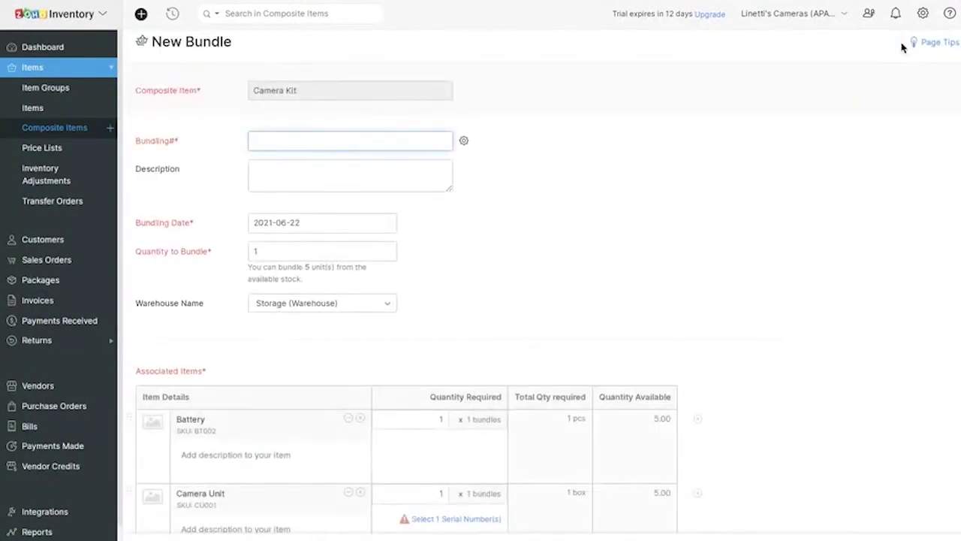
click(273, 252)
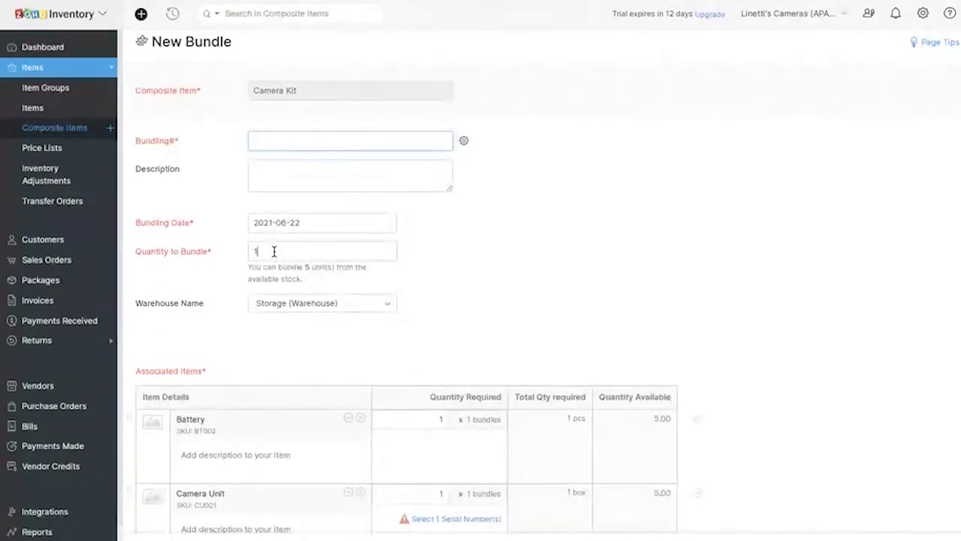
scroll(368, 294, down, 1)
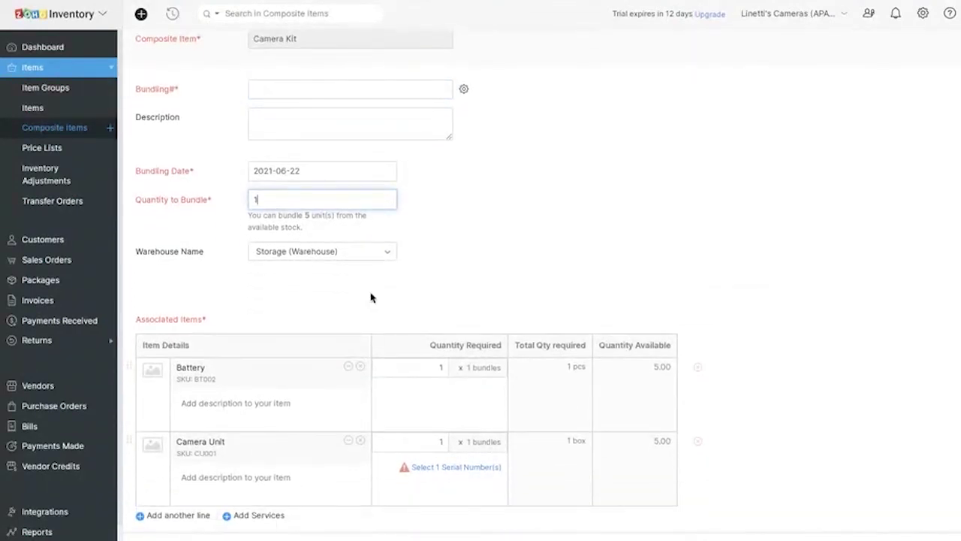
scroll(370, 298, down, 1)
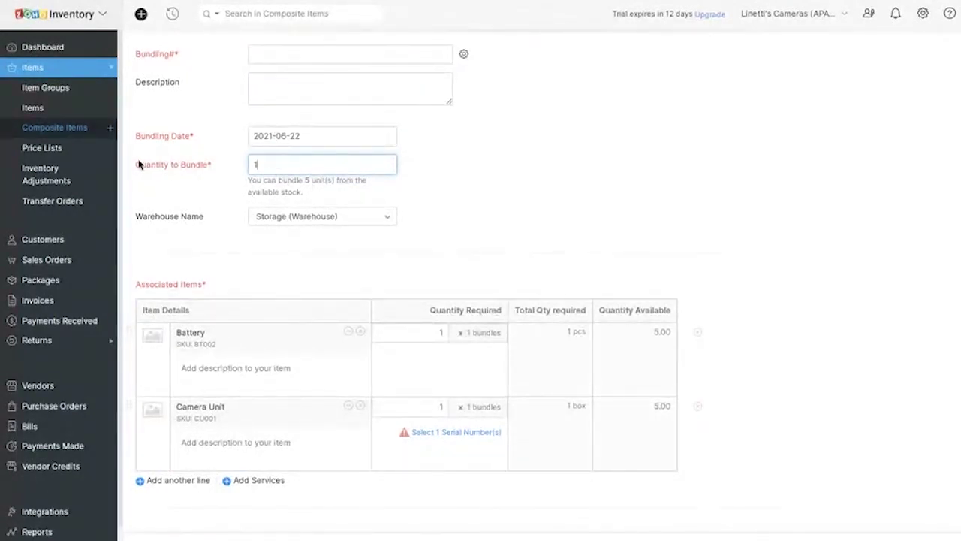
drag(138, 164, 211, 173)
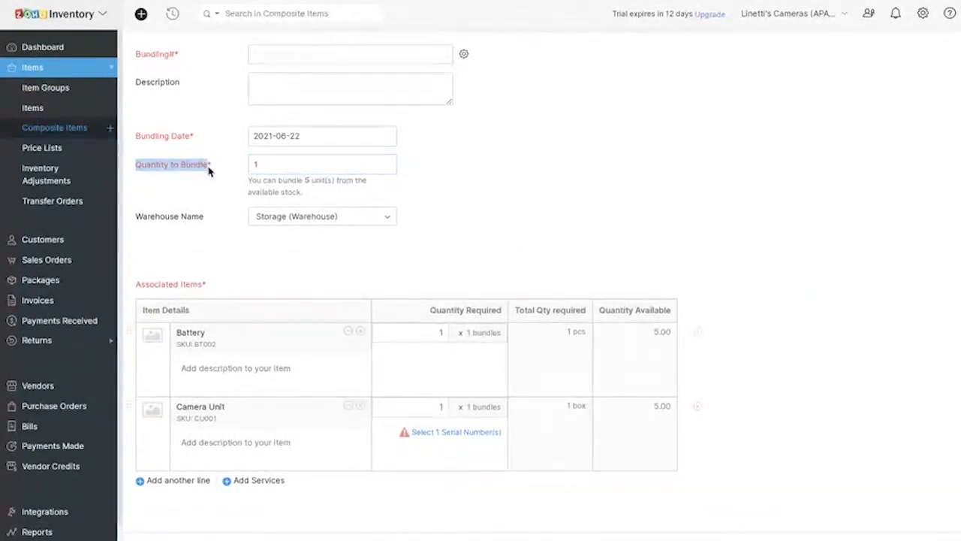
- Examine the serial numbers available for the bundle's Camera Unit line without choosing any
scroll(350, 272, down, 1)
click(489, 422)
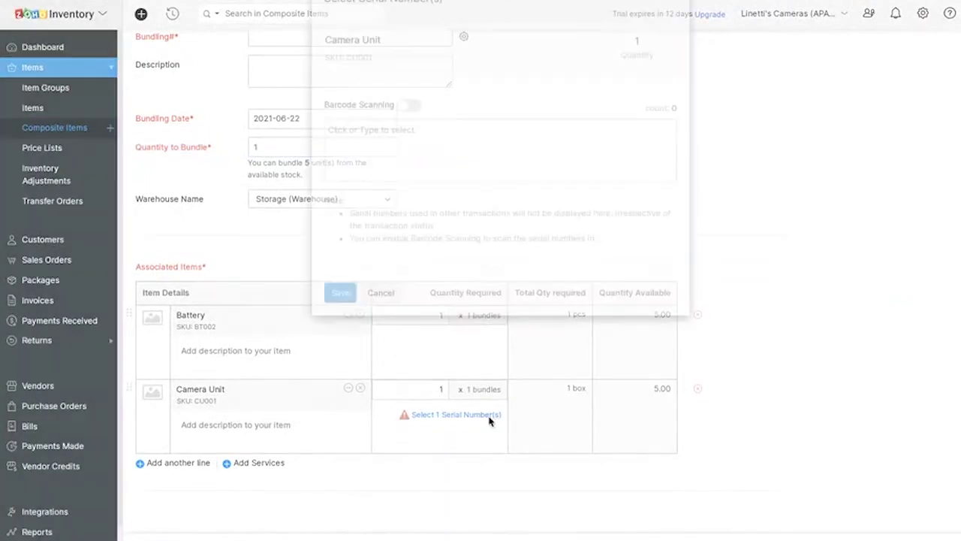
click(472, 191)
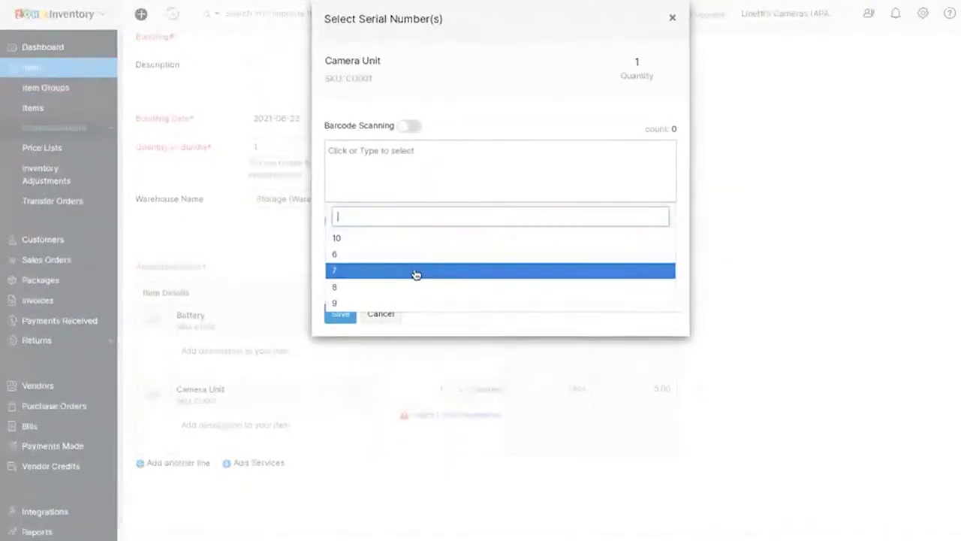
click(833, 112)
click(672, 23)
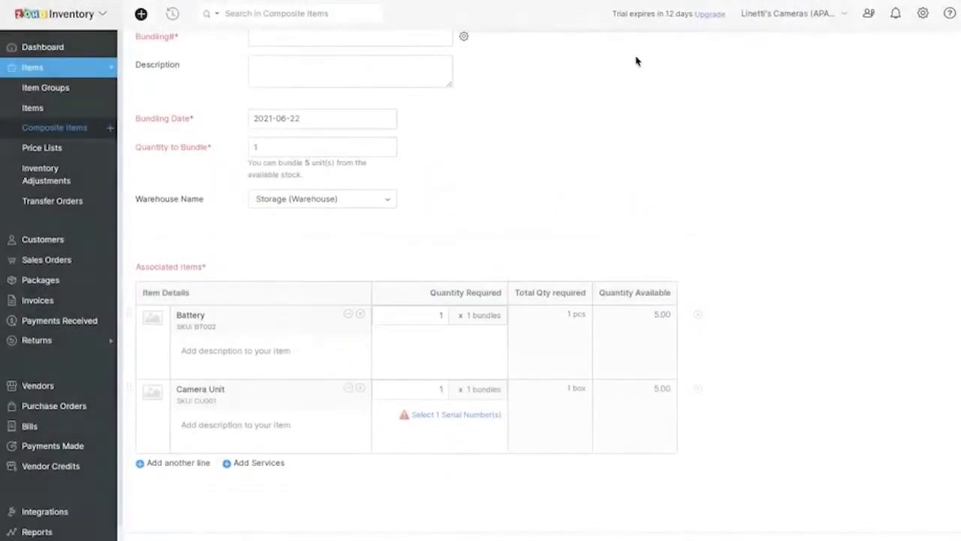
scroll(323, 165, up, 2)
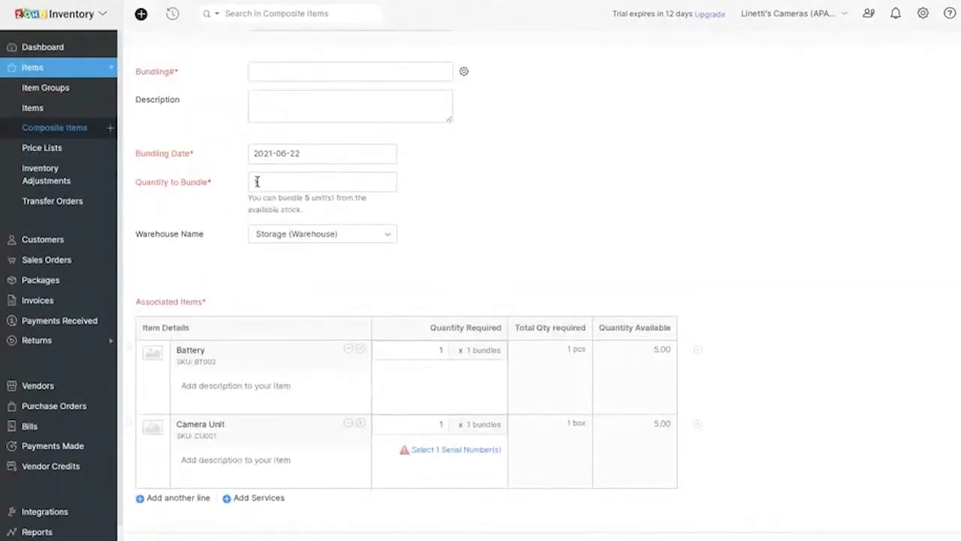
- Set the bundle's warehouse to Linetti's Cameras (APAC) and assign serial number 1 to its Camera Unit line
click(298, 231)
click(301, 255)
scroll(455, 350, down, 2)
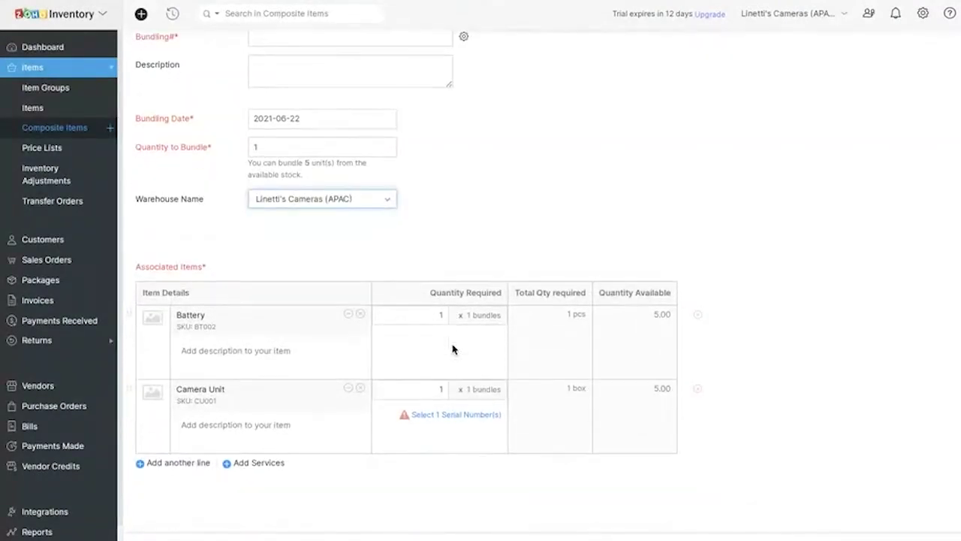
click(440, 415)
click(452, 179)
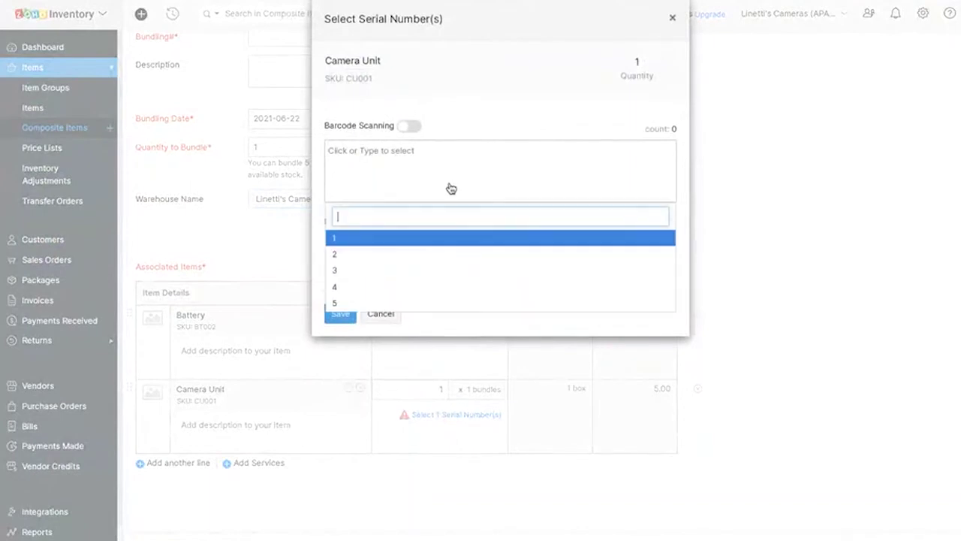
click(433, 238)
click(334, 333)
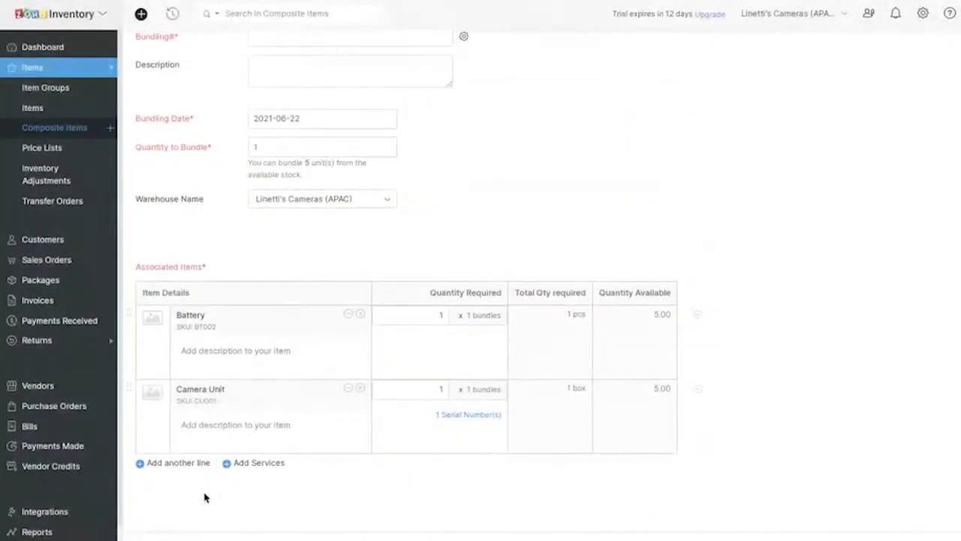
- Enter 001 as the bundling number and save the Camera Kit bundle
click(184, 539)
click(382, 194)
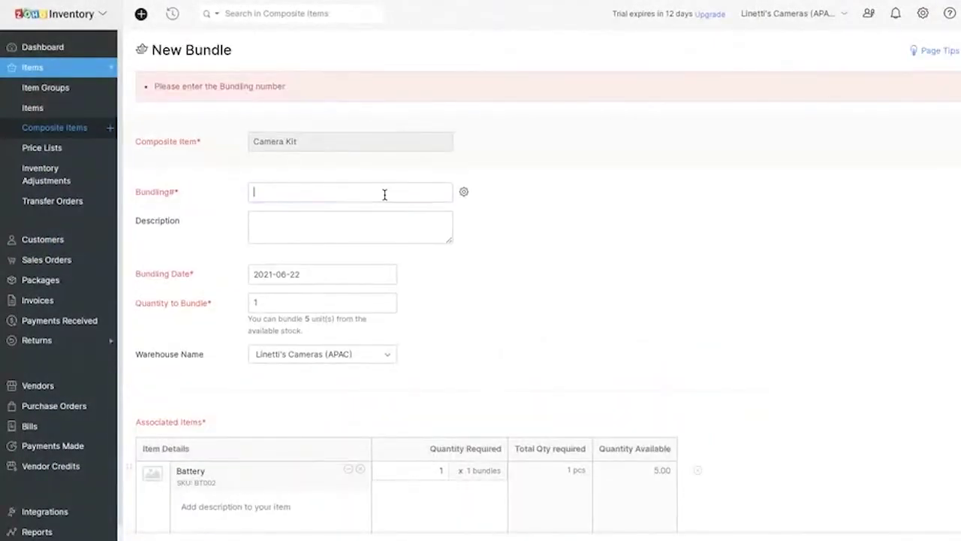
text(001)
scroll(408, 263, down, 2)
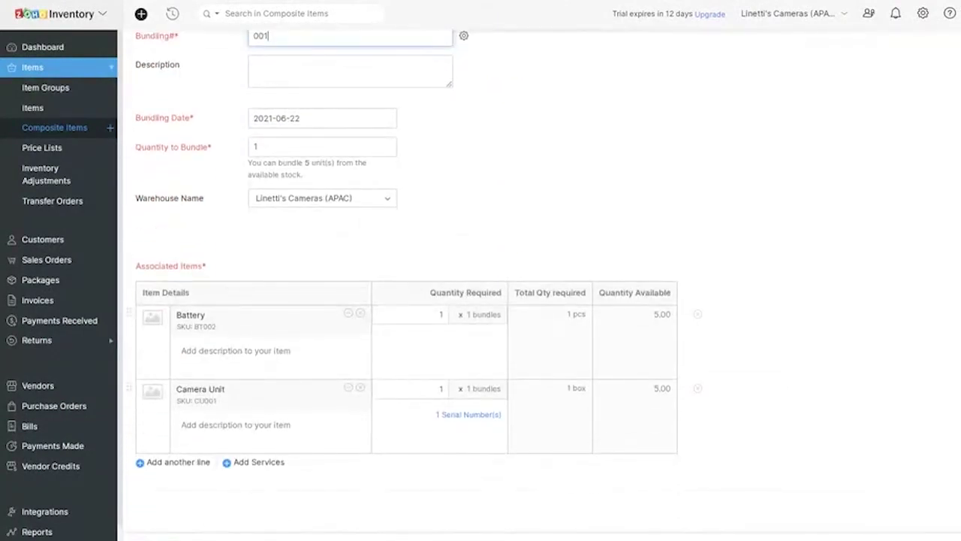
click(184, 539)
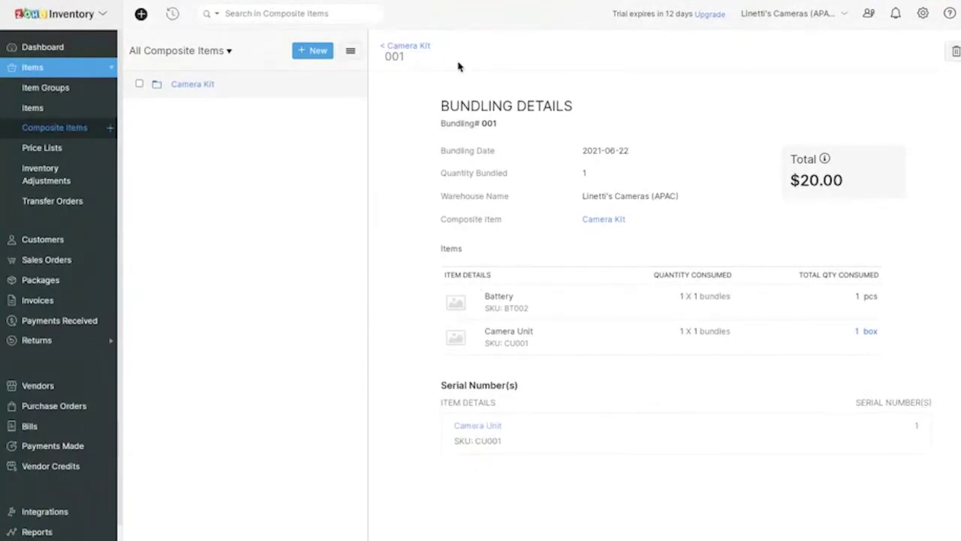
- Examine the Camera Kit's overview for its accounting stock, physical stock and associated items, and close its details
click(410, 47)
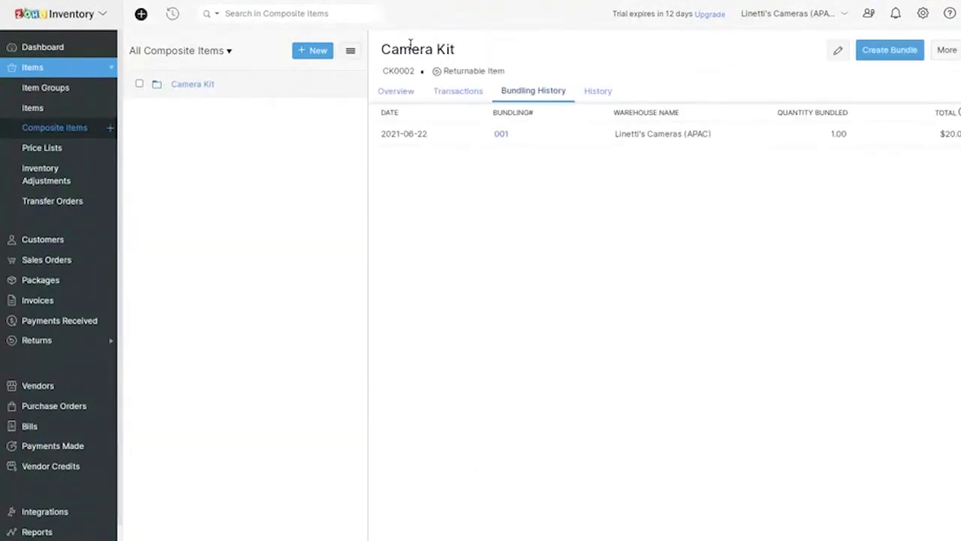
click(393, 93)
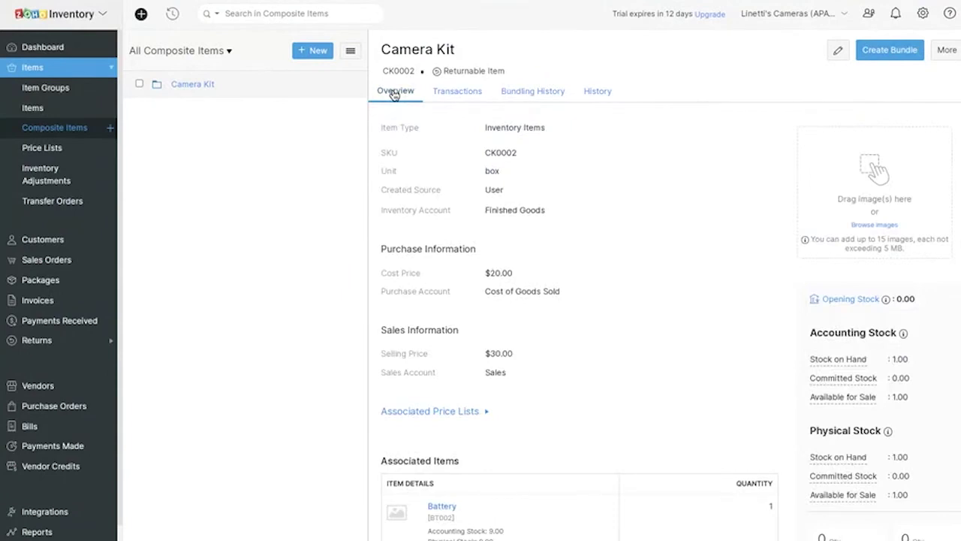
scroll(570, 263, down, 2)
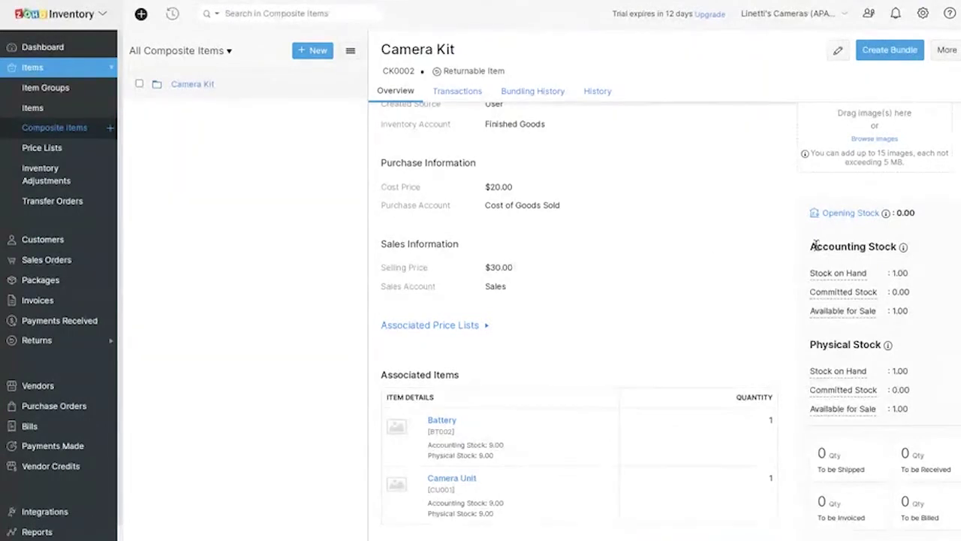
drag(810, 245, 907, 404)
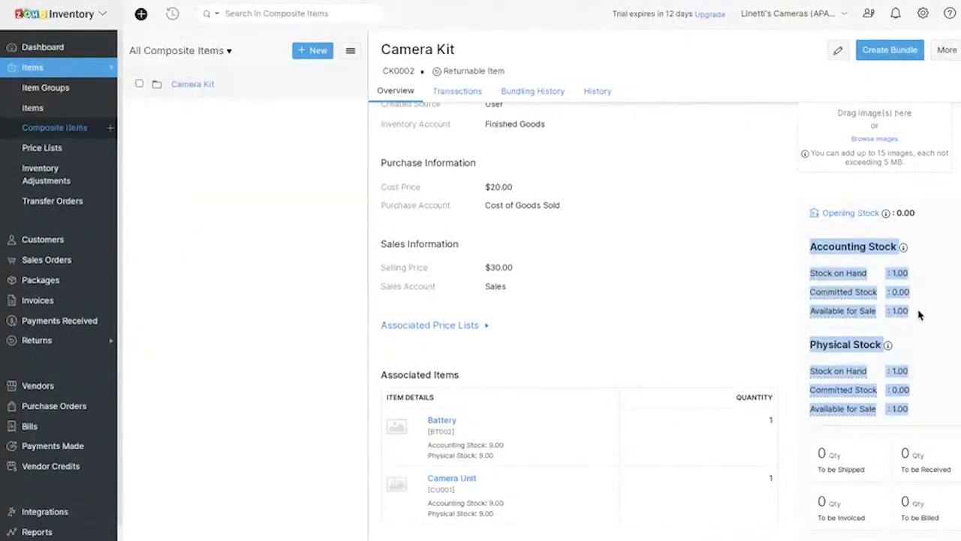
click(960, 50)
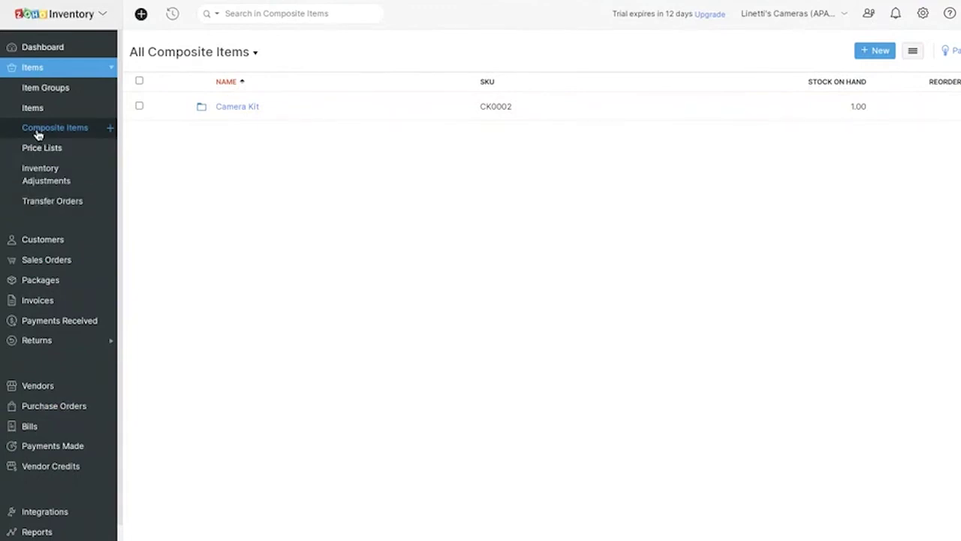
click(110, 70)
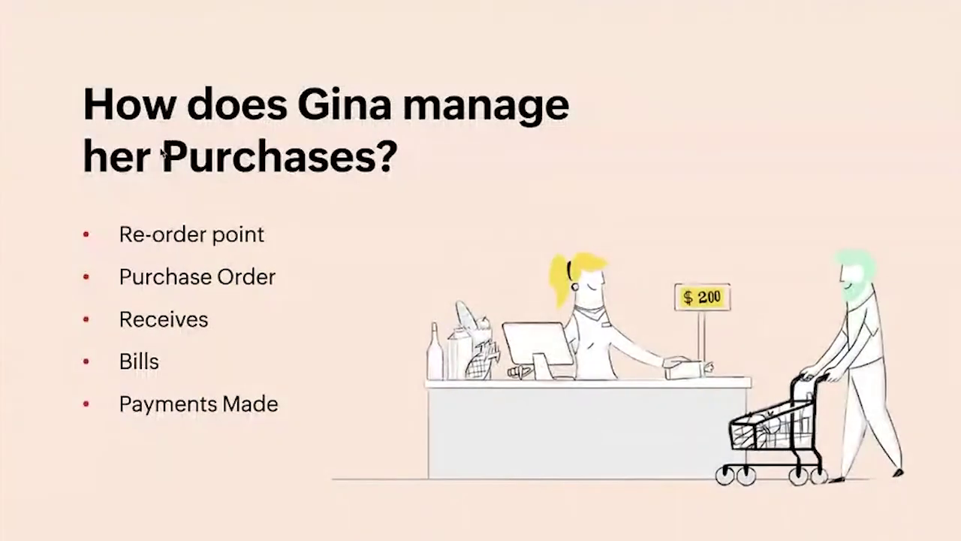
key(Left)
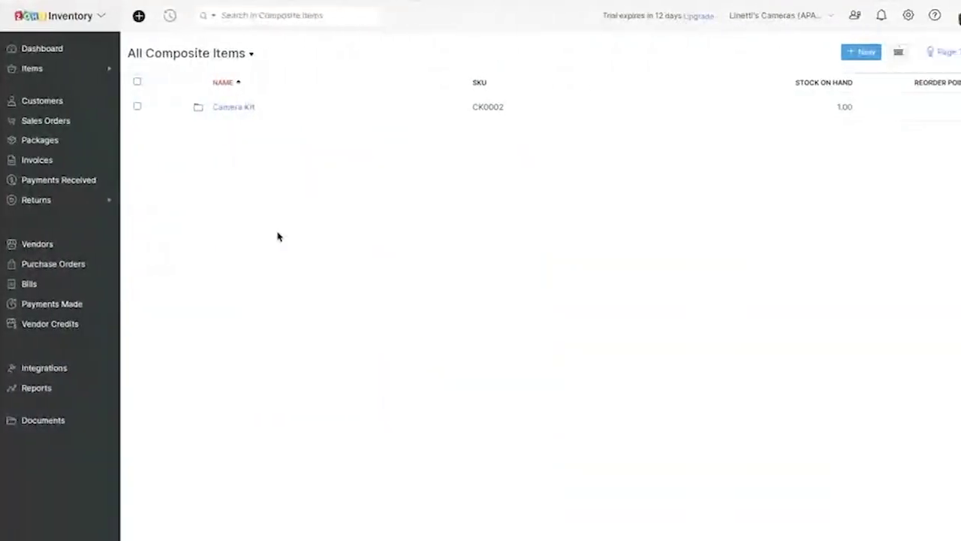
- Start a new sales order and select the existing customer for it
click(43, 124)
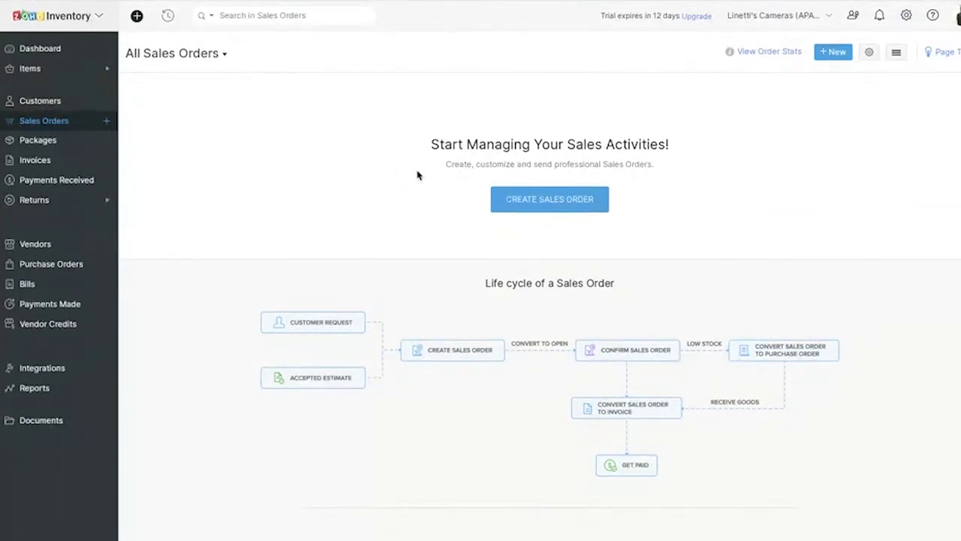
click(505, 214)
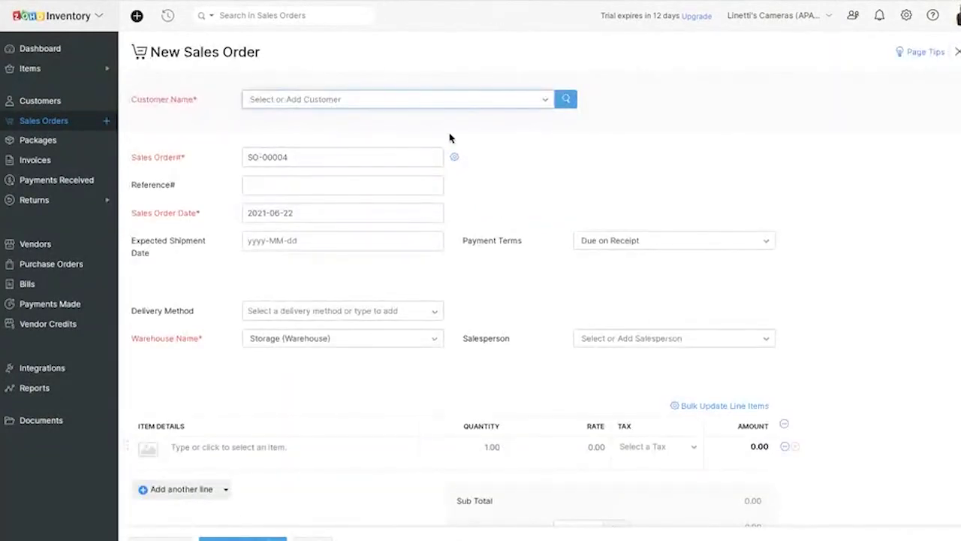
click(435, 103)
click(418, 148)
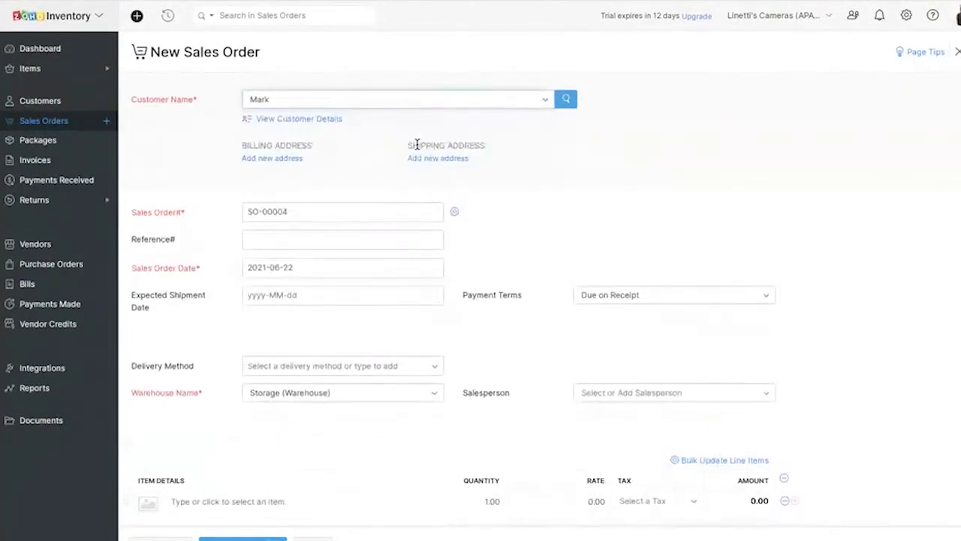
- Add one Camera Kit and one Battery as line items of the sales order
scroll(382, 255, down, 3)
click(313, 245)
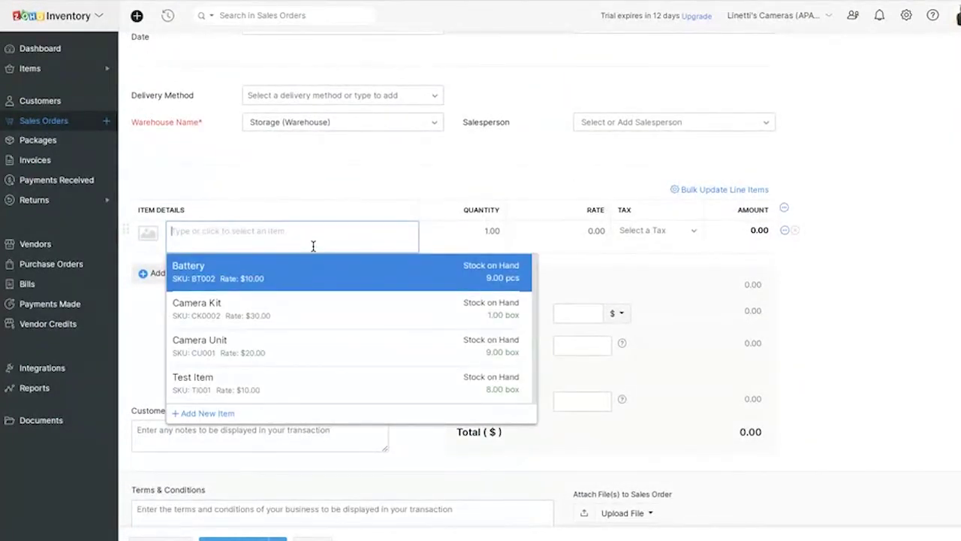
click(298, 307)
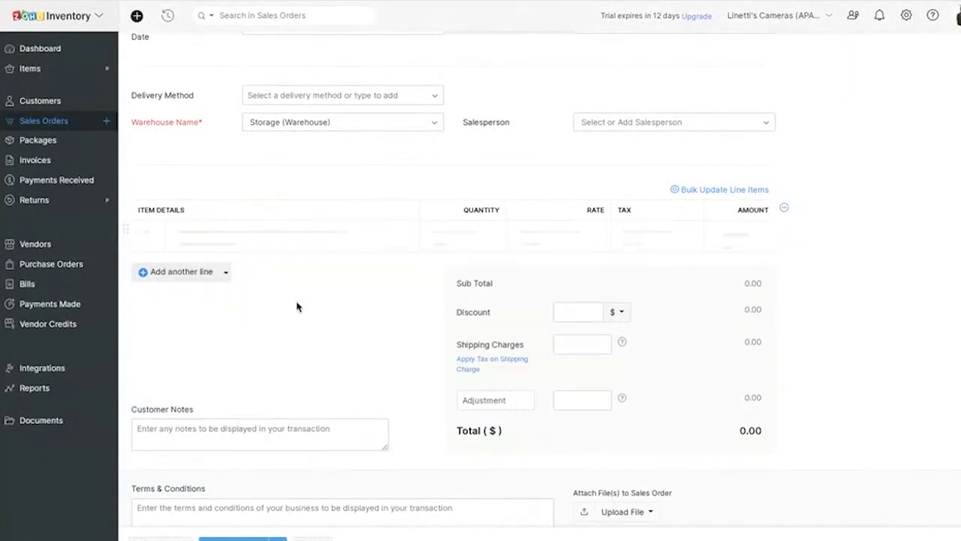
click(266, 327)
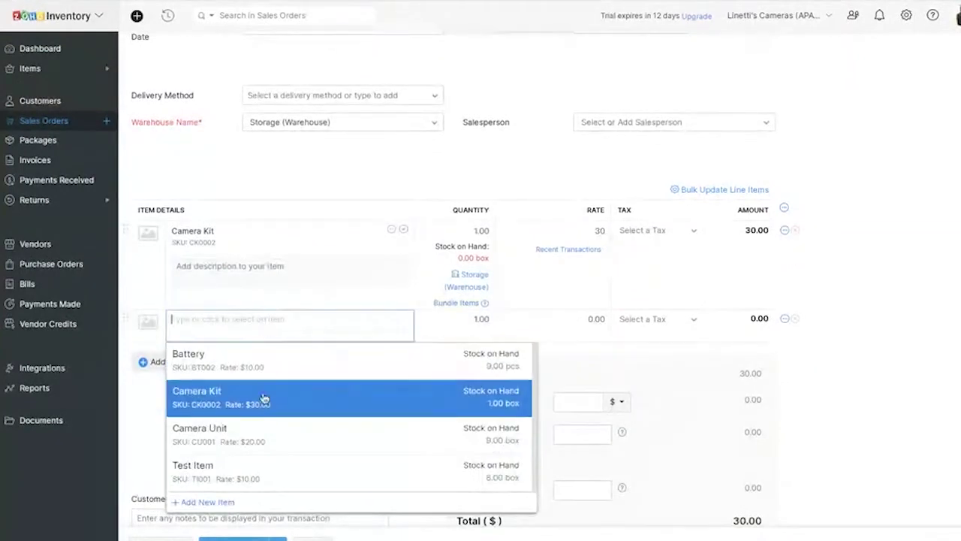
click(257, 369)
scroll(258, 369, up, 4)
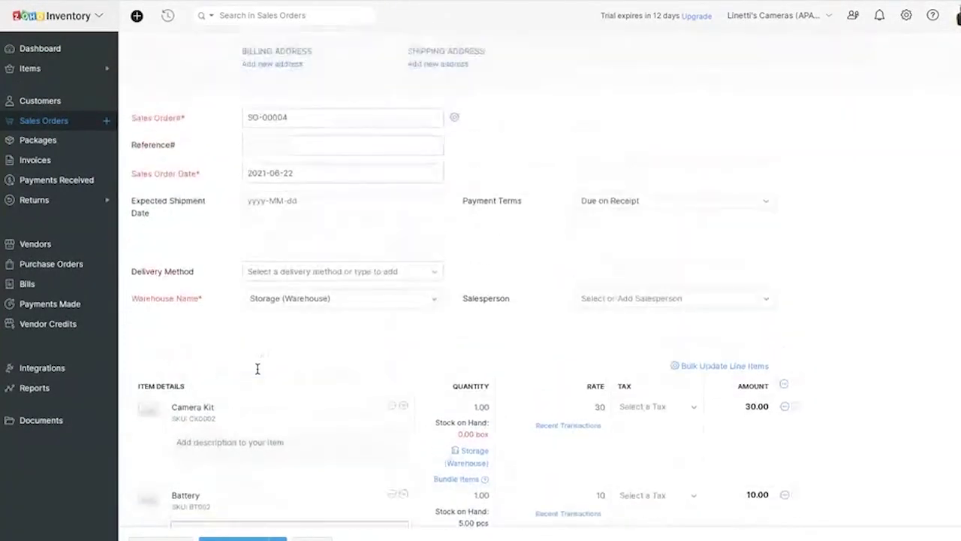
scroll(312, 212, down, 10)
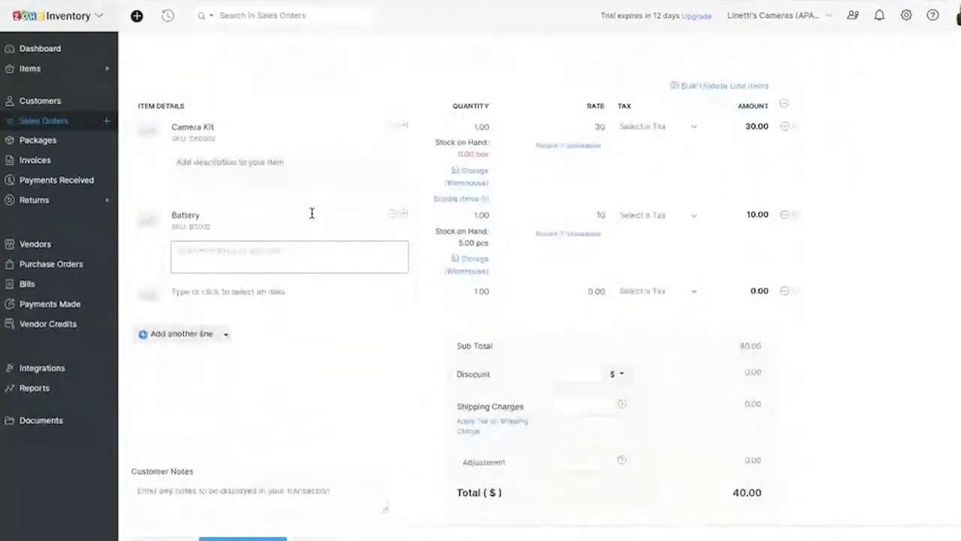
- Save and confirm the sales order, and check its status and item lines
click(278, 538)
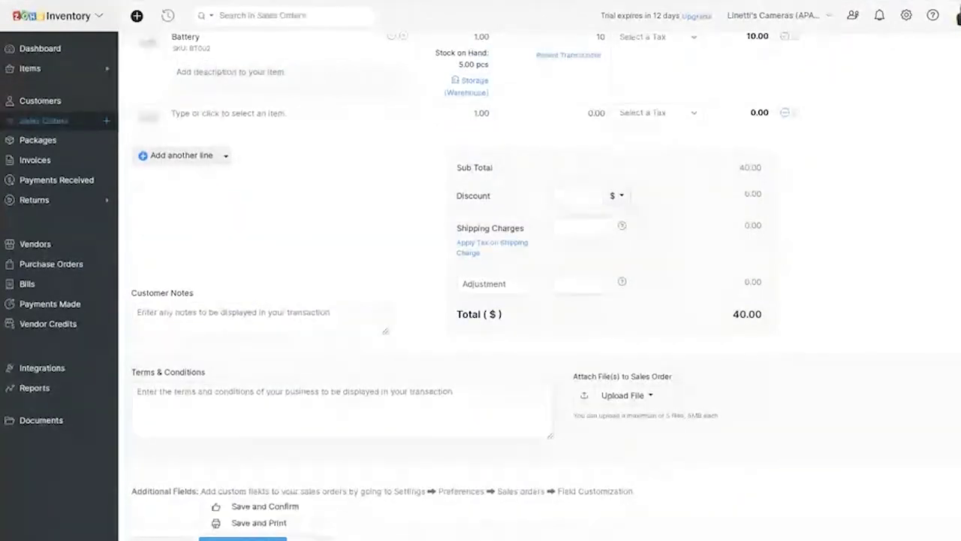
click(275, 496)
click(277, 538)
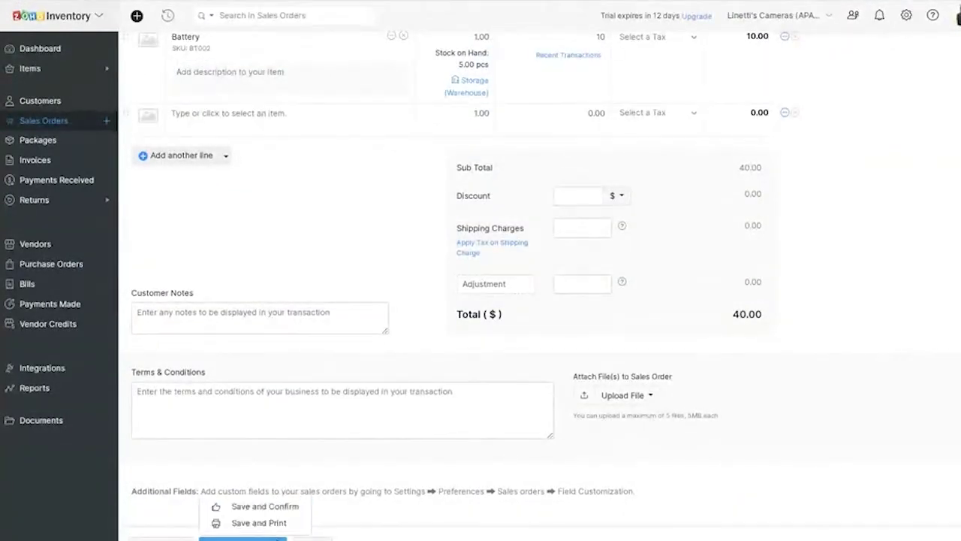
click(275, 507)
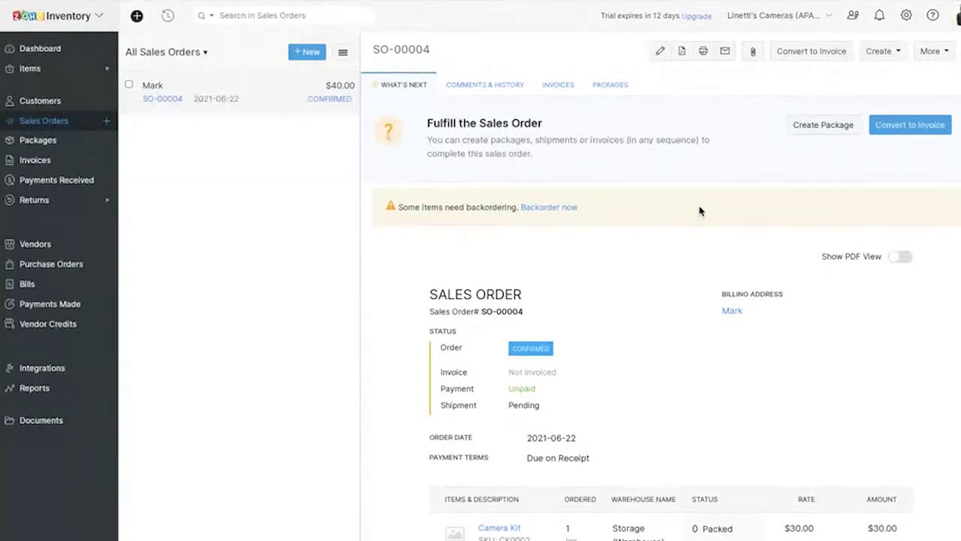
scroll(681, 376, down, 1)
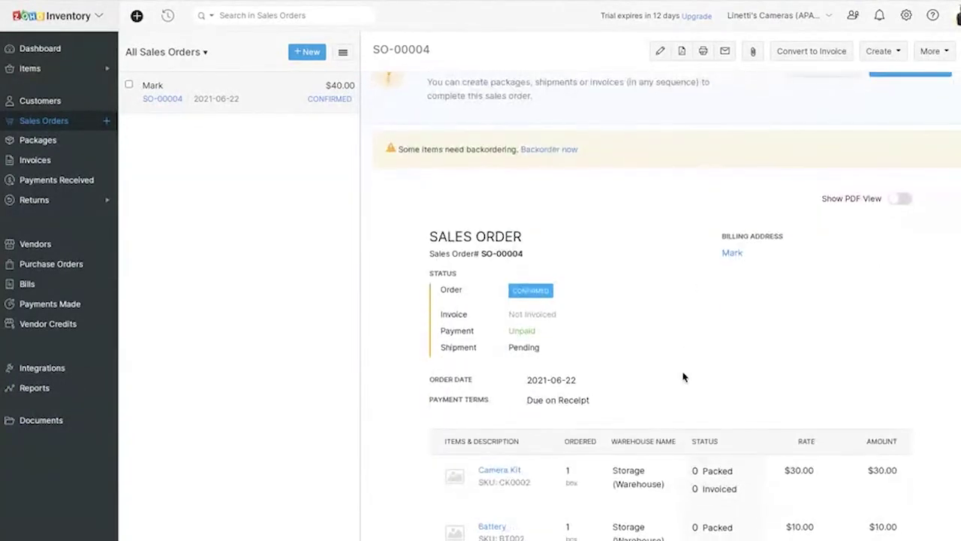
- Create a package from the confirmed sales order containing one Camera Kit and one Battery, keeping the suggested slip number
click(885, 53)
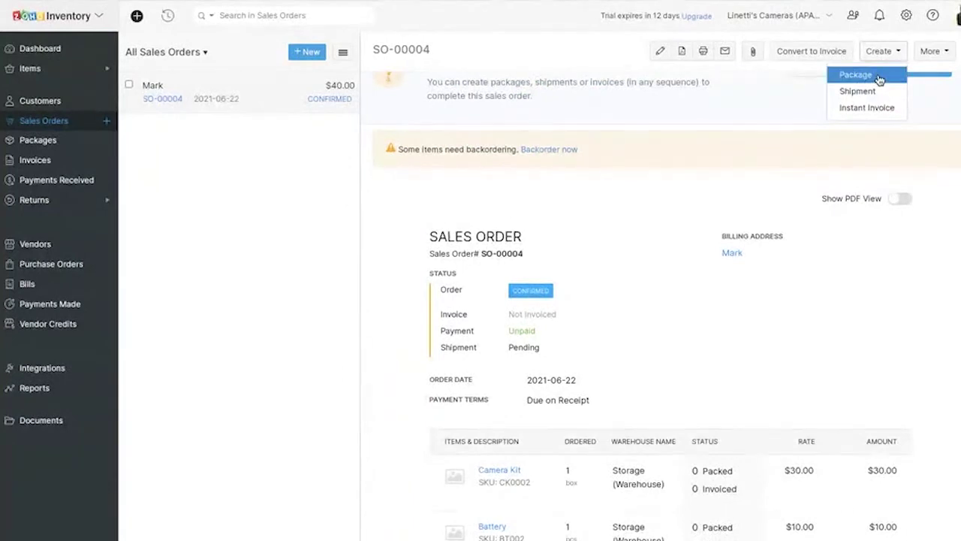
click(856, 75)
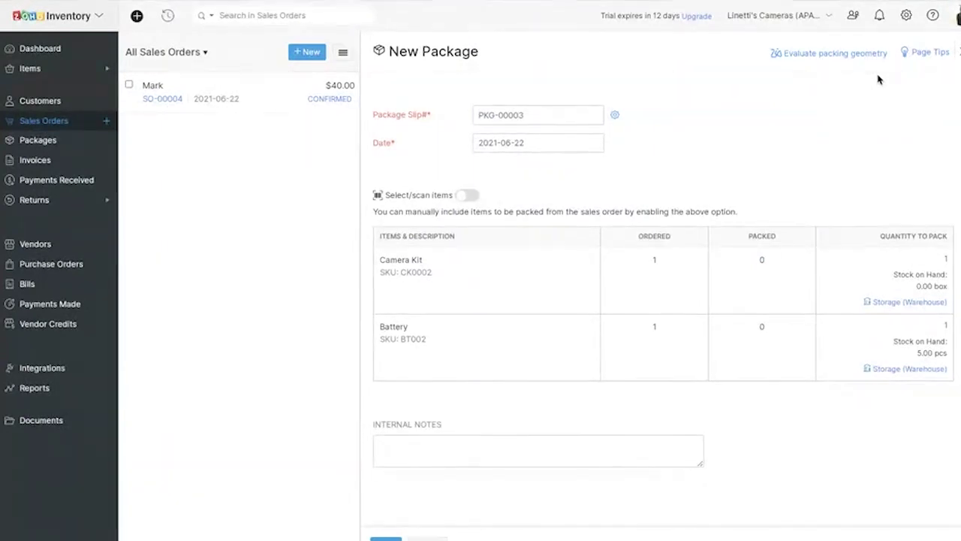
drag(373, 118, 430, 122)
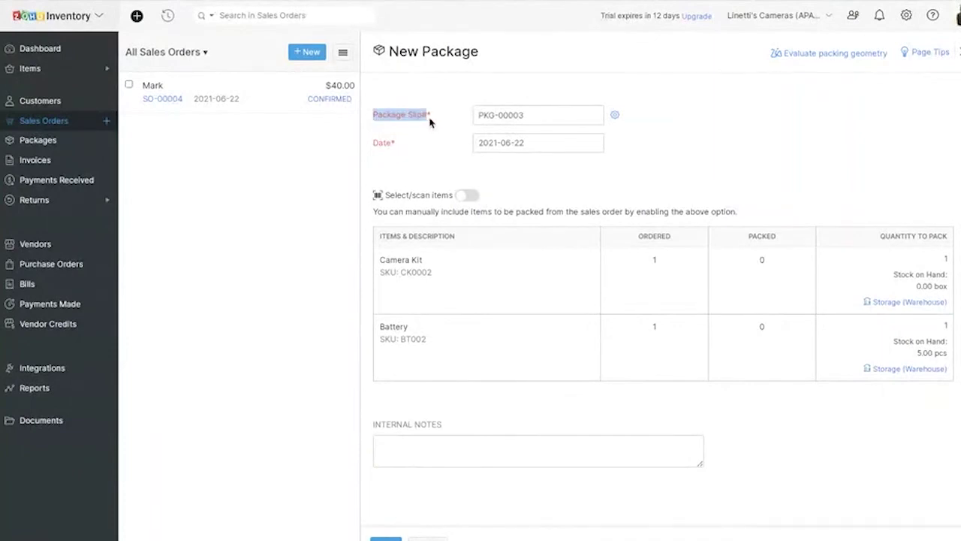
click(501, 120)
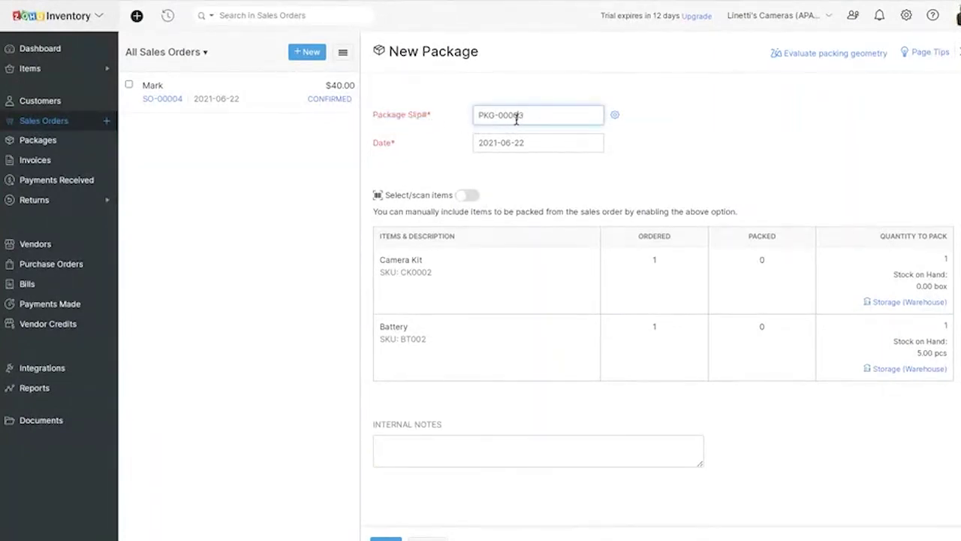
drag(543, 115, 456, 122)
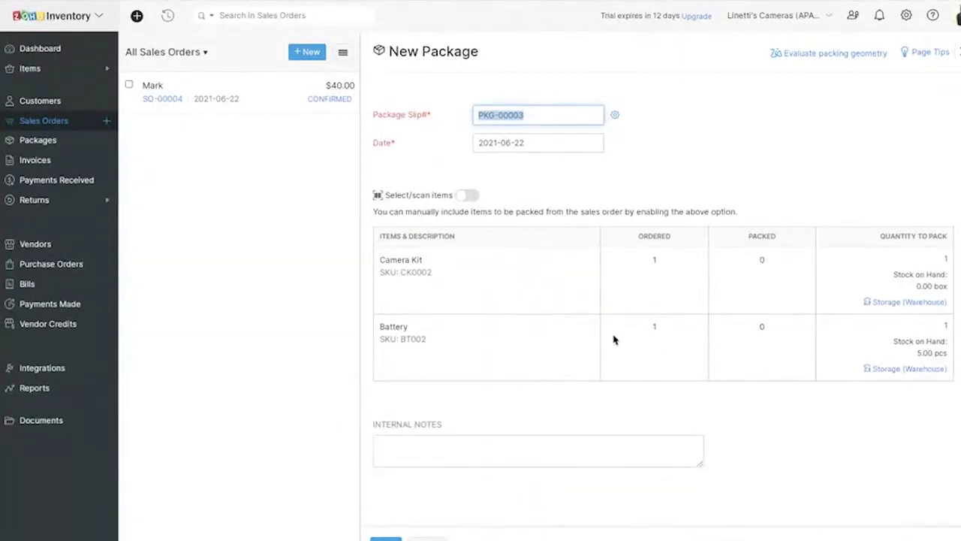
click(386, 538)
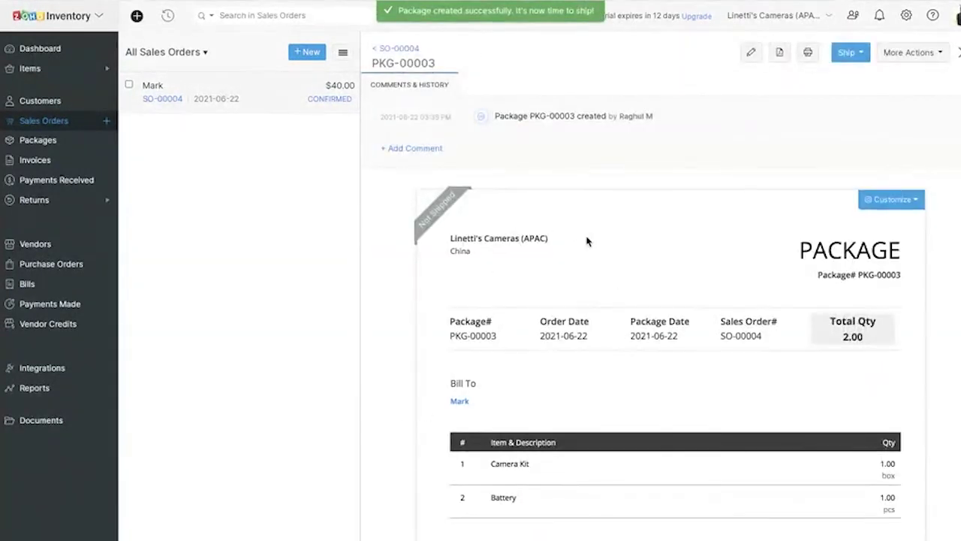
- Create a manual shipment for the package with shipment order number 004 and carrier ABC, and save it
click(861, 59)
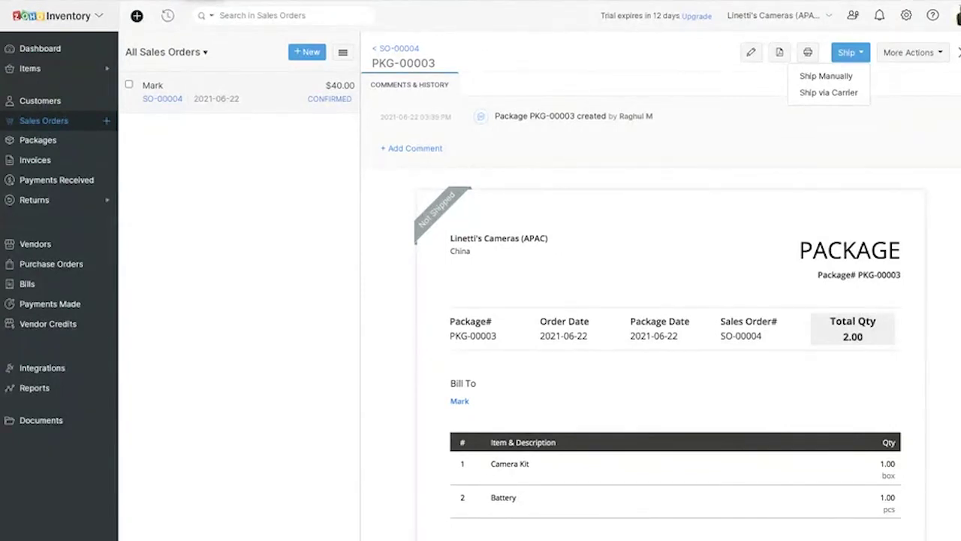
click(825, 77)
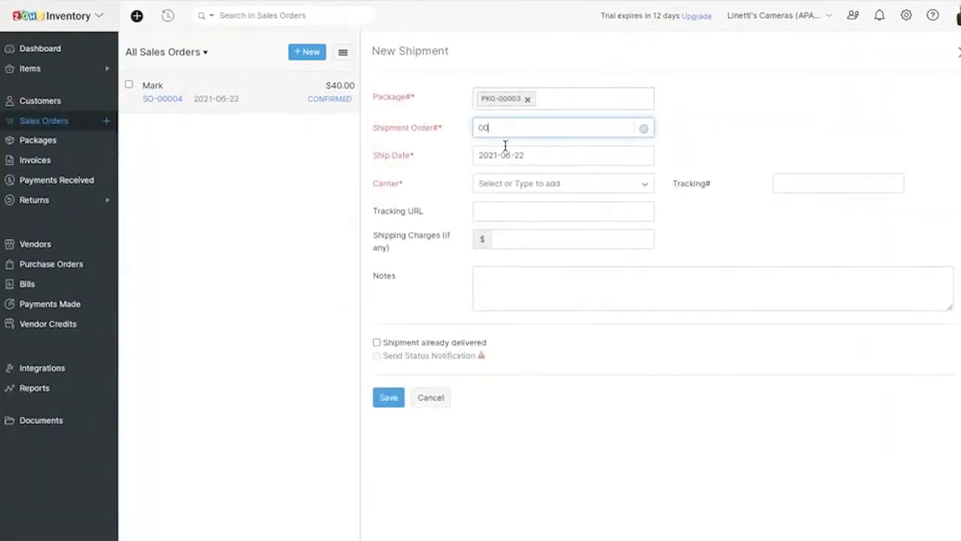
click(499, 185)
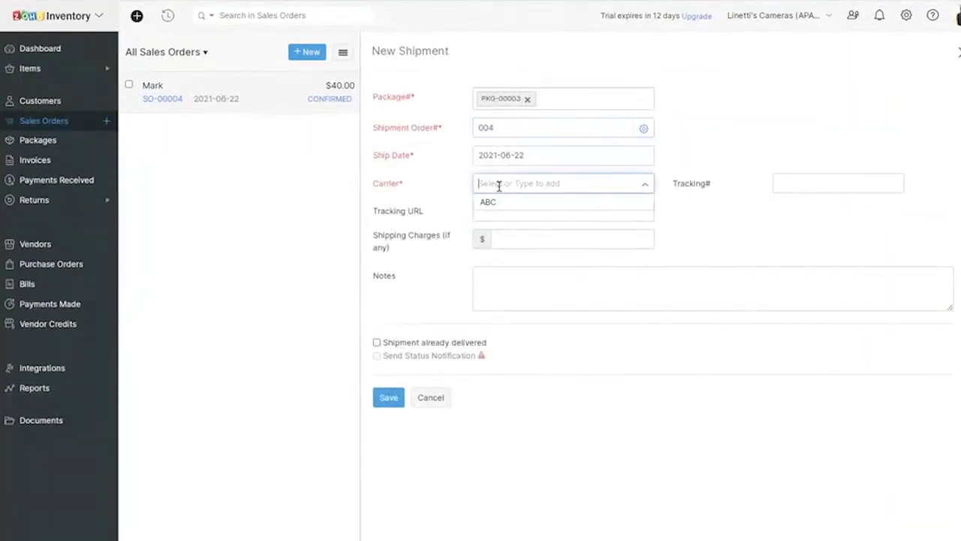
click(643, 128)
click(660, 19)
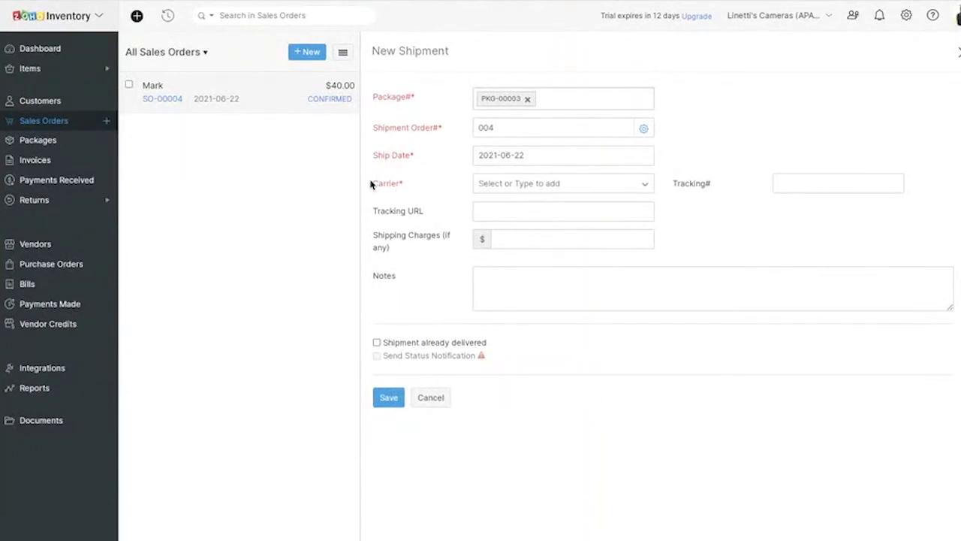
drag(371, 185, 400, 188)
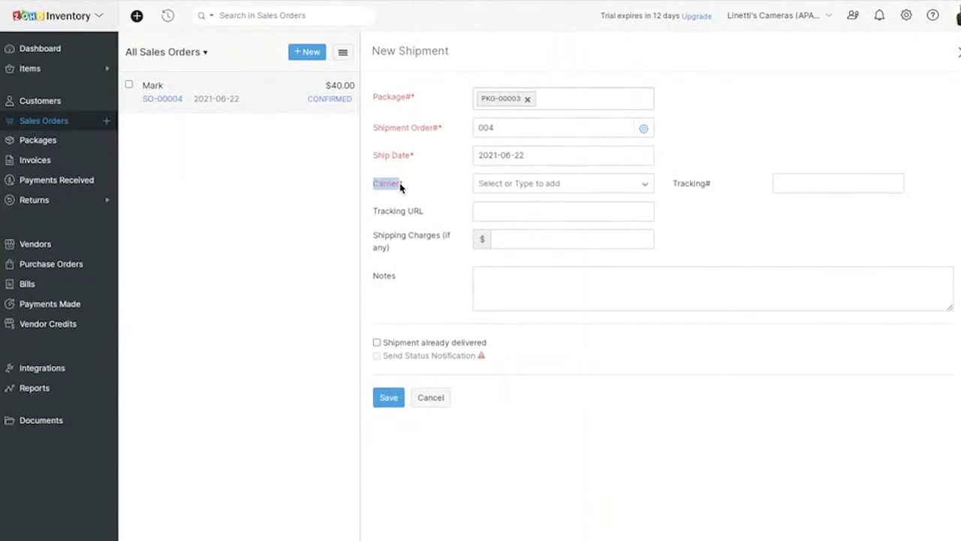
click(537, 182)
click(536, 200)
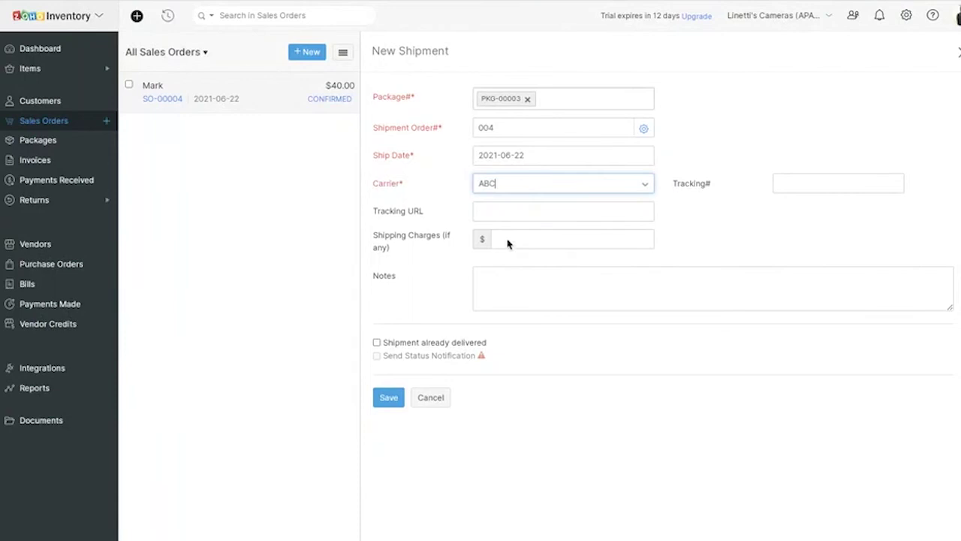
click(386, 399)
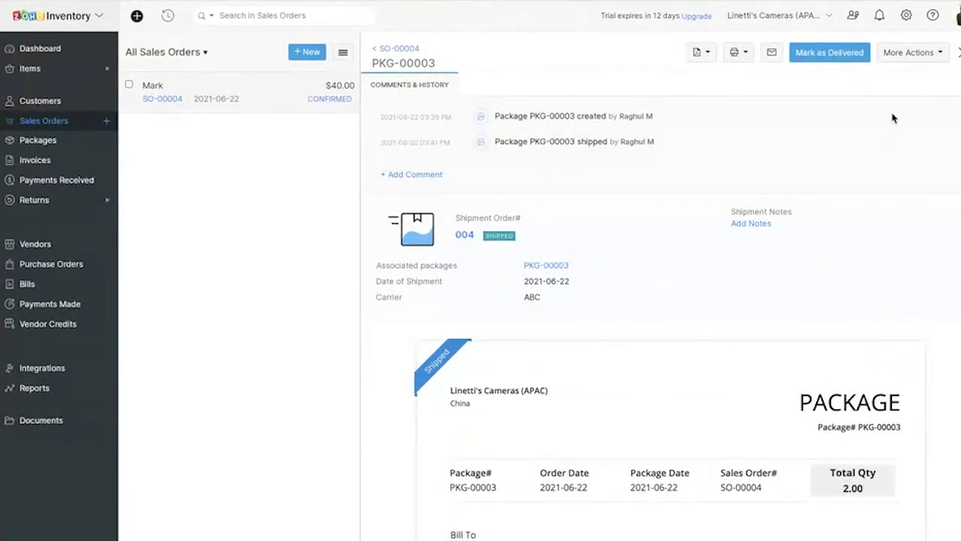
- Mark the shipment as delivered and return to its sales order
click(829, 53)
click(367, 154)
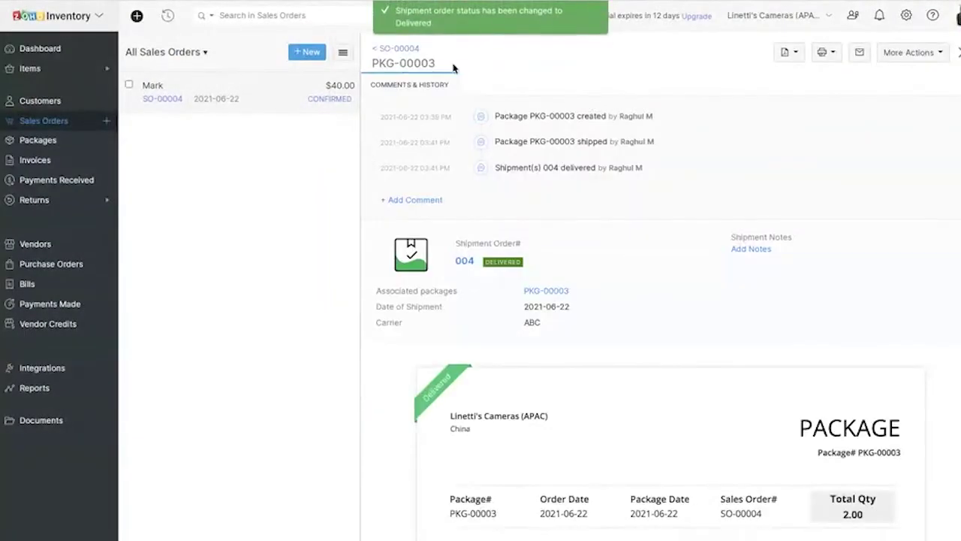
click(412, 51)
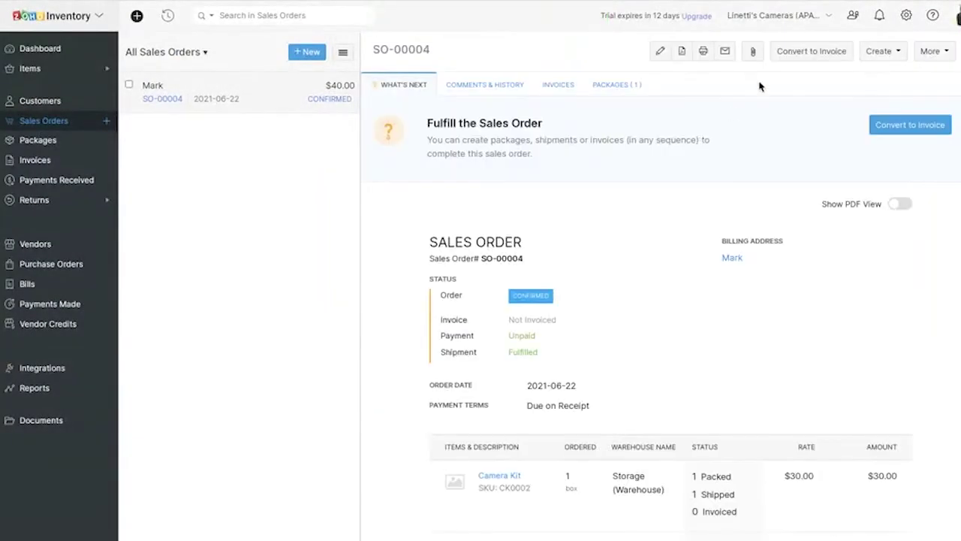
- Convert the sales order to an invoice, review its line items and total, and save it as a draft
click(809, 52)
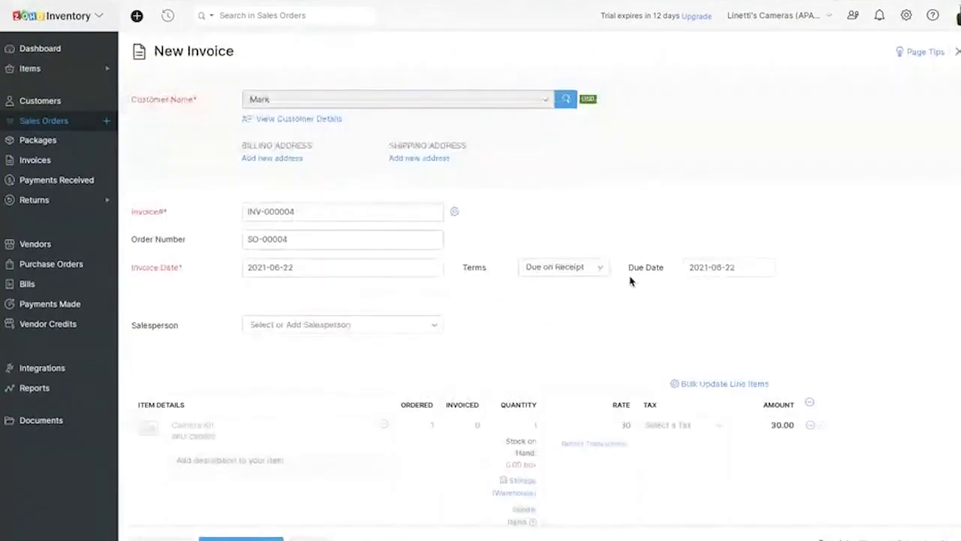
scroll(521, 377, down, 2)
scroll(521, 377, down, 5)
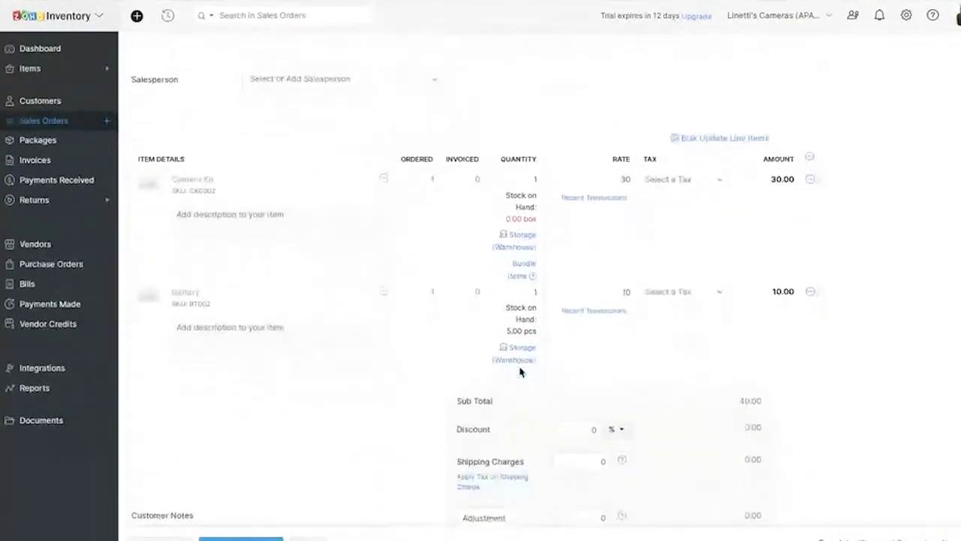
scroll(521, 365, down, 1)
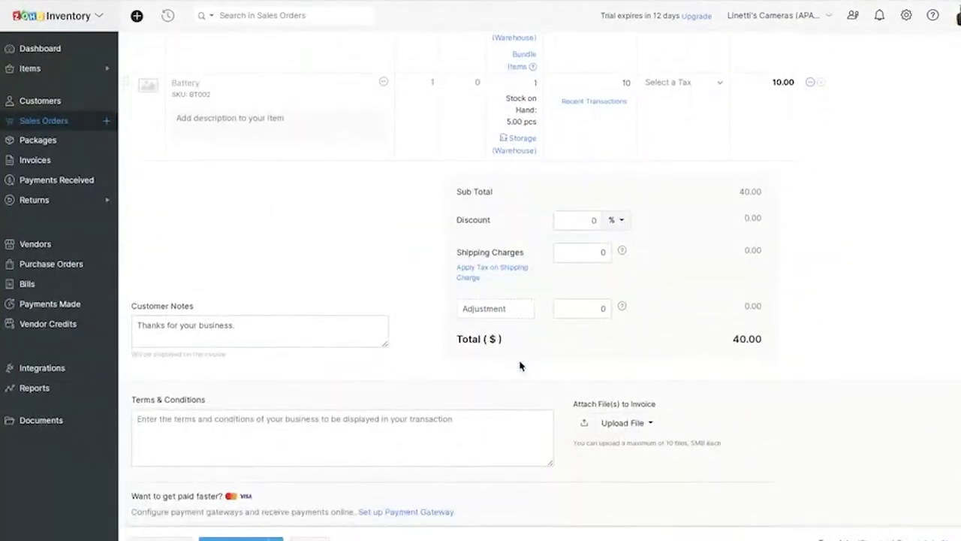
scroll(521, 365, up, 8)
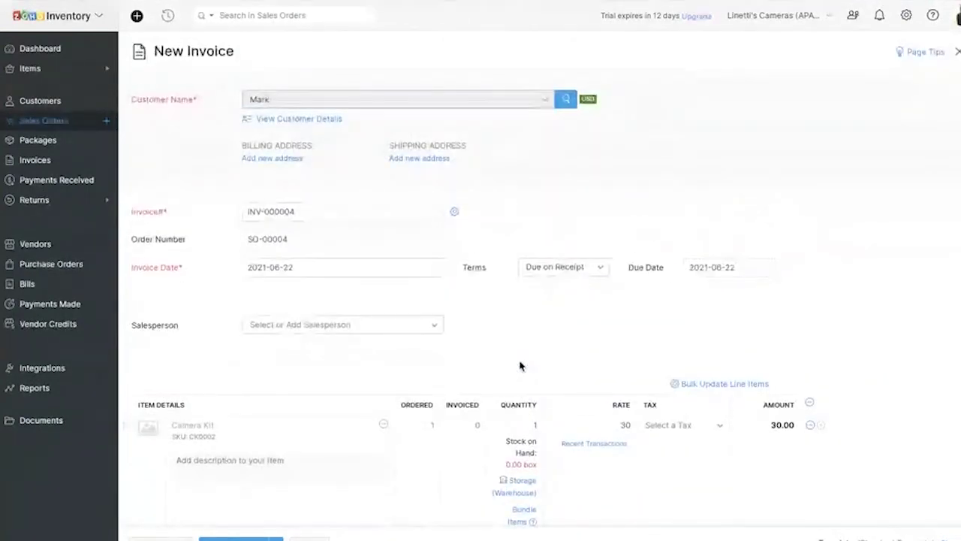
scroll(521, 366, down, 7)
scroll(521, 365, down, 3)
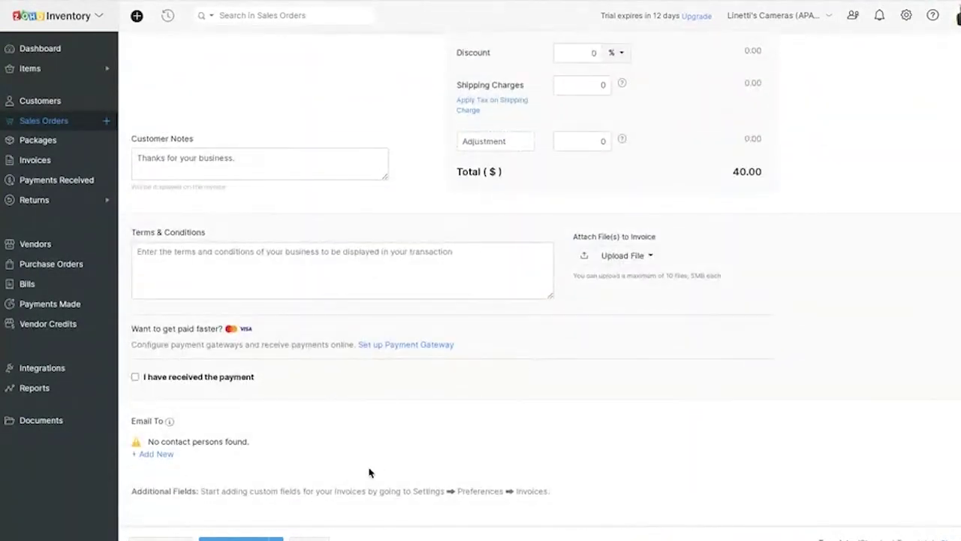
click(276, 538)
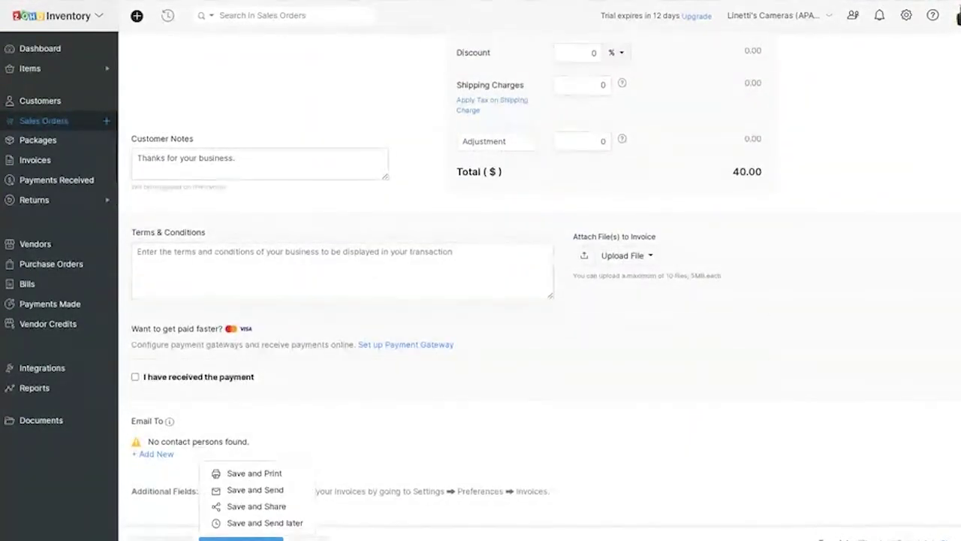
click(466, 421)
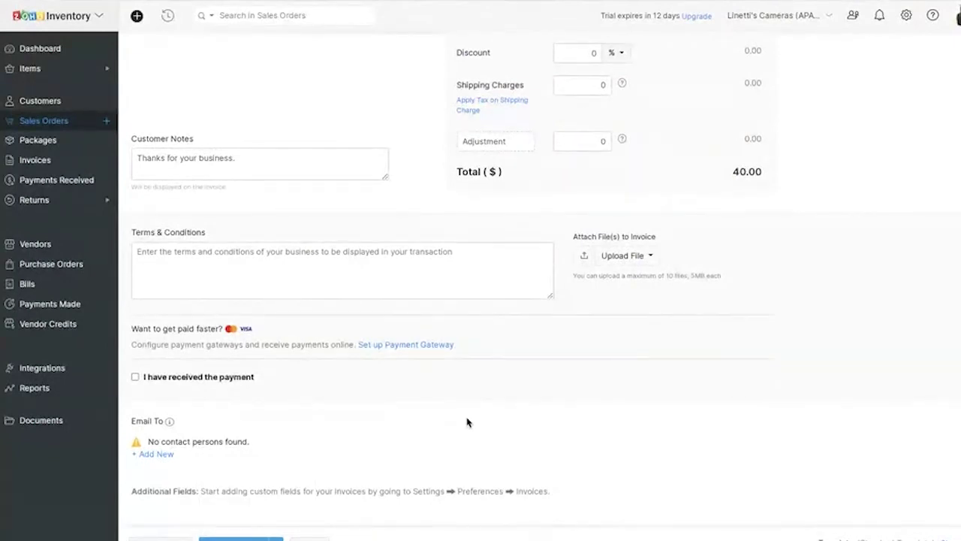
click(162, 539)
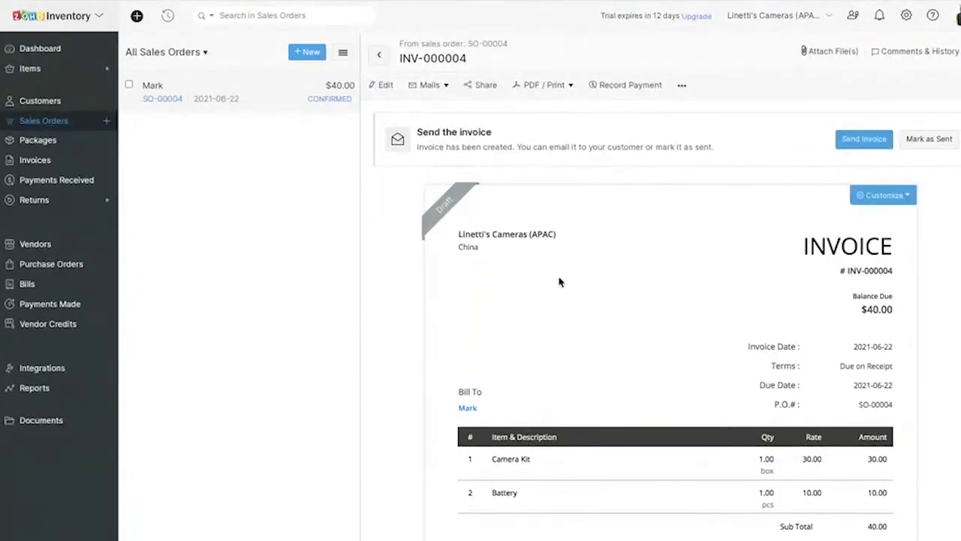
- Record the customer's full 40 USD cash payment for the invoice, deposited to Petty Cash
click(630, 87)
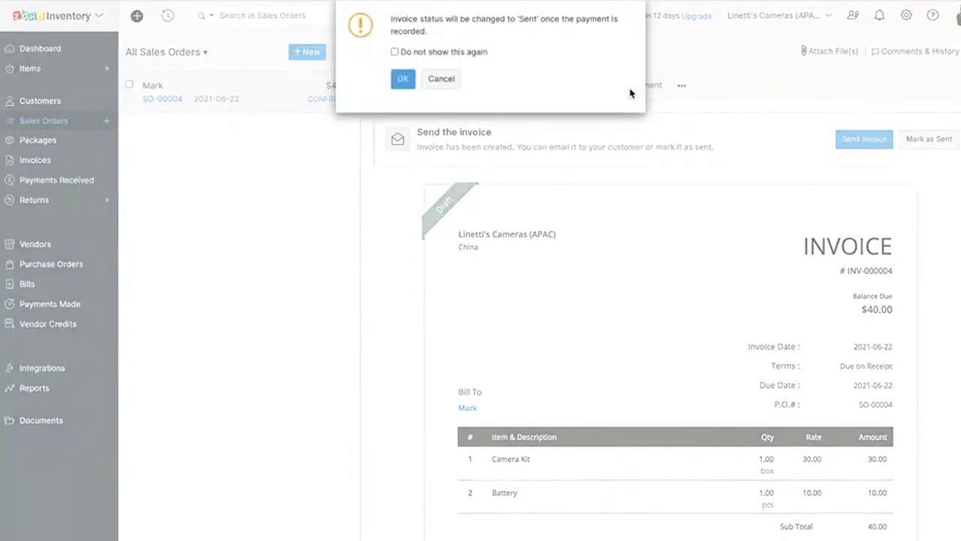
click(403, 82)
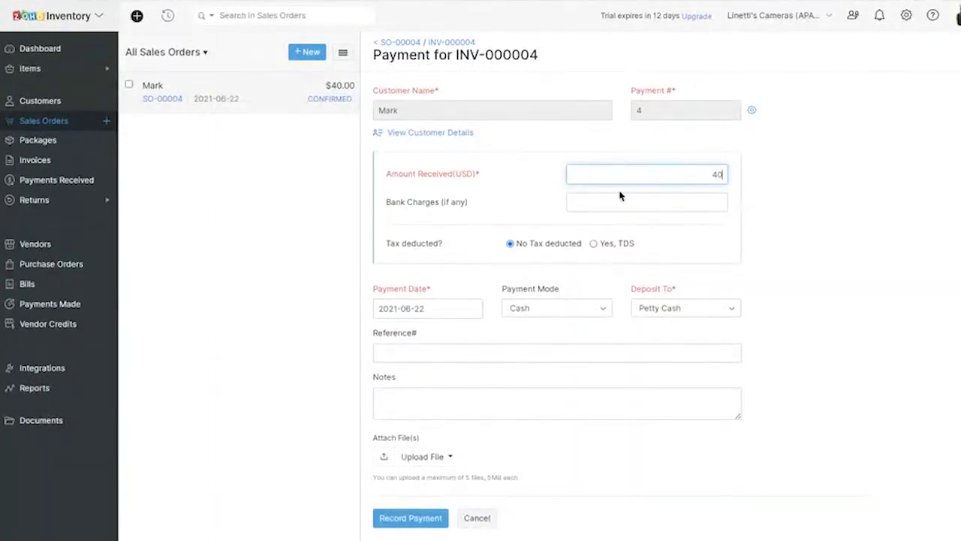
click(426, 516)
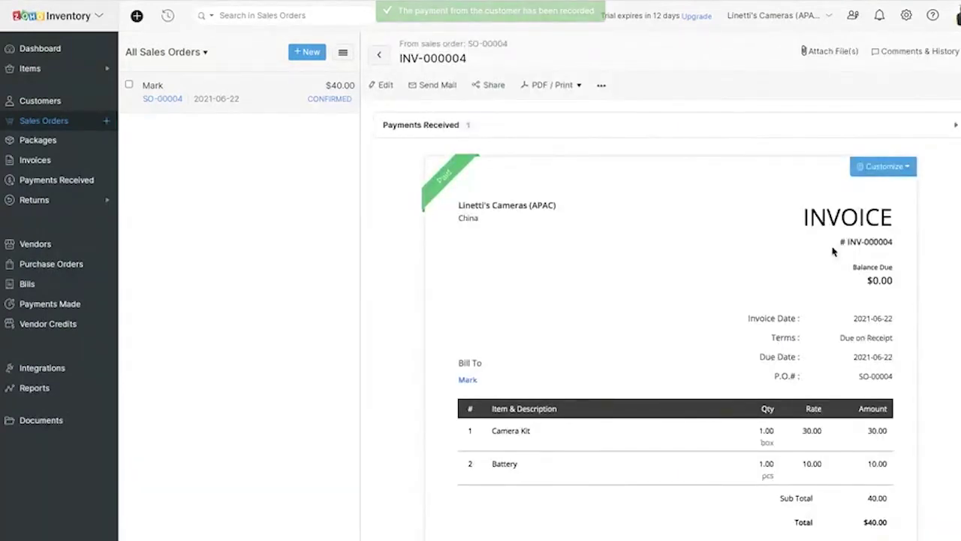
click(906, 15)
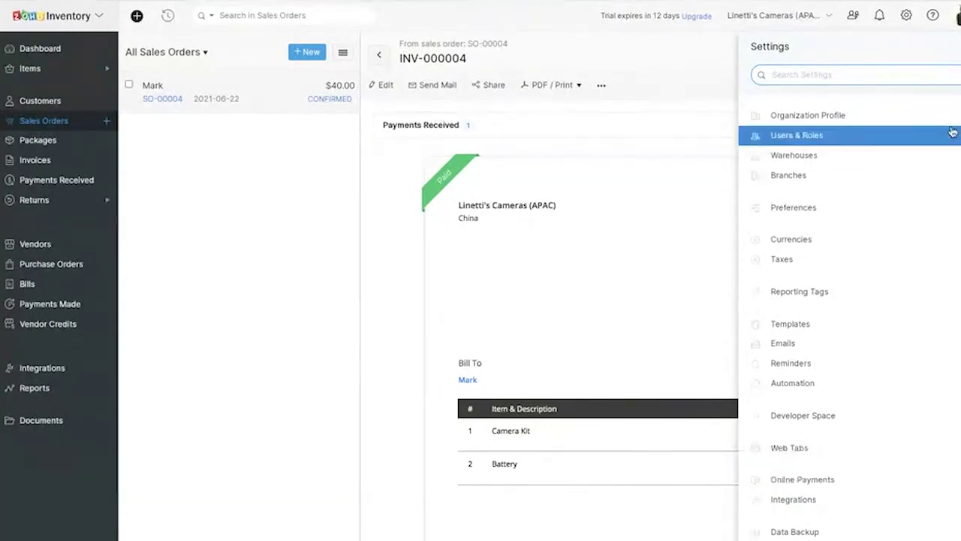
click(960, 47)
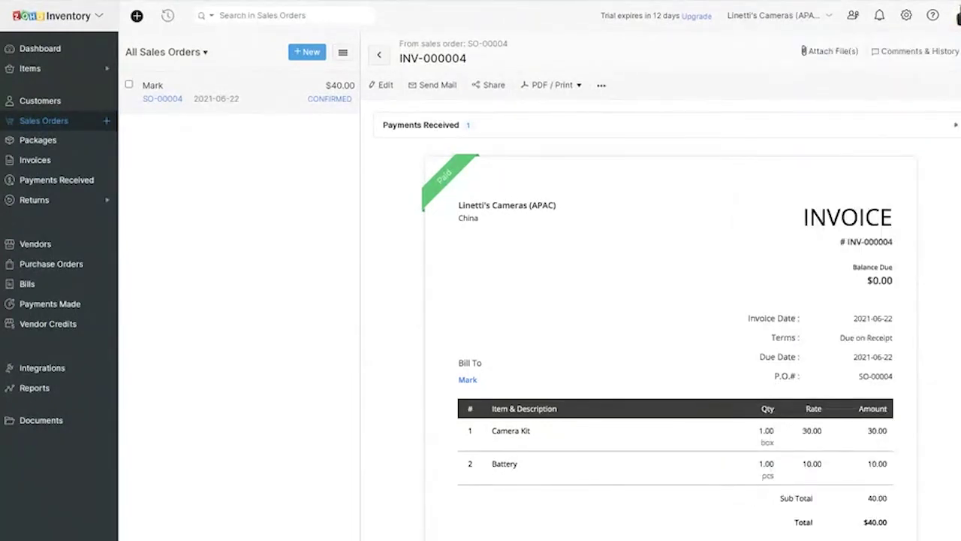
mouse_move(472, 175)
click(960, 51)
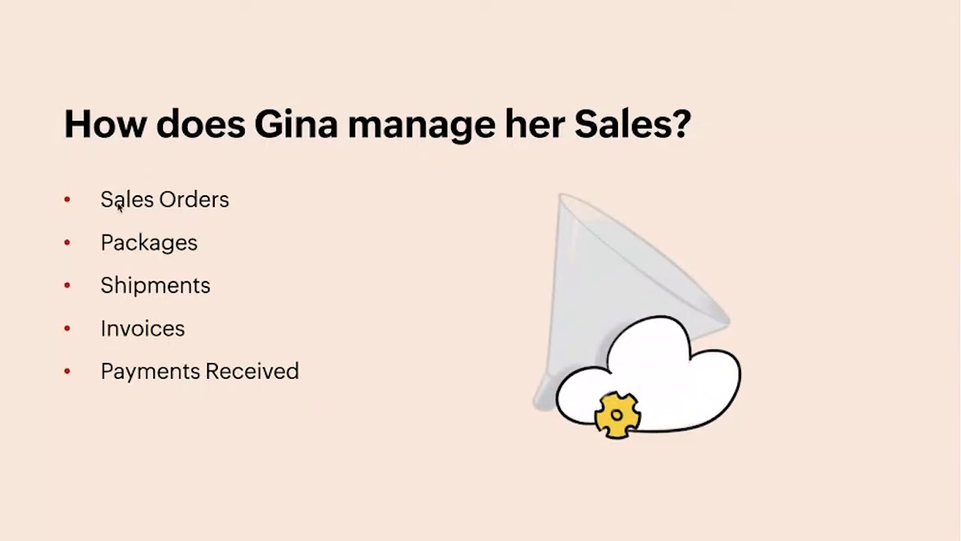
key(Right)
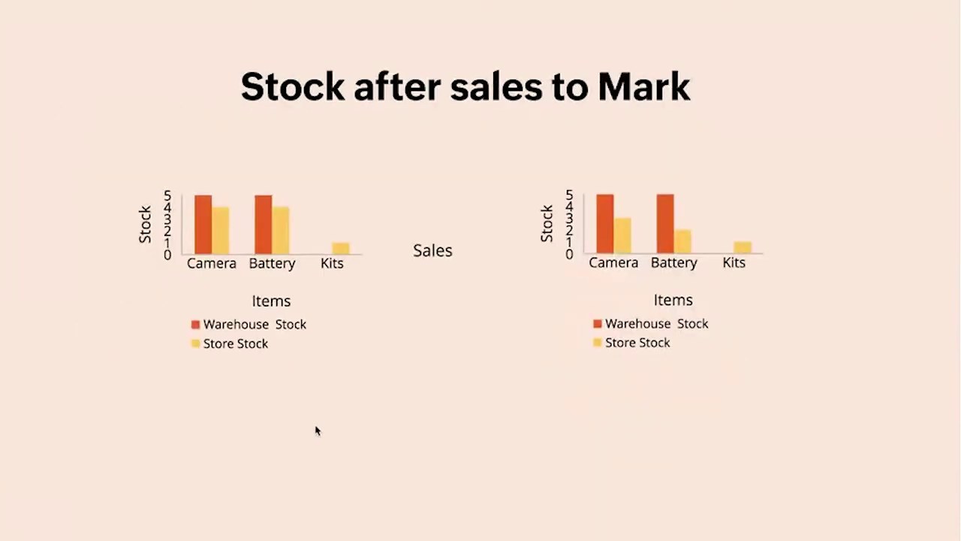